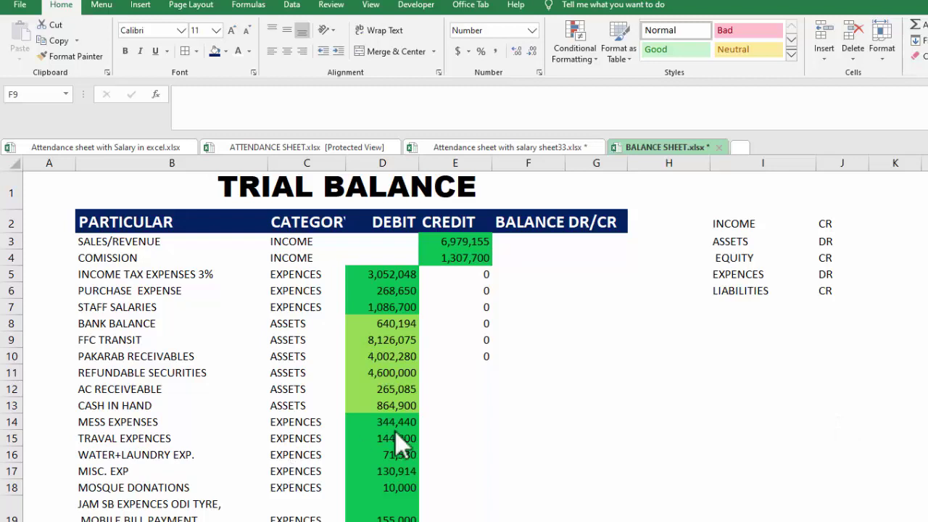
Step: Review the account list and select G3, the DR/CR cell for SALES/REVENUE
left_click(536, 245)
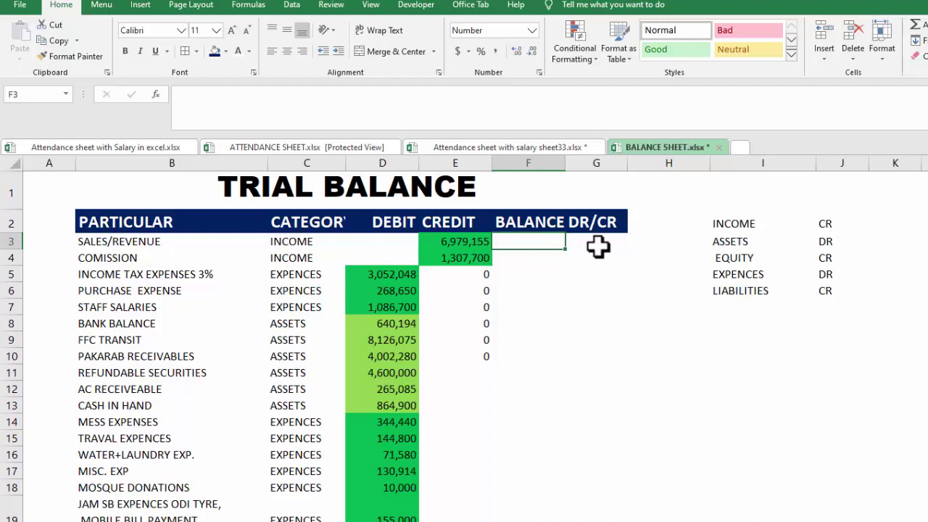
left_click(196, 258)
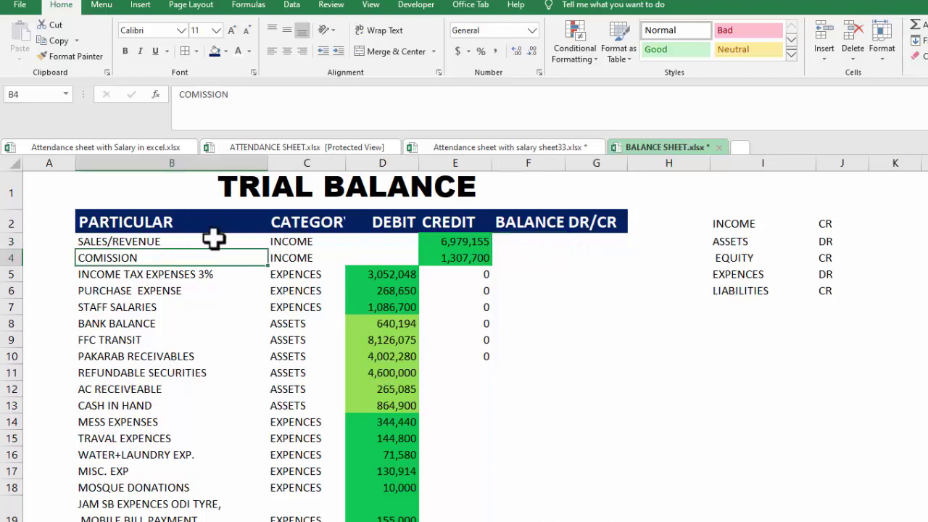
mouse_move(213, 240)
left_mouse_down()
mouse_move(191, 516)
mouse_move(202, 474)
left_mouse_up()
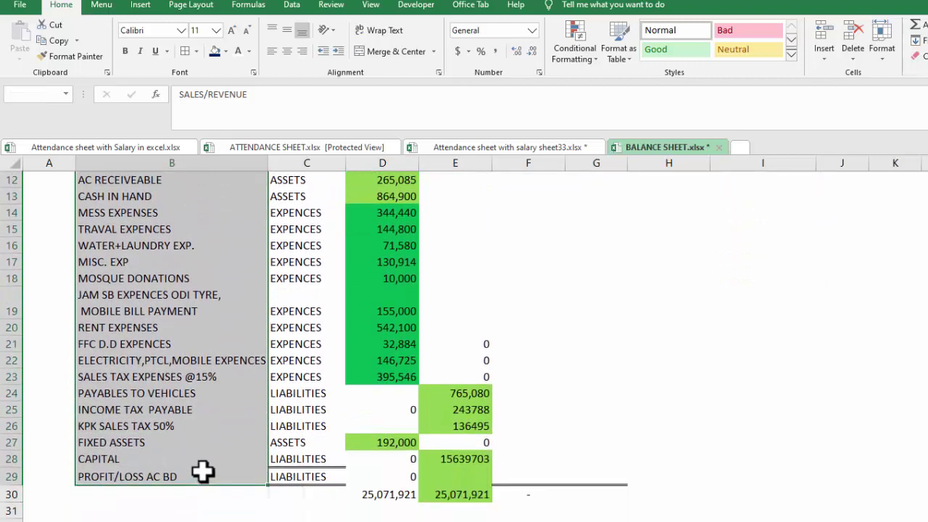
scroll(886, 245, "up", 4)
left_click(895, 255)
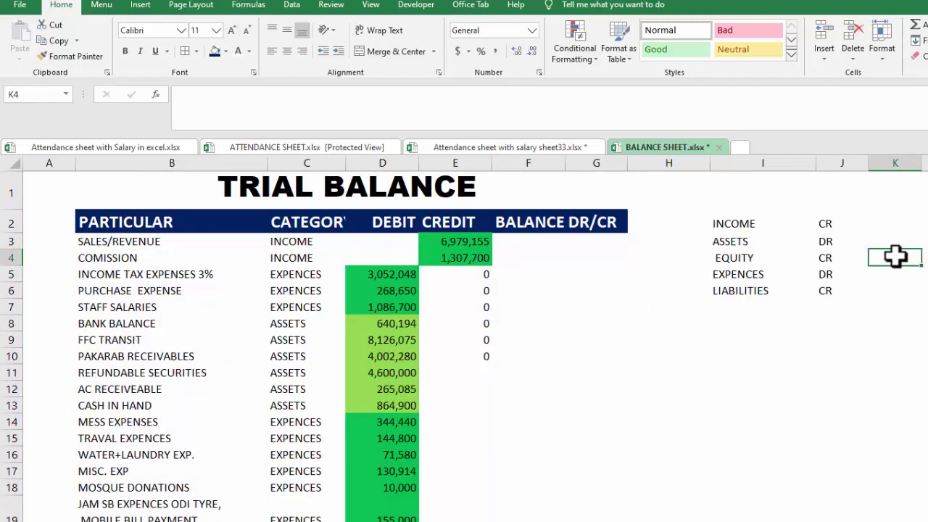
left_click(596, 240)
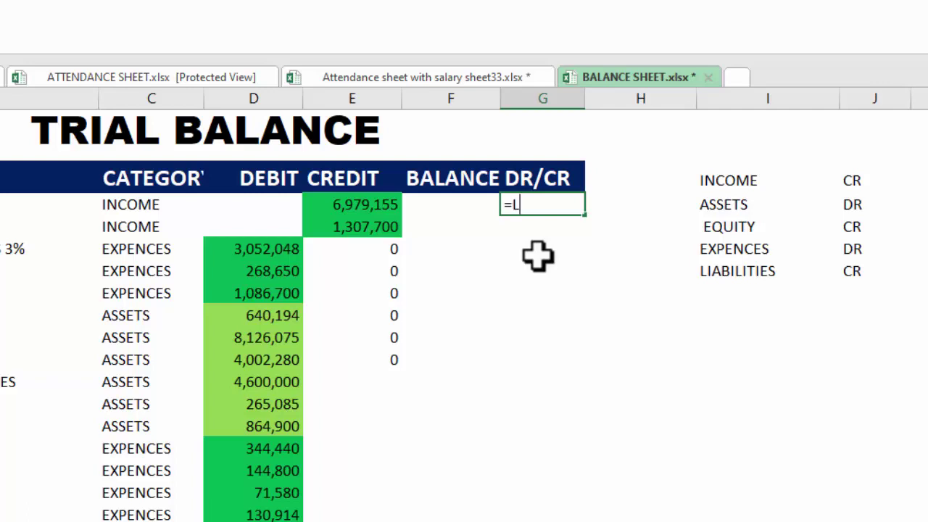
Step: Enter =VLOOKUP(C3,$I$2:$J$6,2,FALSE) in G3 and fill it down column G
type("O")
key("BackSpace")
key("BackSpace")
type("VLOOKUP(")
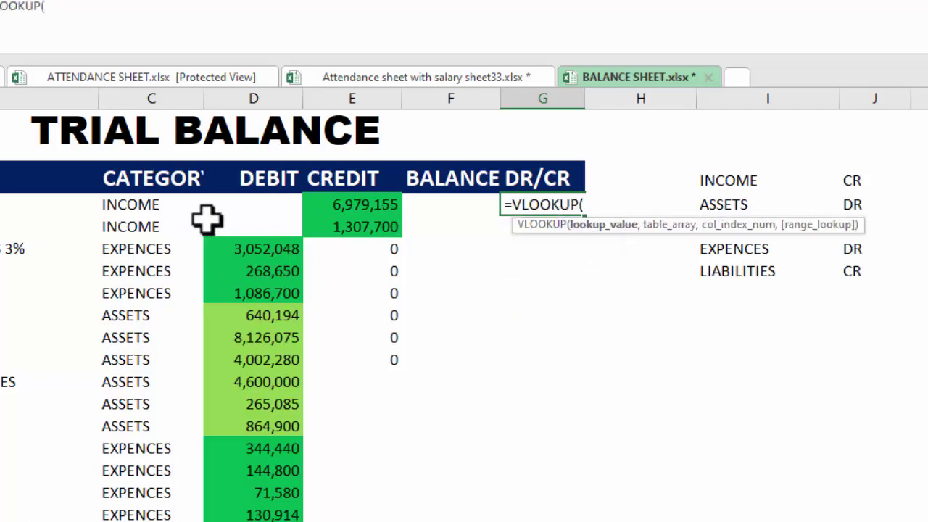
left_click(144, 204)
type(",")
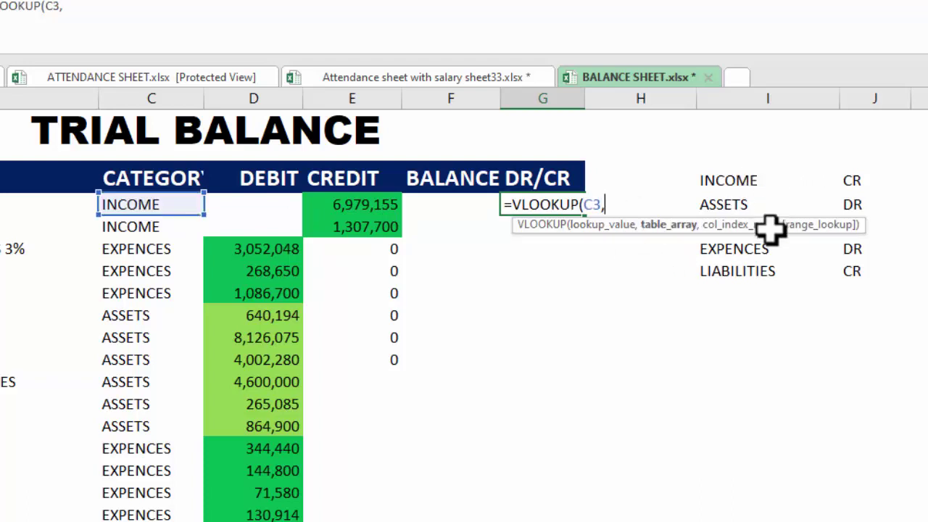
mouse_move(755, 180)
left_mouse_down()
mouse_move(829, 263)
mouse_move(835, 184)
left_mouse_up()
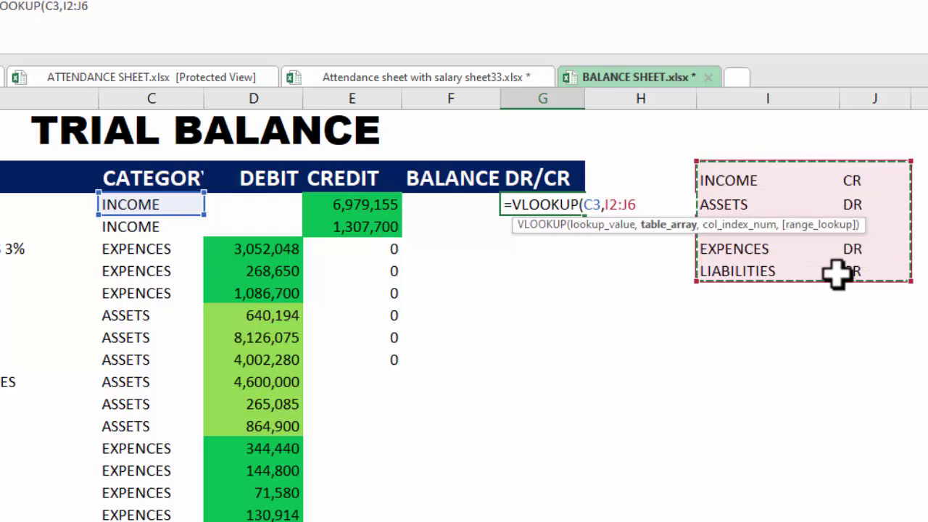
key("F4")
type("$J$6,")
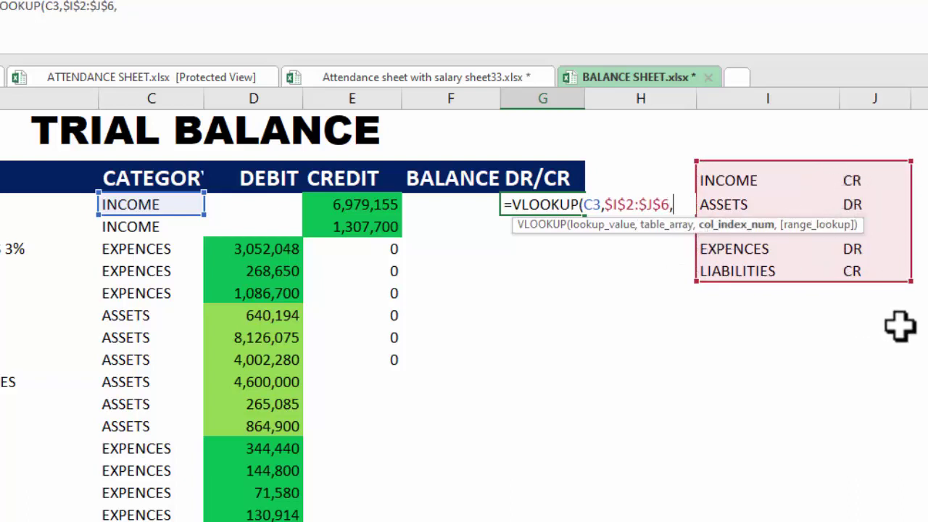
type("2,")
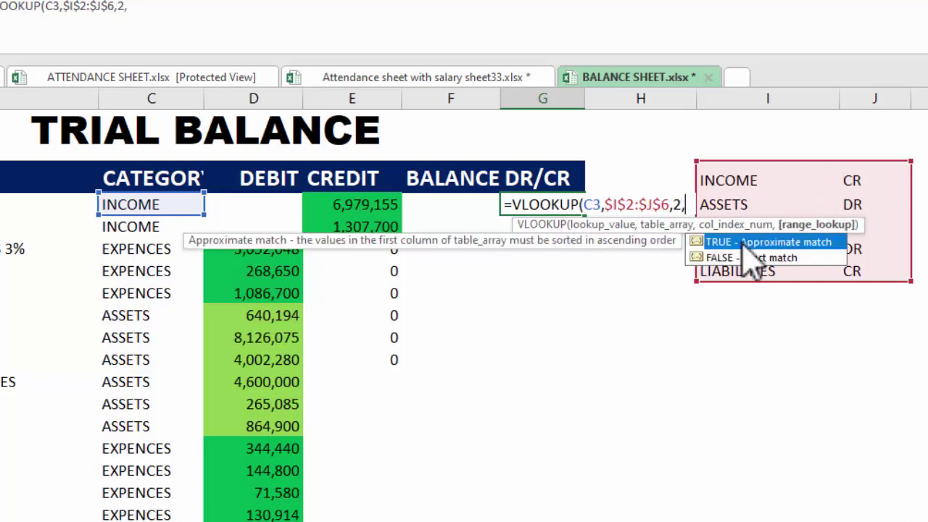
double_click(747, 257)
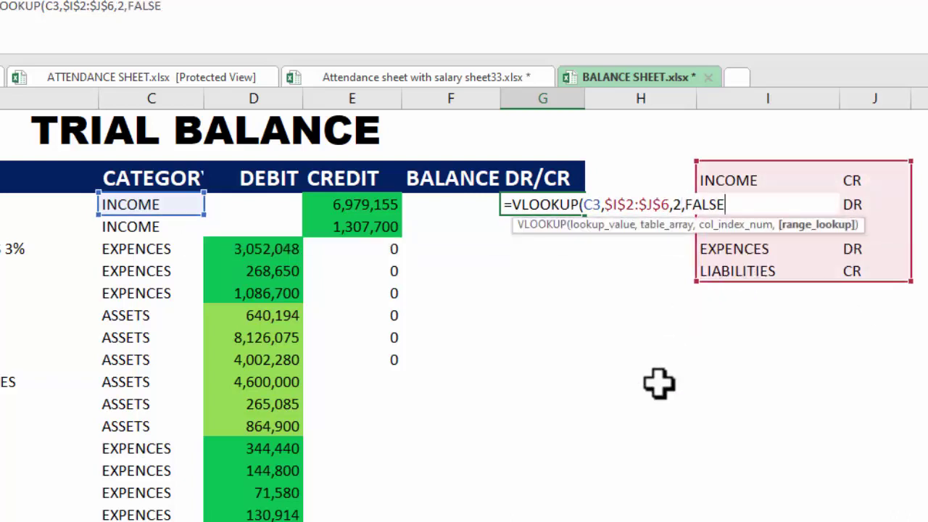
type(")")
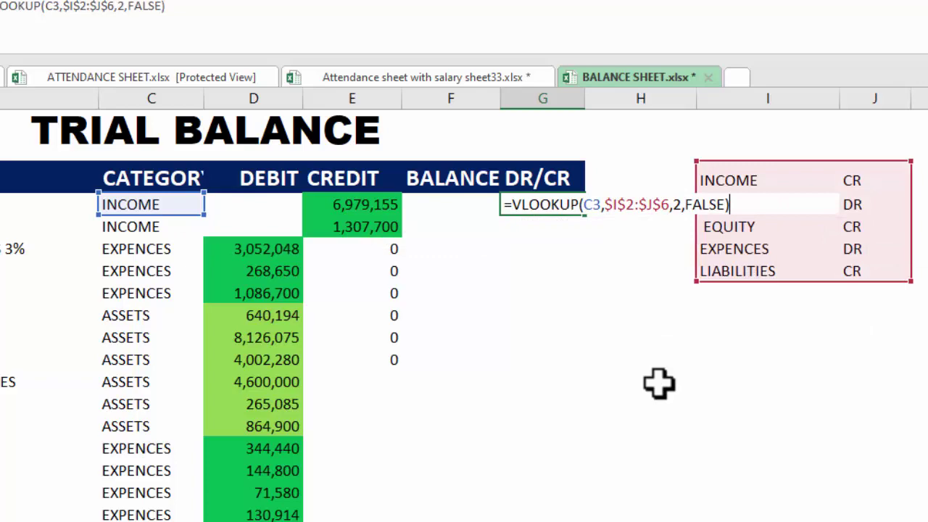
key("Return")
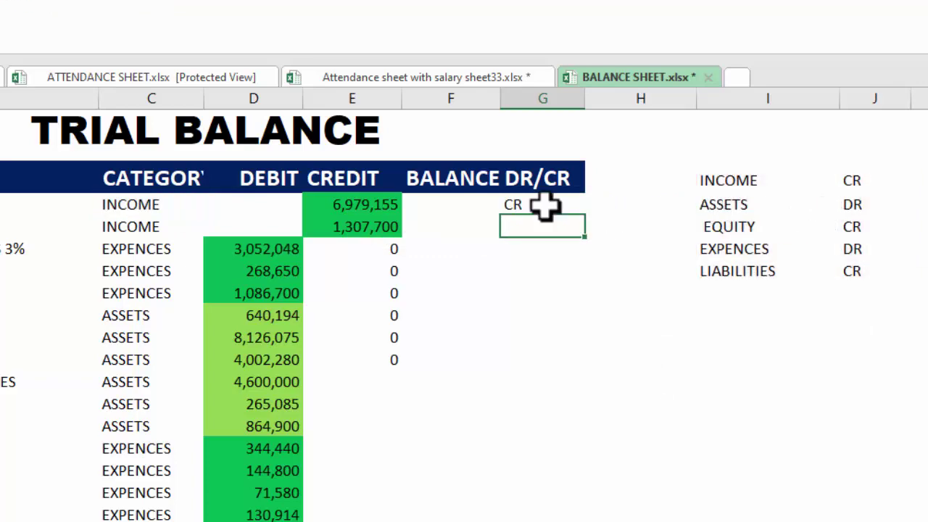
left_click(545, 206)
double_click(584, 216)
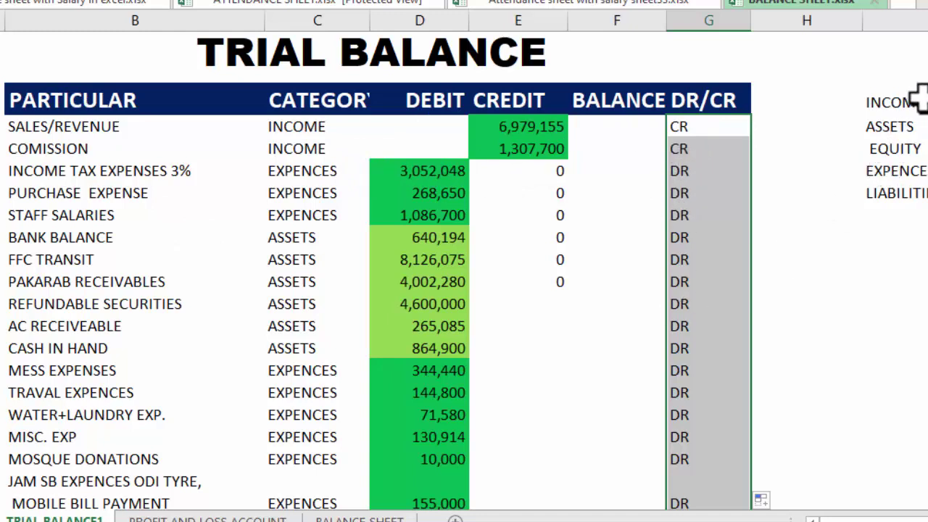
Step: Widen column F and start an IF in F3 testing whether G3 is "CR"
left_click(604, 129)
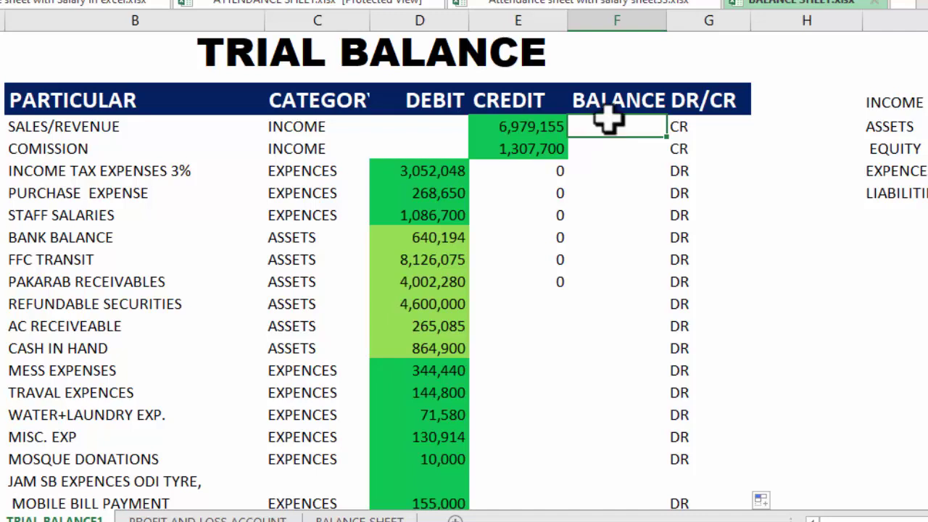
left_click_drag(666, 20, 694, 20)
type("=IF")
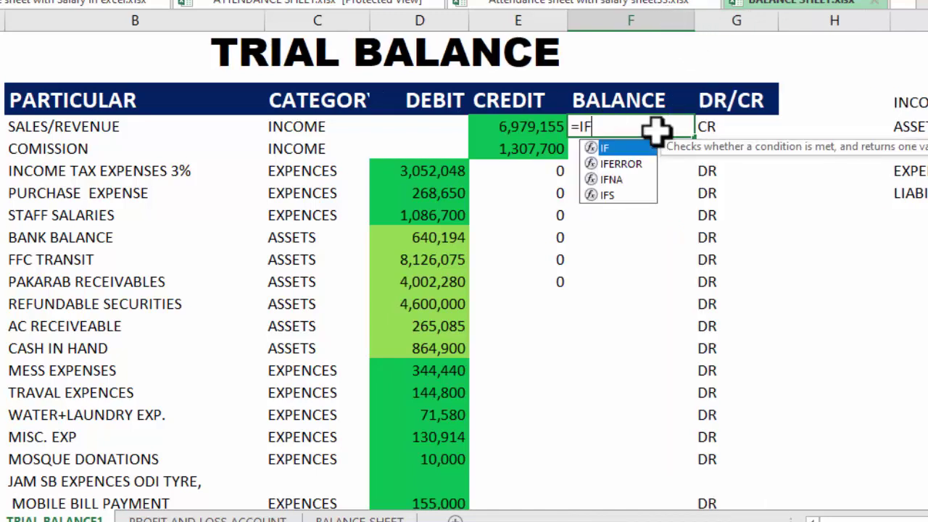
type("(")
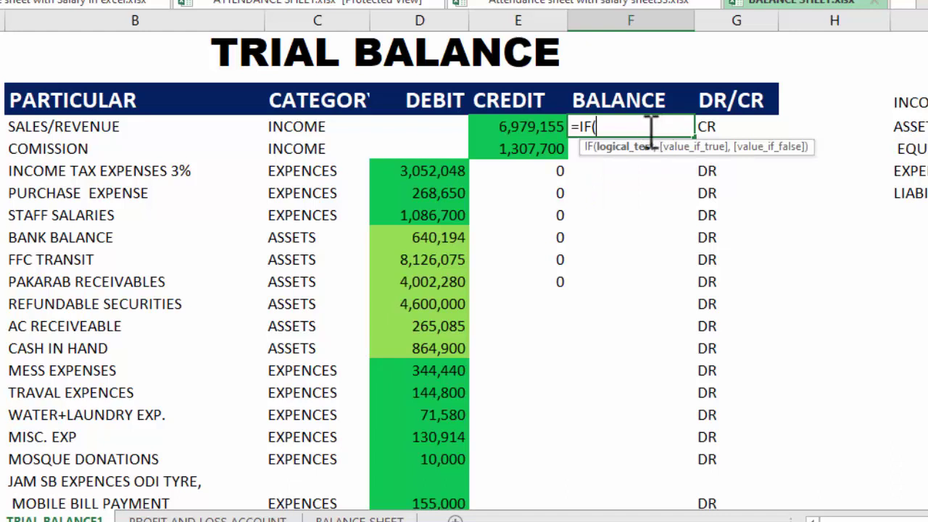
left_click(704, 127)
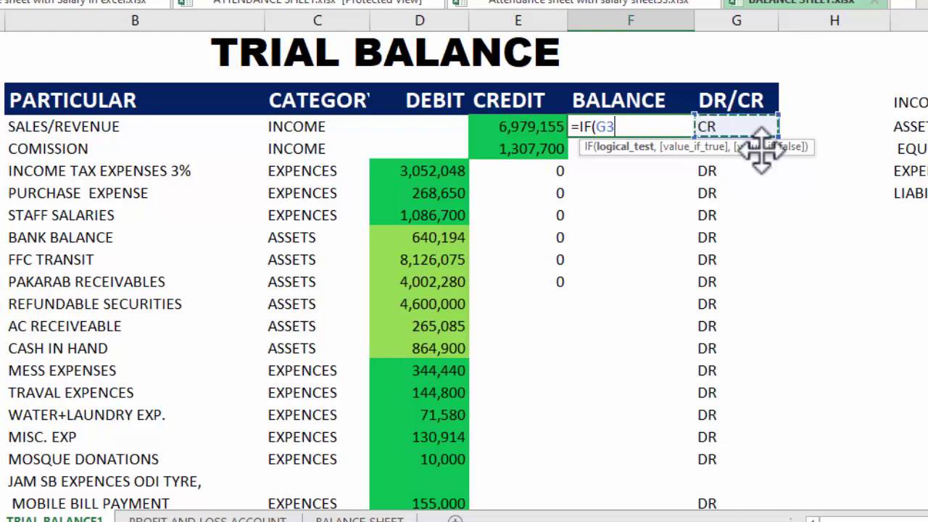
type("=\"CR")
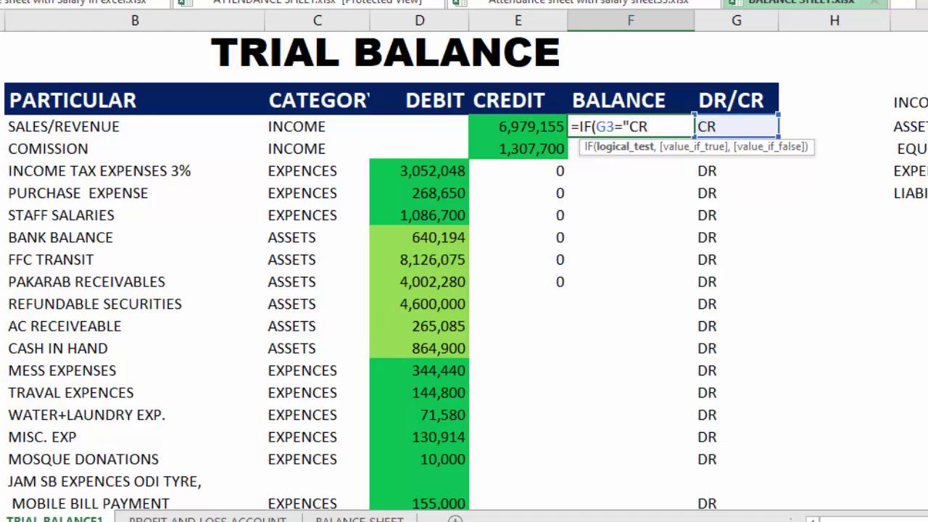
type(",")
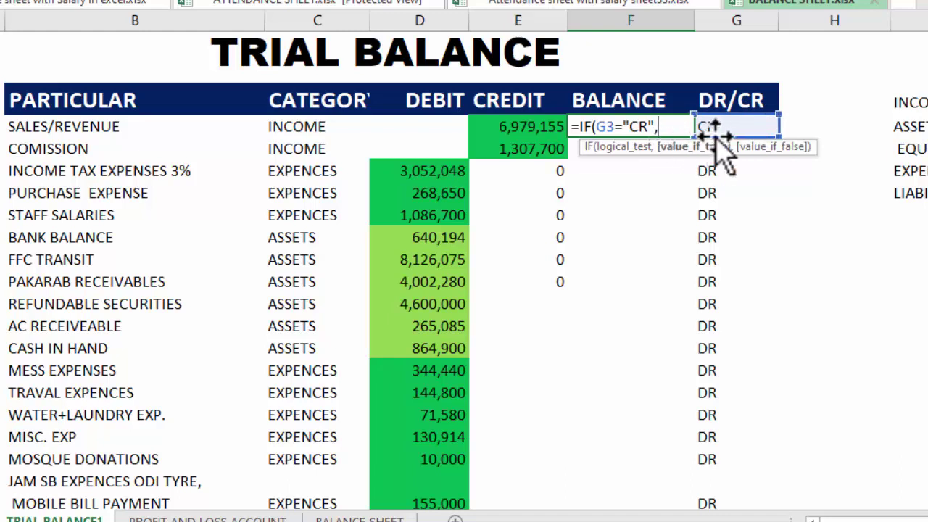
Step: Complete =IF(G3="CR",E3-D3,D3-E3) and copy it down the BALANCE column
left_click(515, 124)
type("-")
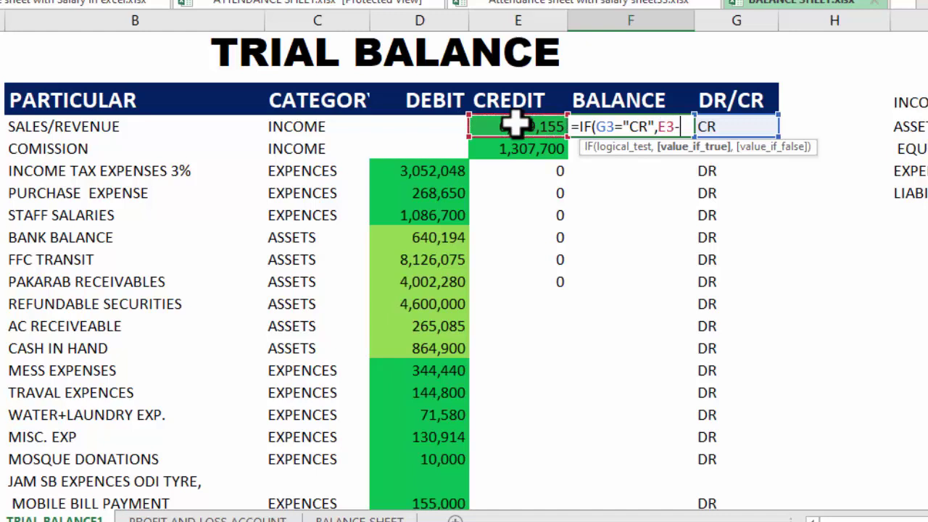
left_click(442, 127)
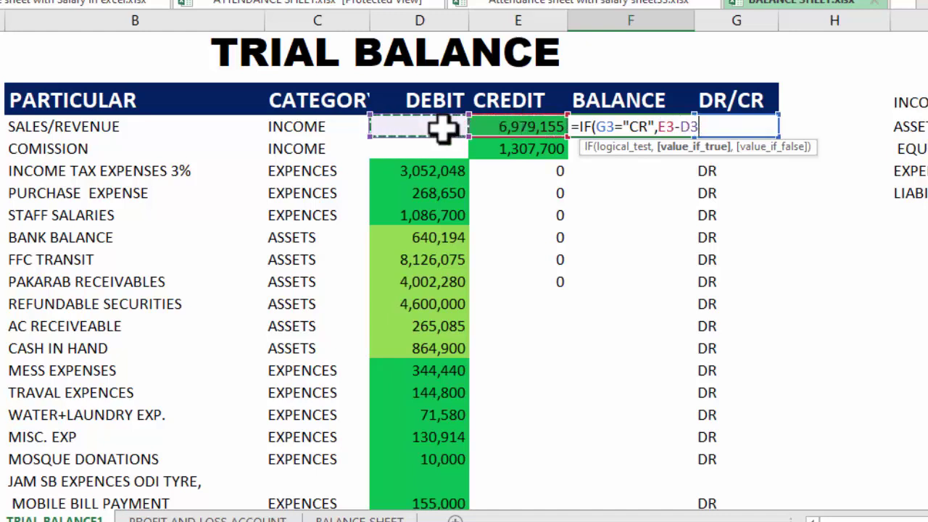
type(",")
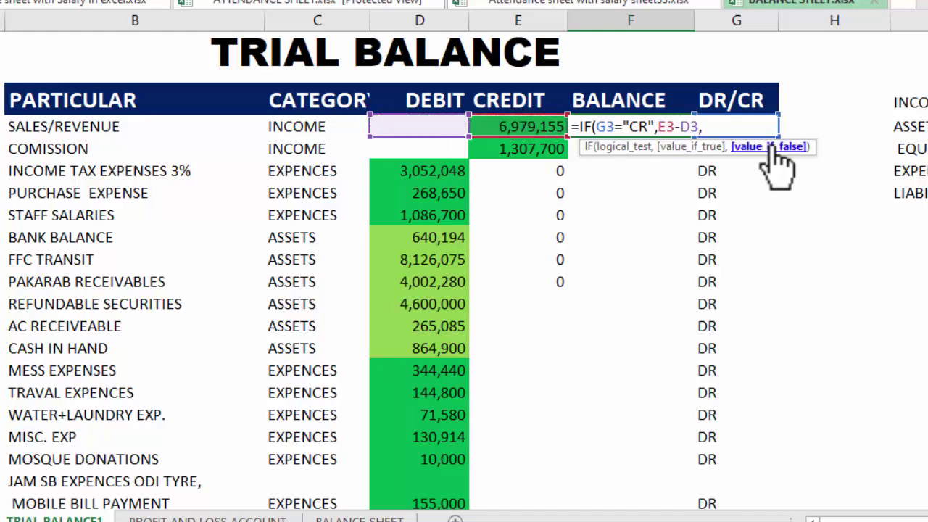
left_click(440, 127)
type("-")
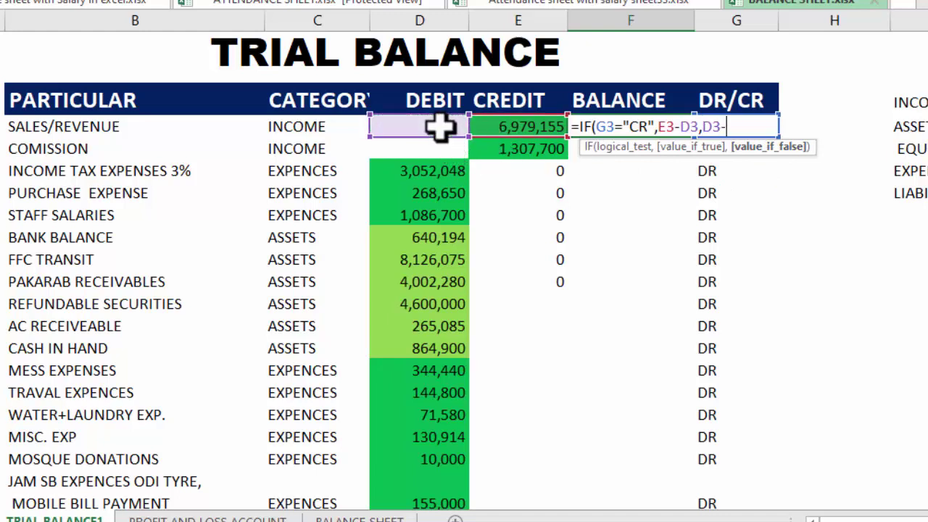
left_click(510, 125)
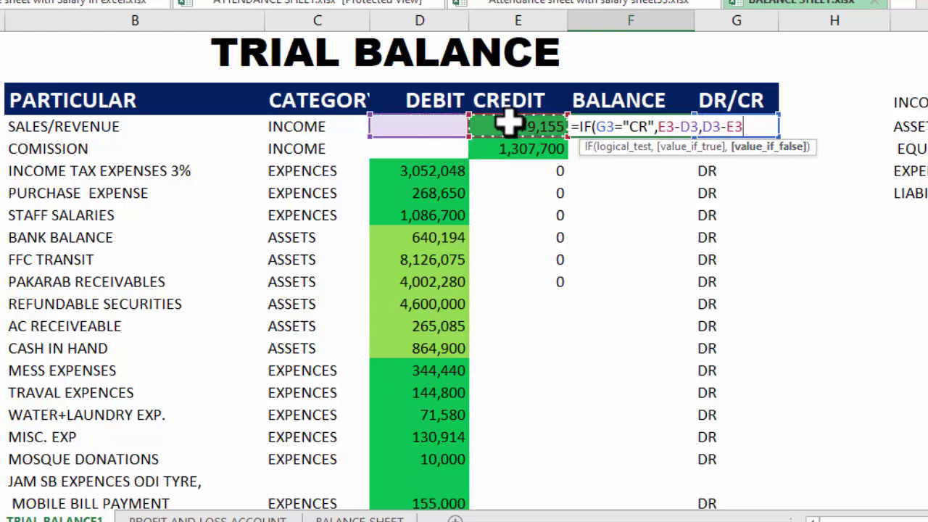
type(")")
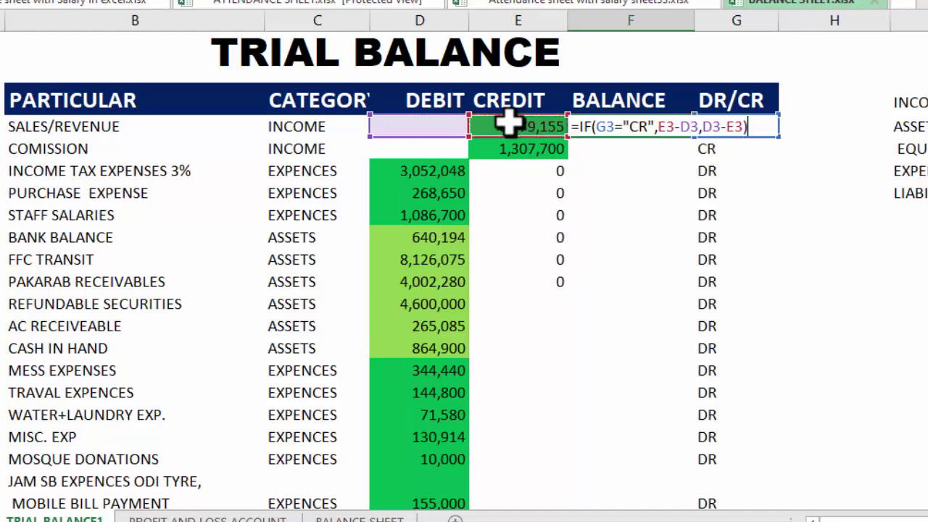
key("Return")
left_click(636, 123)
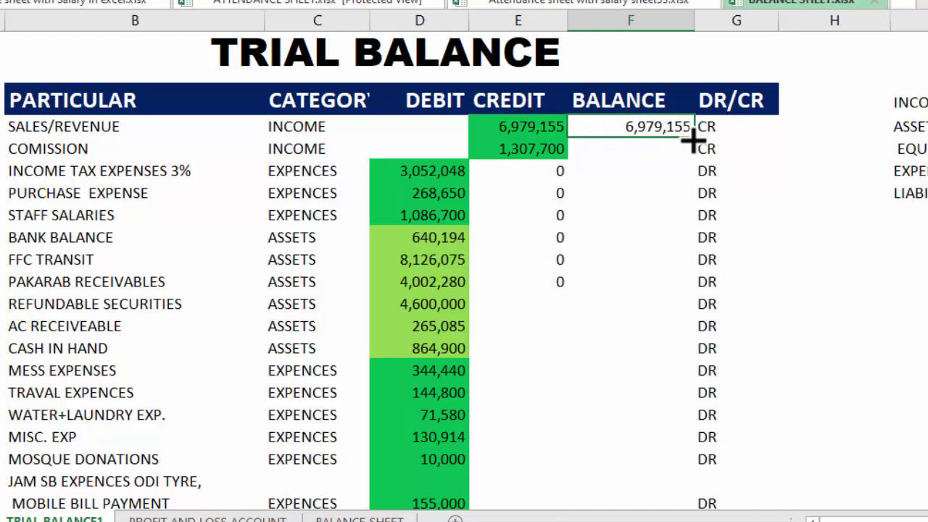
double_click(693, 141)
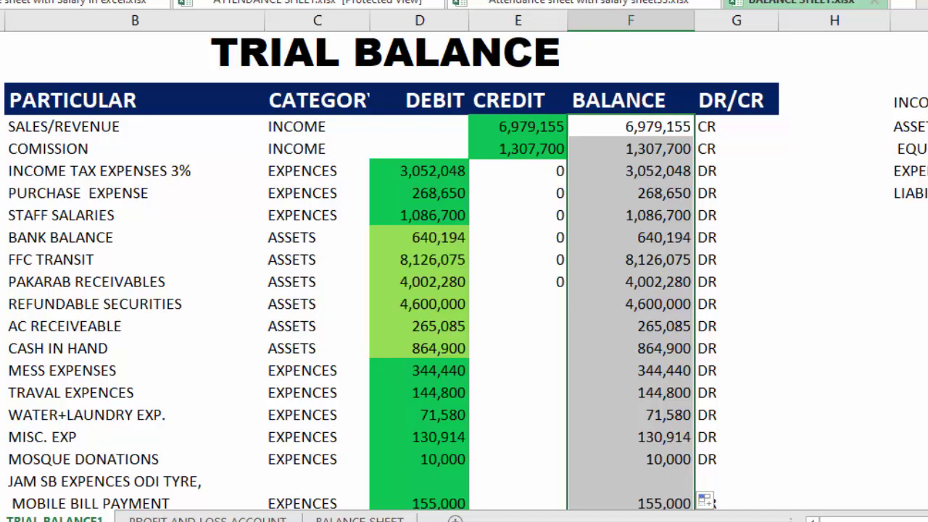
Step: Right-align the values in the trial balance's BALANCE and DR/CR columns
key("alt+h")
key("a")
key("l")
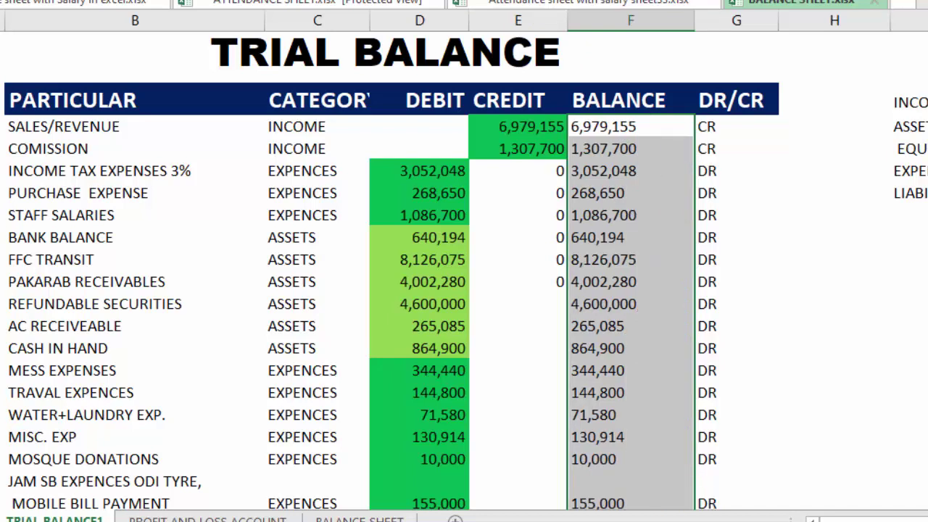
key("alt+h")
key("a")
key("r")
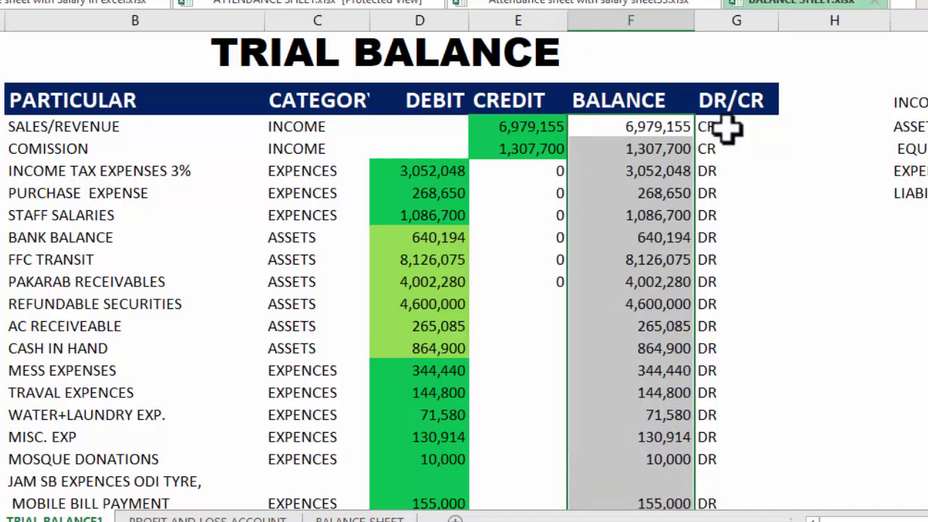
left_click_drag(727, 129, 732, 507)
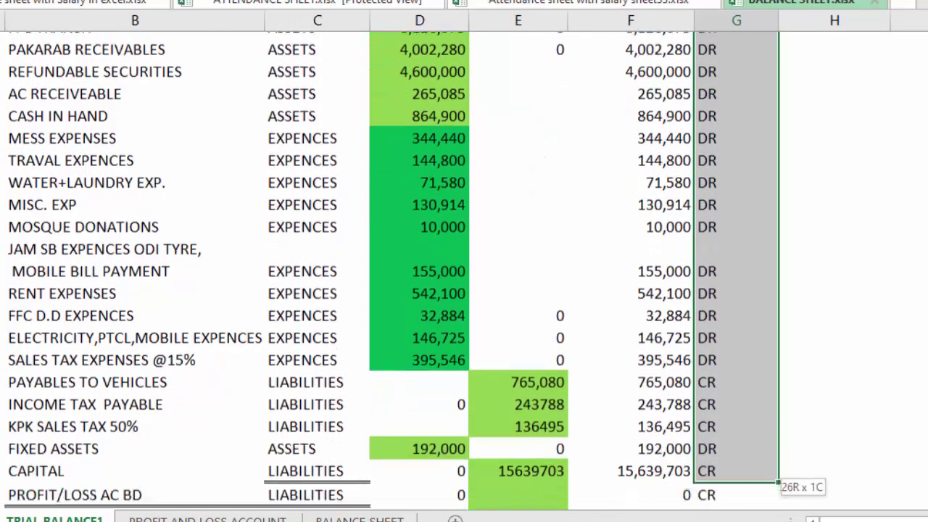
key("alt+h")
key("a")
key("r")
scroll(392, 297, "up", 5)
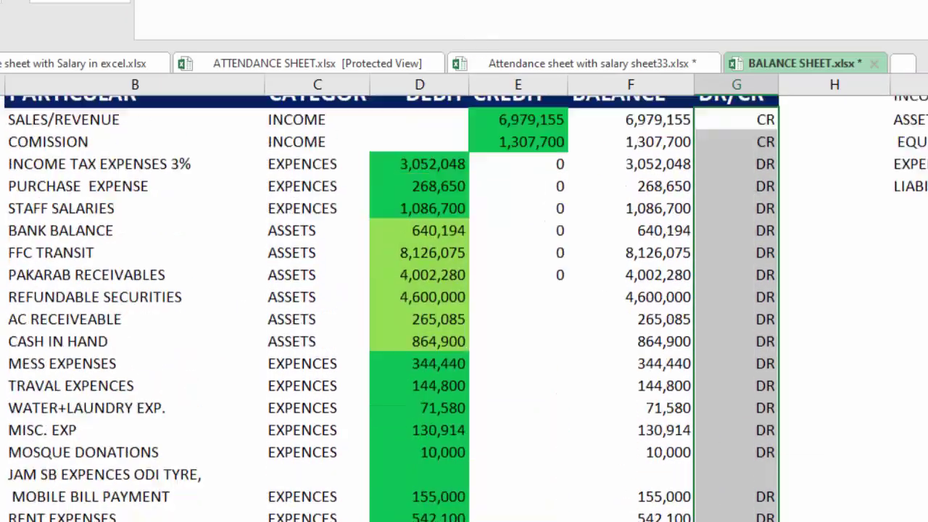
left_click(908, 300)
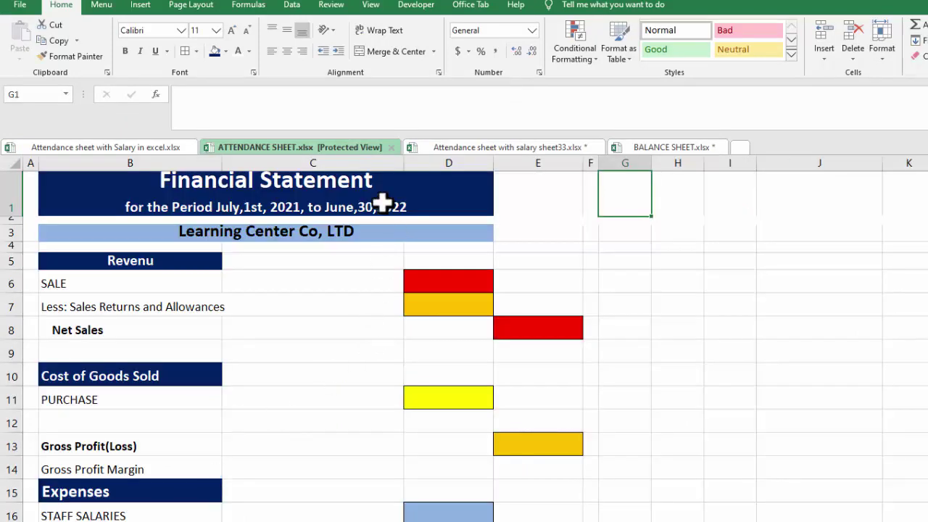
Step: In D6 build =SUMIF('TRIAL BALANCE1'!C:C,B6,'TRIAL BALANCE1'!G:G) for the SALE amount
left_click(380, 179)
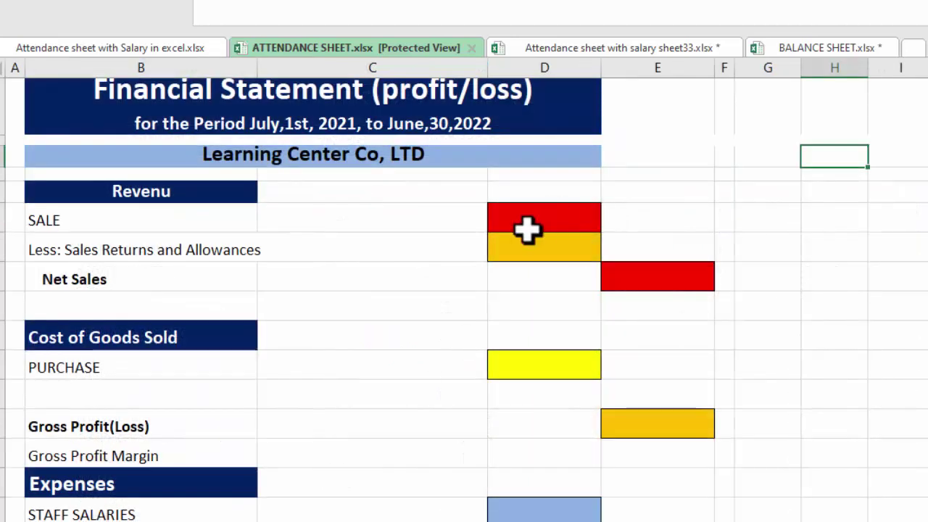
left_click(527, 225)
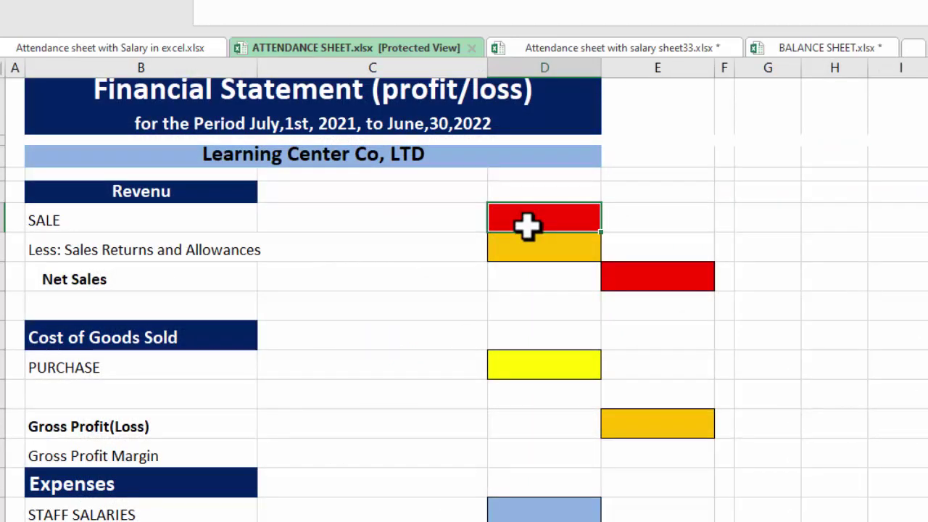
type("=sumif")
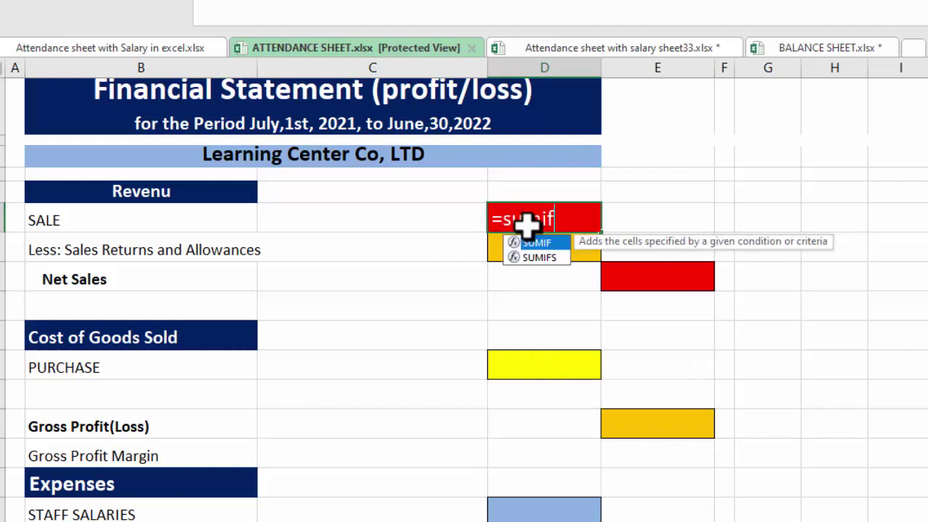
type("(")
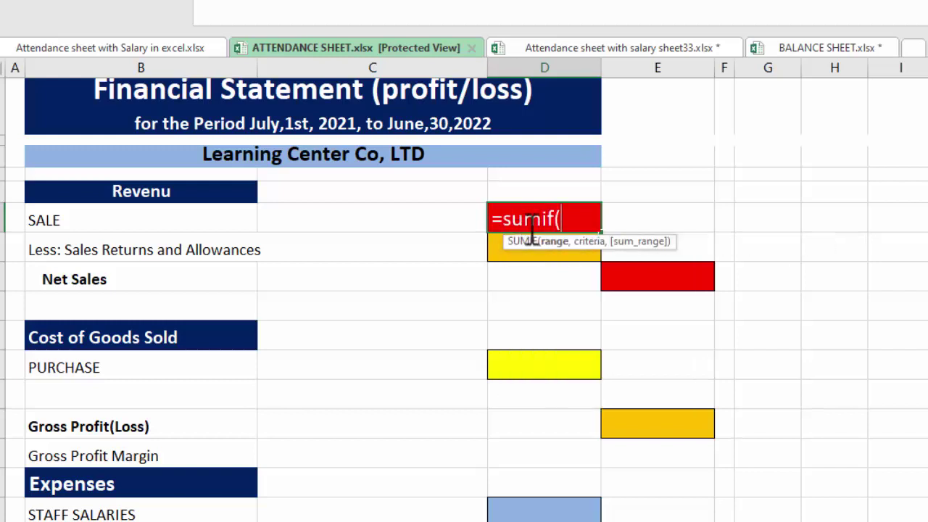
key("ctrl+Page_Up")
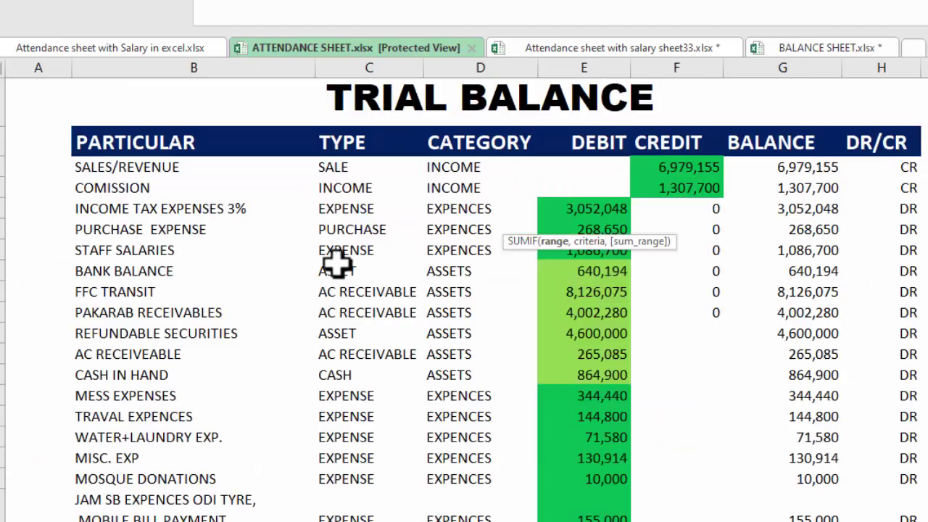
left_click(347, 67)
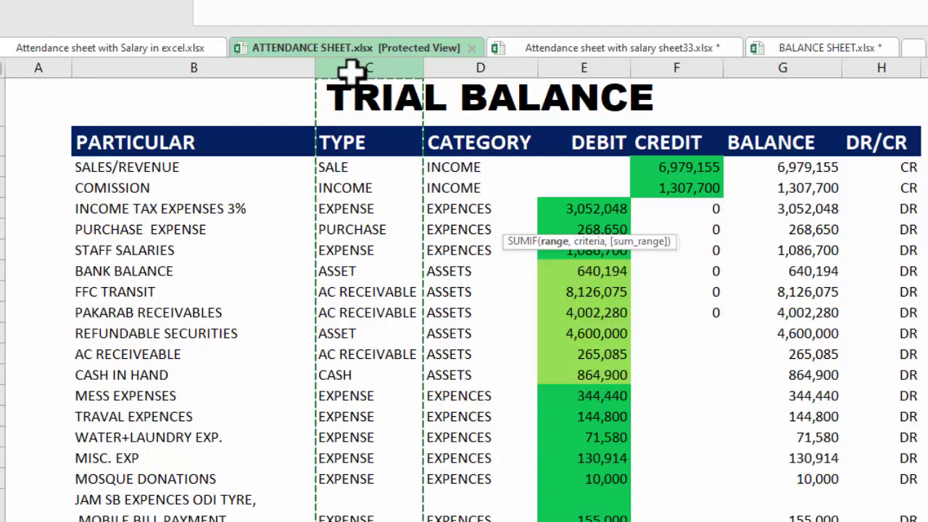
type(",")
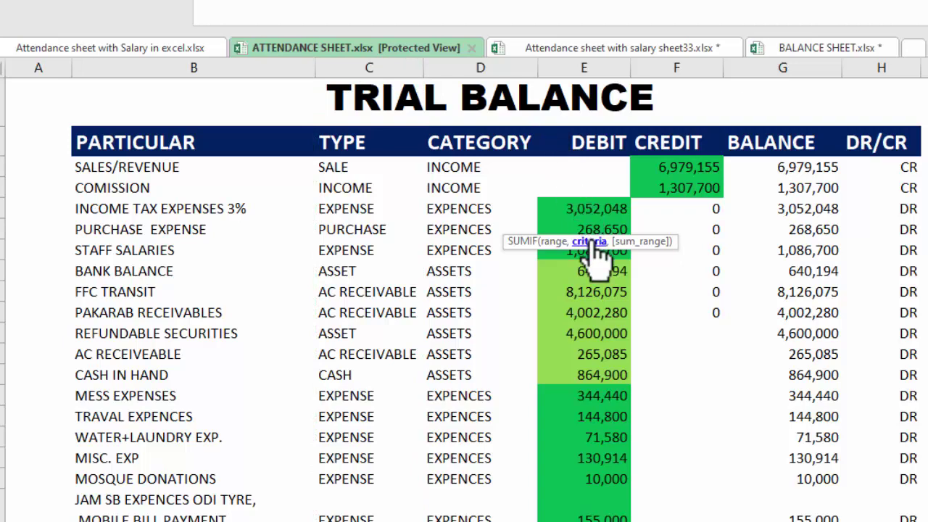
key("ctrl+Page_Up")
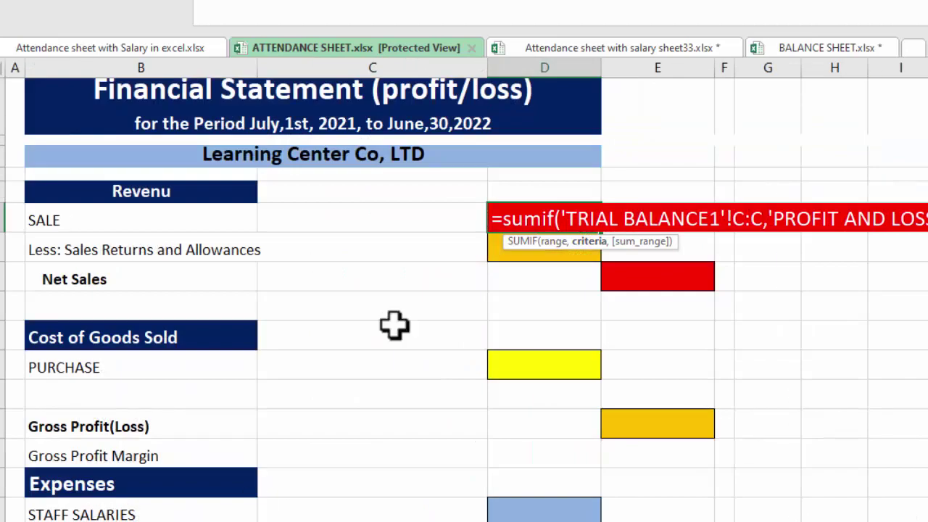
left_click(54, 219)
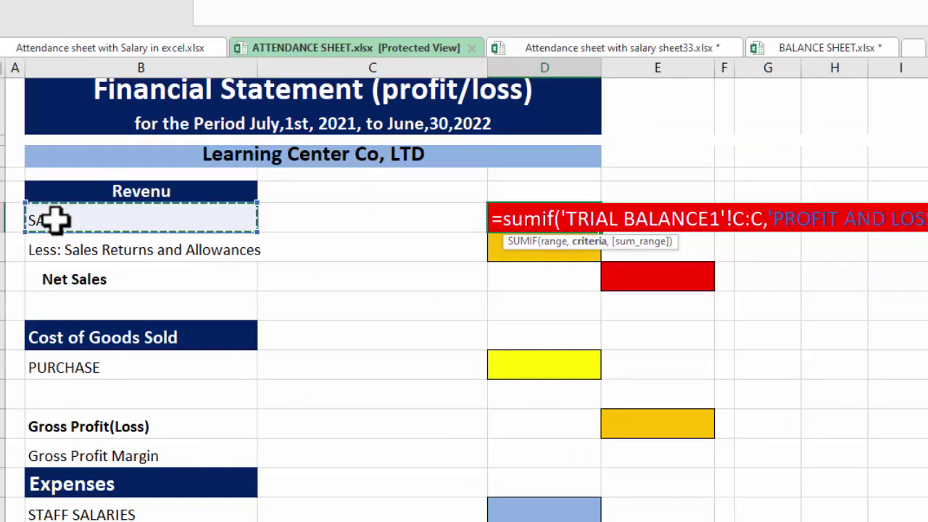
type(",")
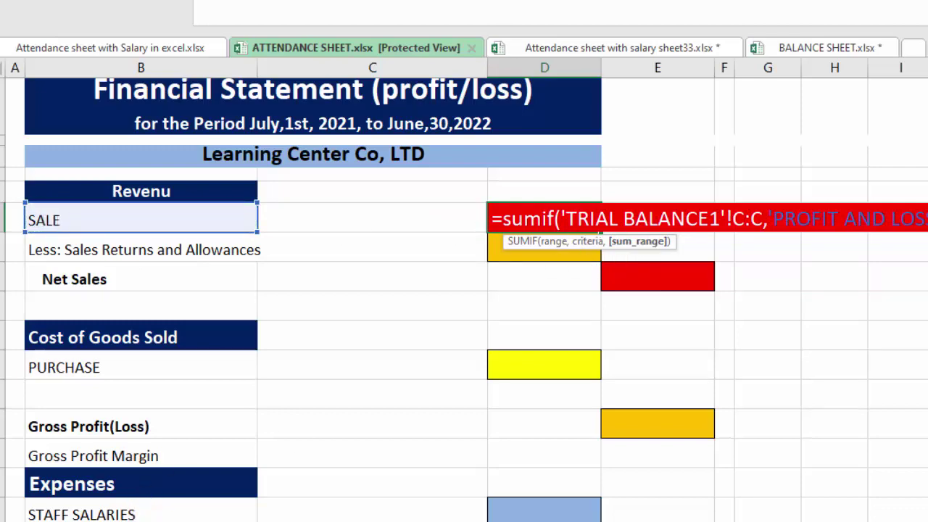
key("ctrl+Page_Up")
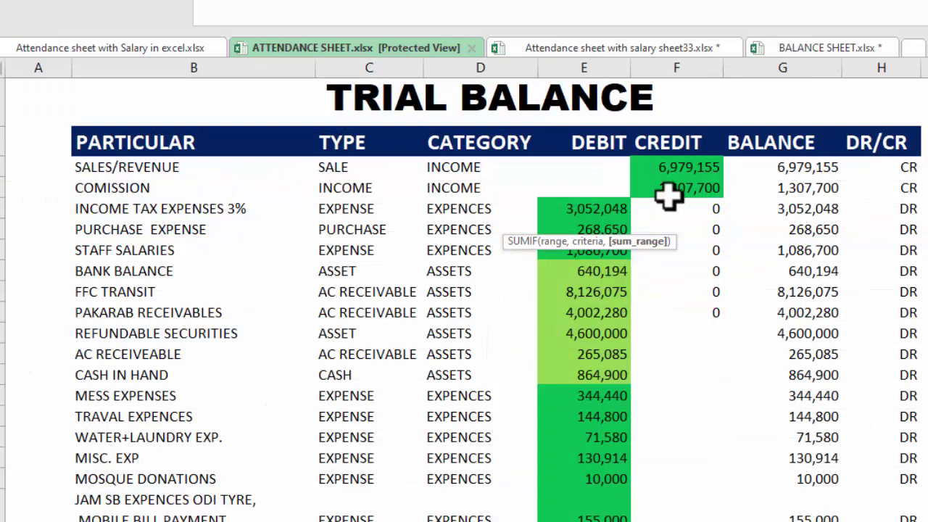
left_click(784, 65)
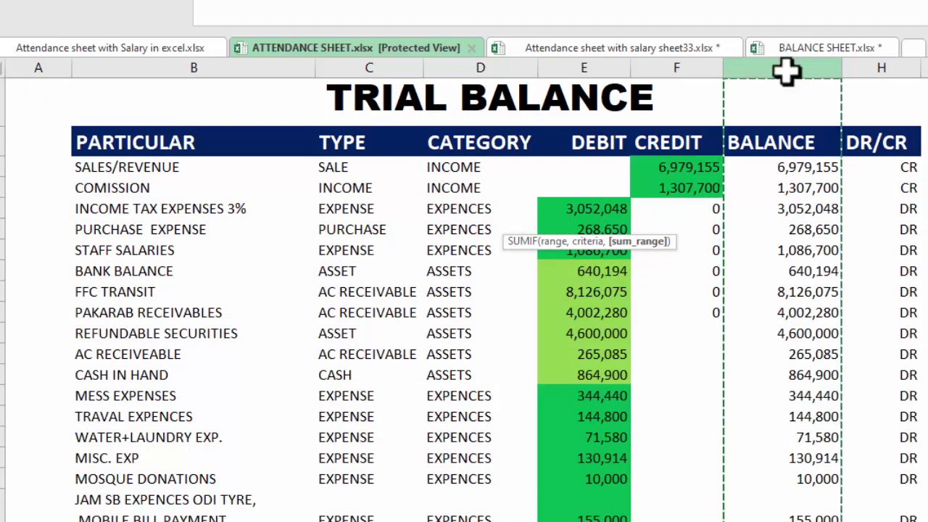
type(",")
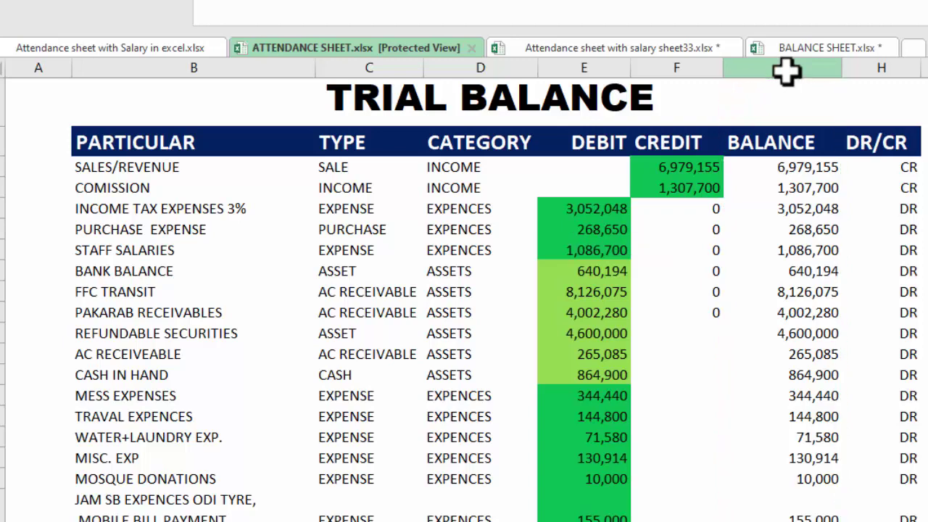
key("Return")
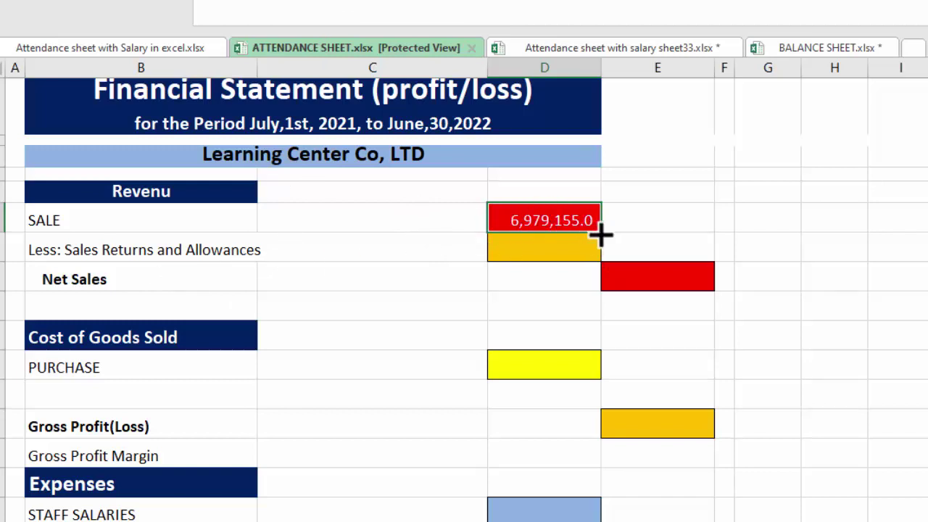
Step: Copy the SUMIF down column D and make its C and G column ranges absolute
left_click_drag(600, 234, 544, 362)
scroll(464, 290, "up", 5)
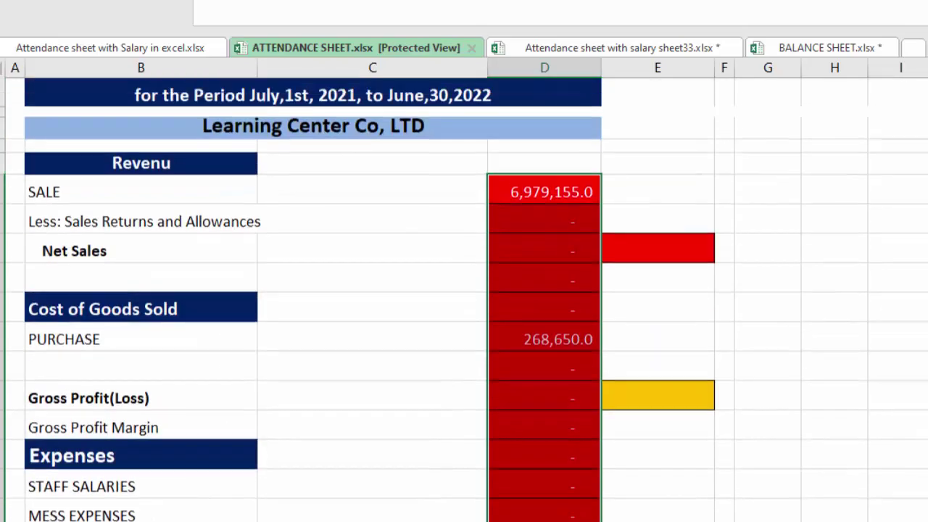
scroll(464, 290, "up", 1)
double_click(544, 219)
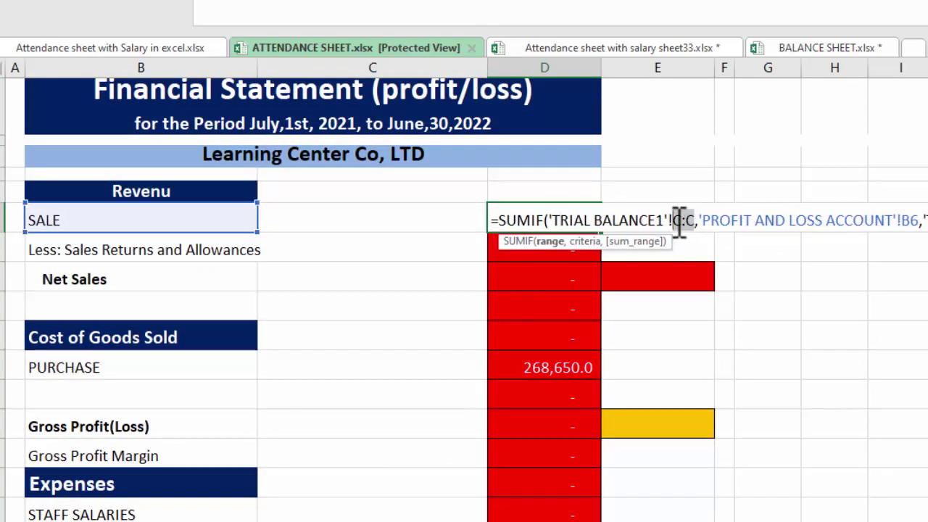
key("F4")
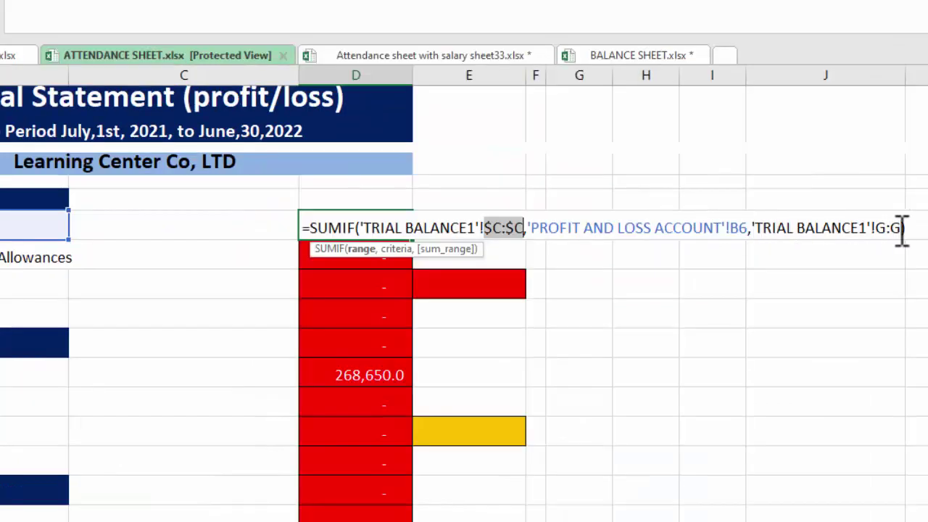
left_click_drag(902, 229, 897, 229)
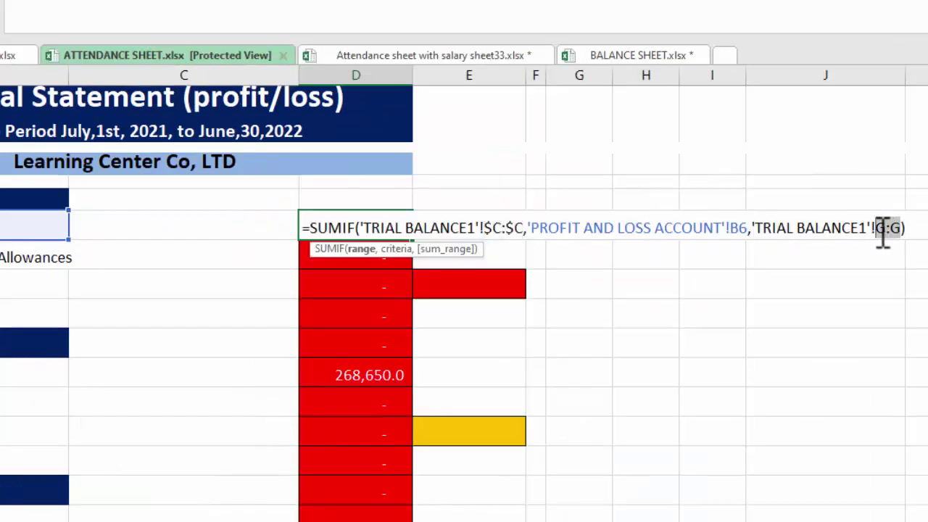
key("F4")
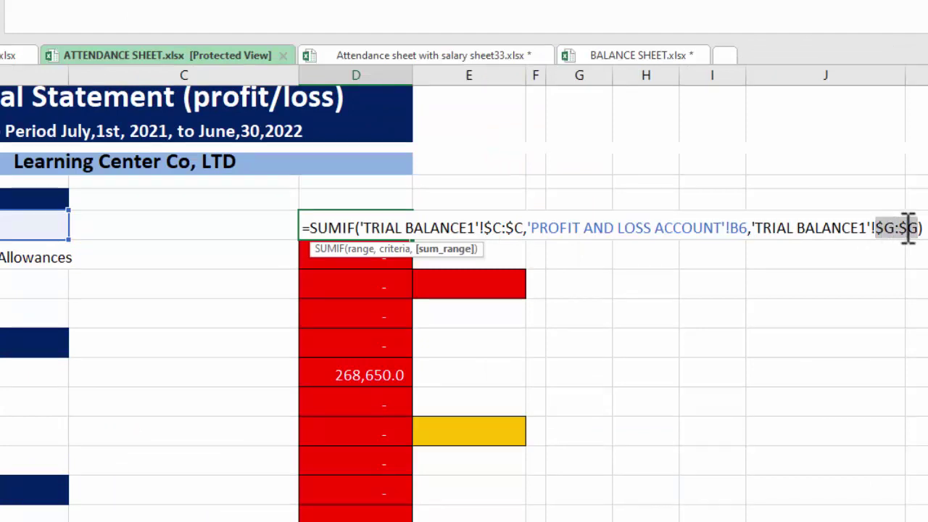
left_click(924, 229)
key("Return")
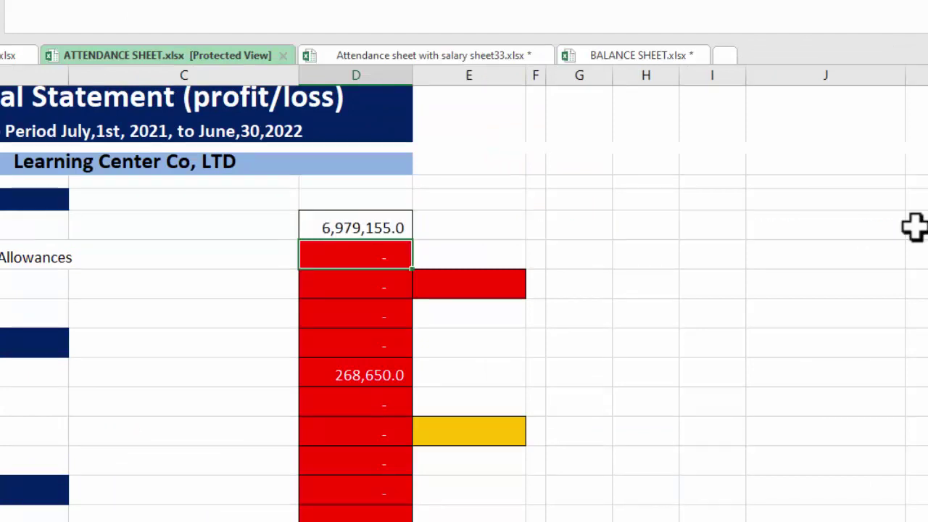
left_click(385, 223)
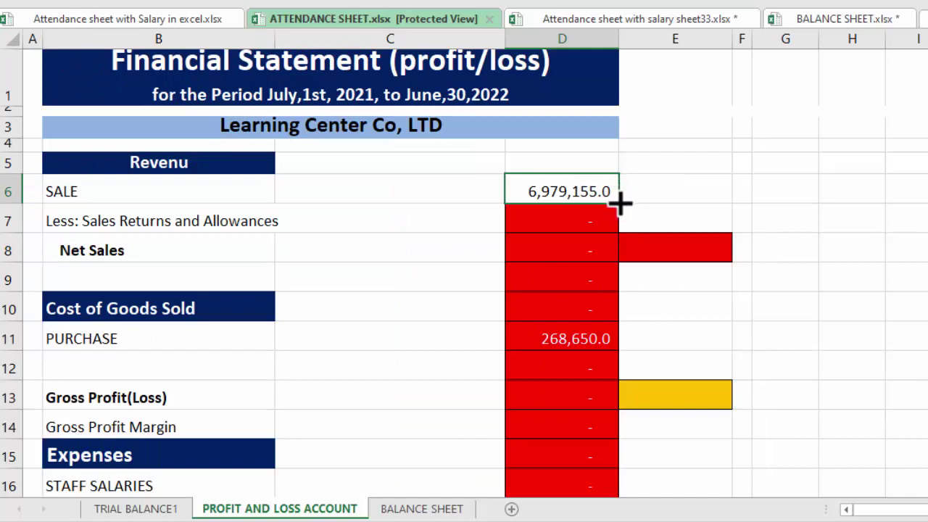
Step: Refill the corrected SUMIF formula down column D
double_click(619, 203)
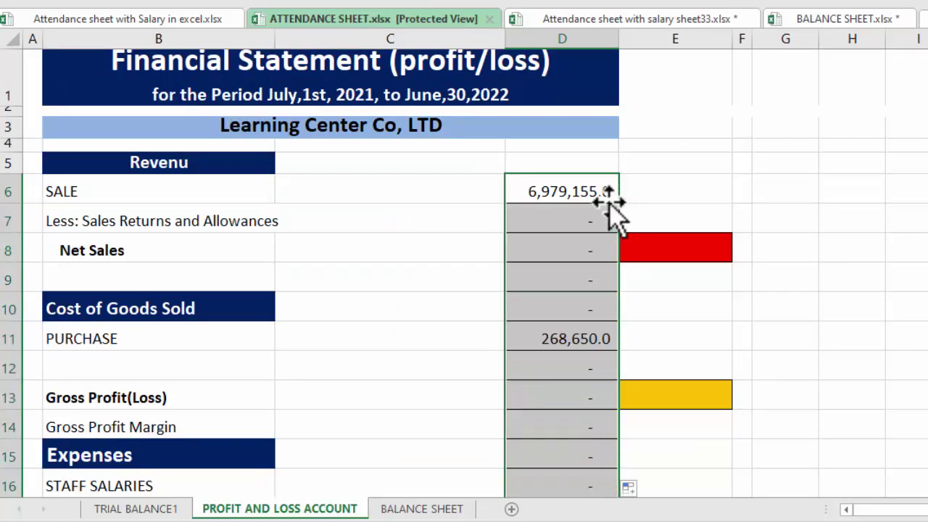
scroll(895, 288, "down", 3)
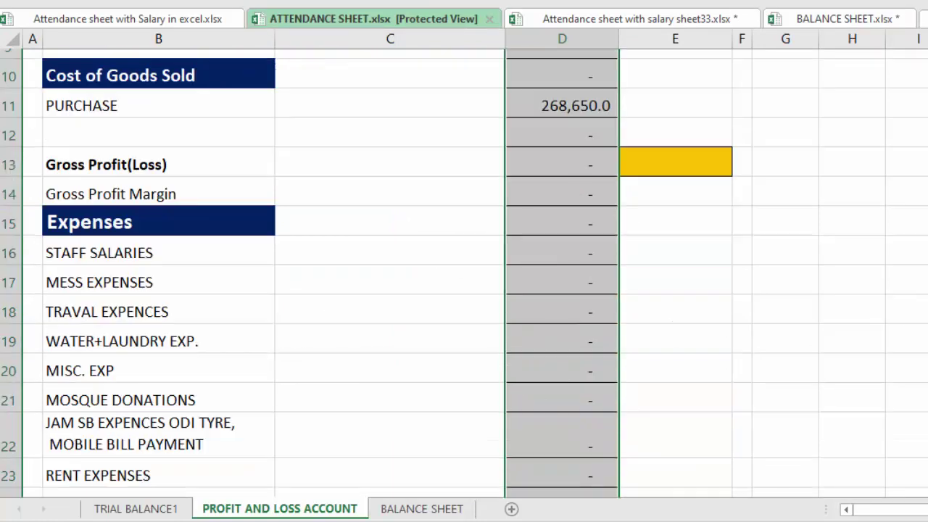
left_click(564, 237)
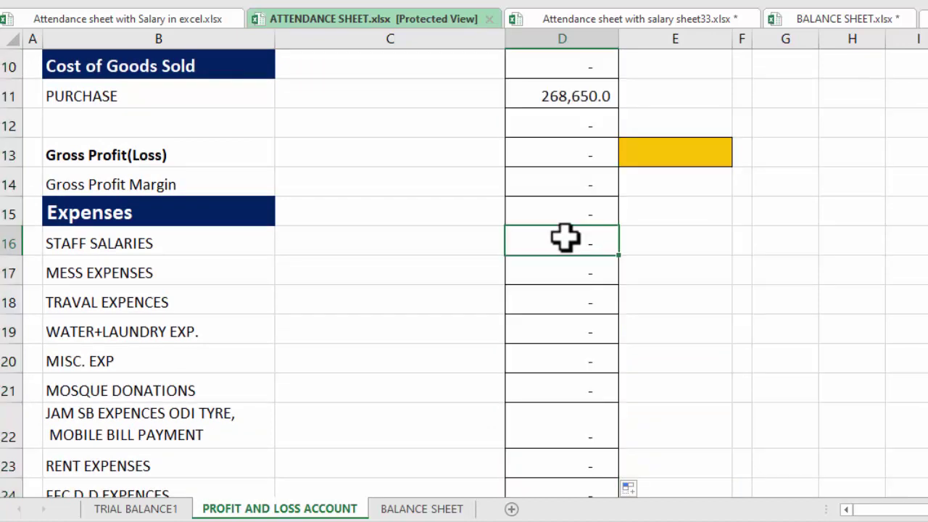
scroll(564, 237, "up", 3)
Step: Set Net Sales in E8 to =D6 and give SALE the same red fill
left_click(650, 244)
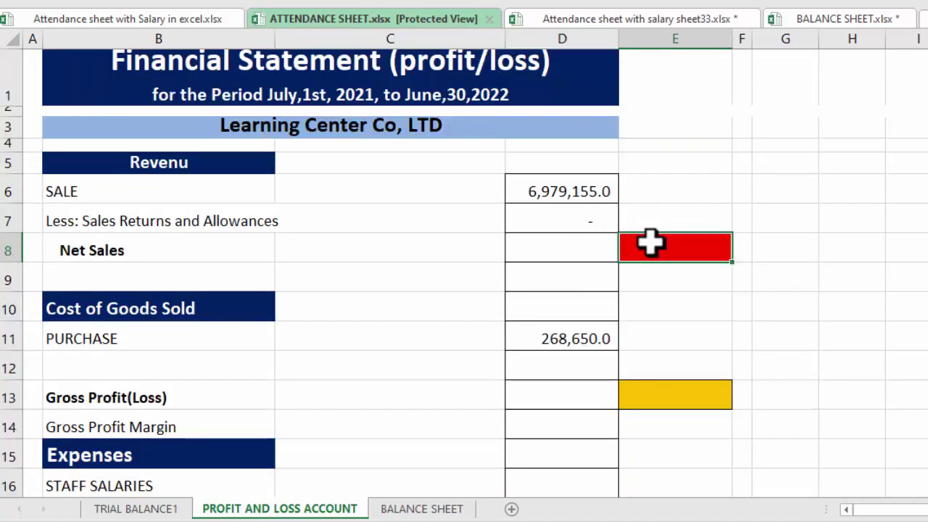
type("=")
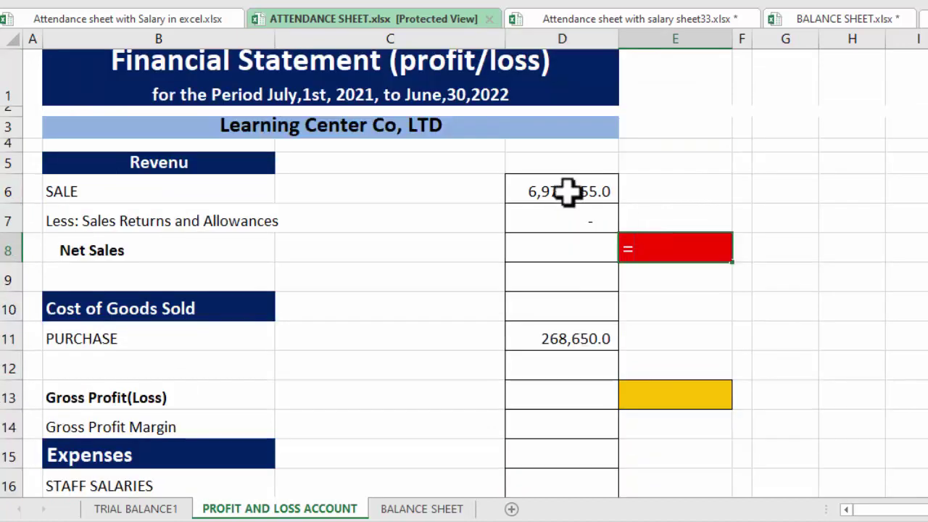
left_click(568, 192)
key("Return")
left_click(655, 245)
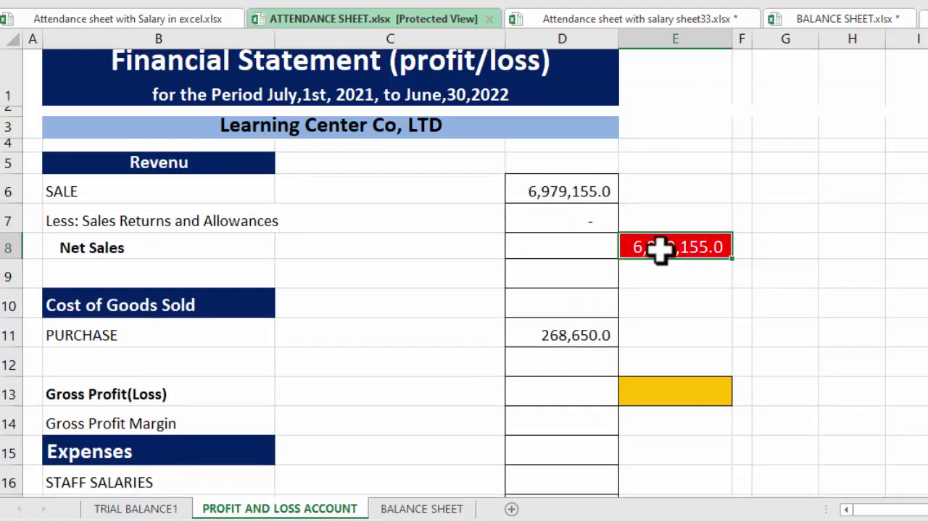
left_click(580, 190)
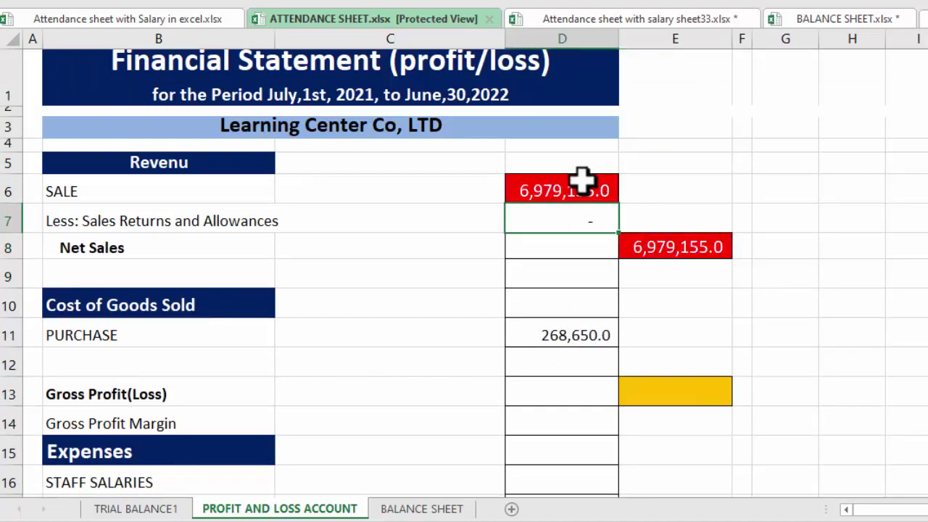
key("Return")
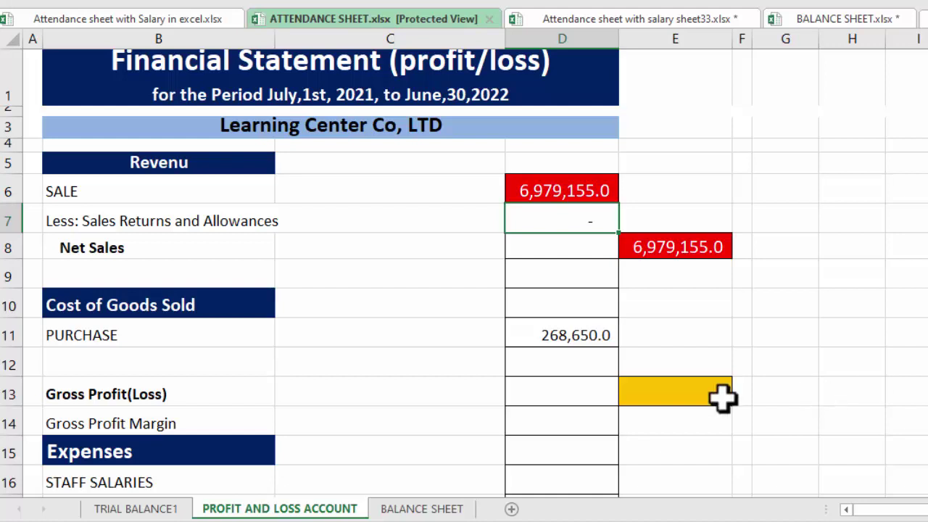
Step: Calculate Gross Profit(Loss) in E13 as =E8-D11, giving 6,710,505.0
left_click(687, 395)
type("=")
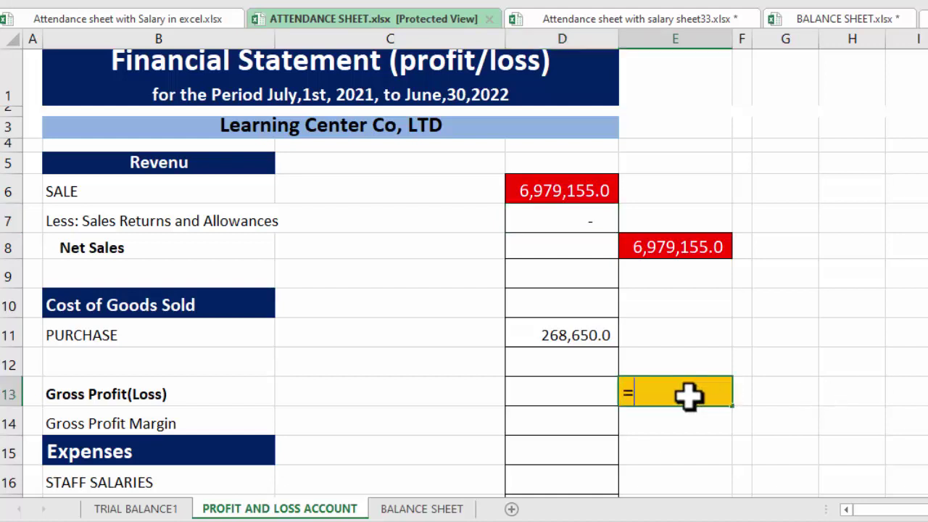
left_click(673, 242)
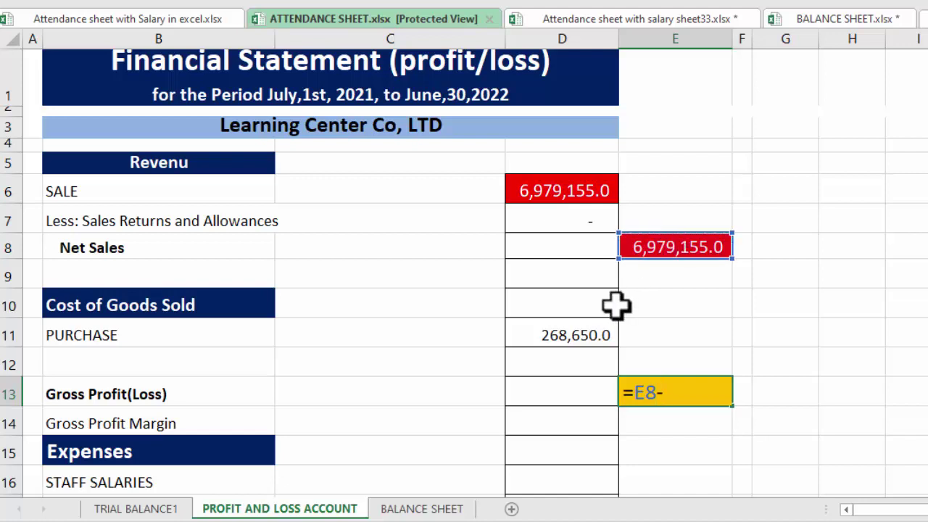
left_click(566, 333)
key("Return")
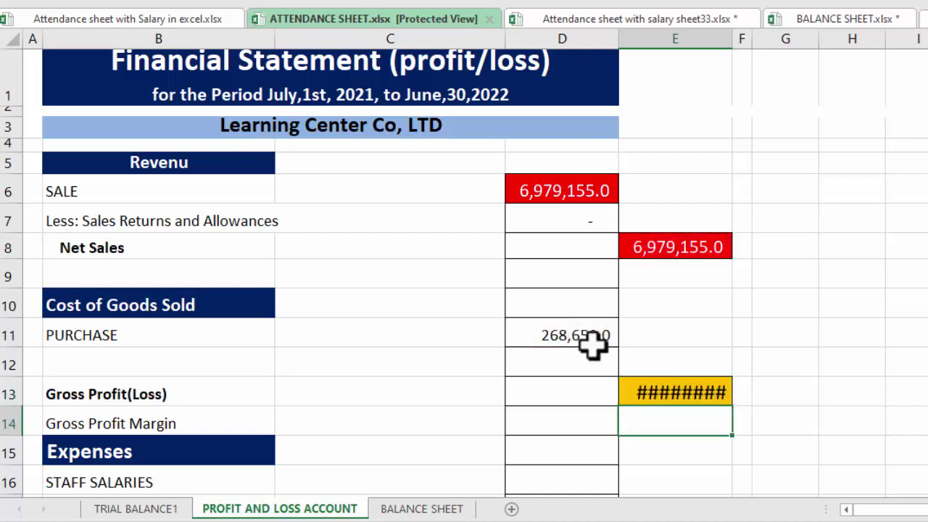
key("Up")
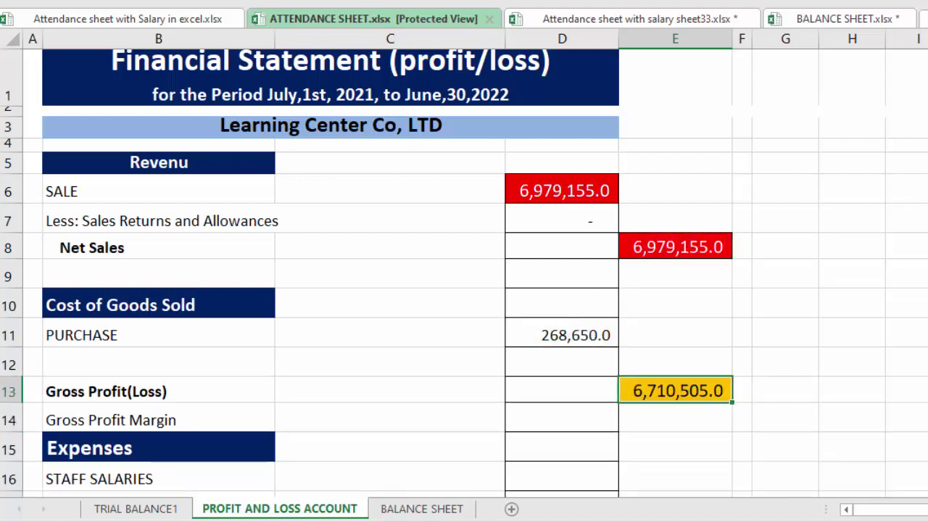
scroll(464, 290, "down", 1)
left_click(583, 347)
type("=")
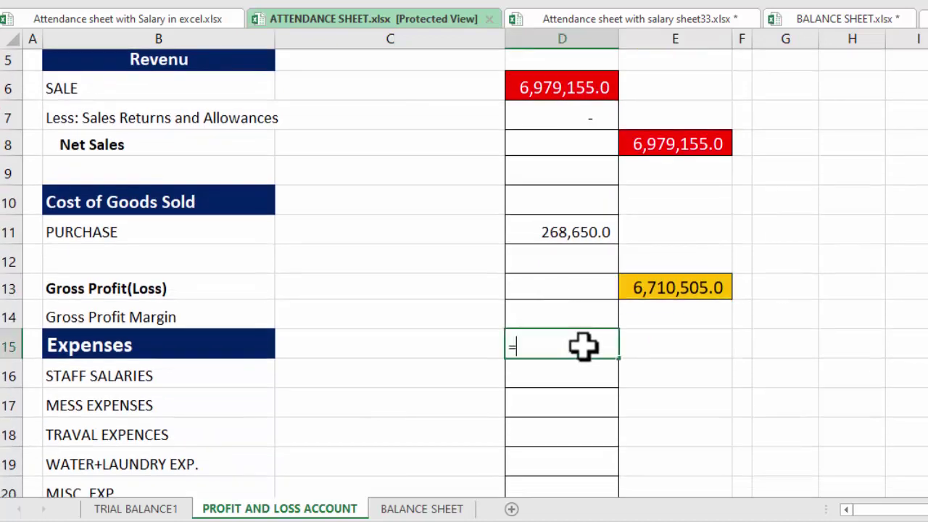
Step: Enter =SUMIF('TRIAL BALANCE1'!B:B,B16,'TRIAL BALANCE1'!G:G) in D15, returning 1,086,700.0 for STAFF SALARIES
type("sumif")
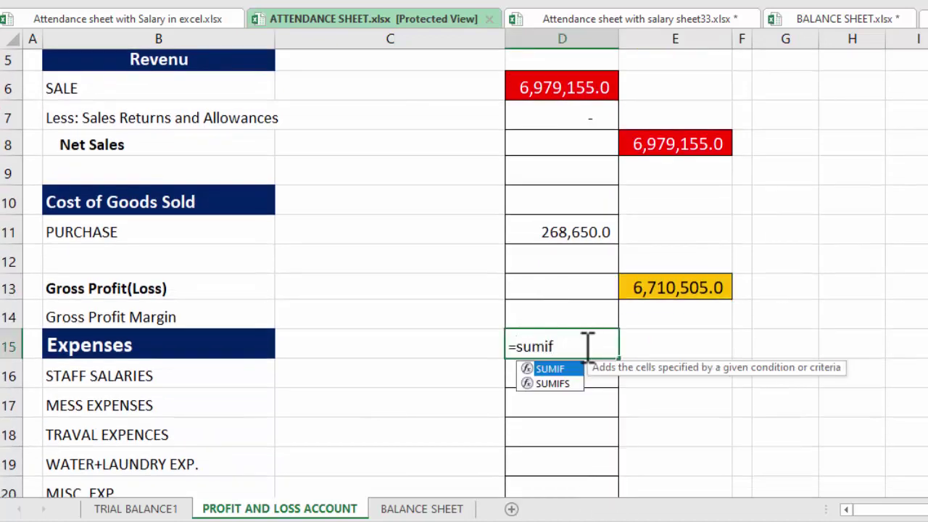
type("(")
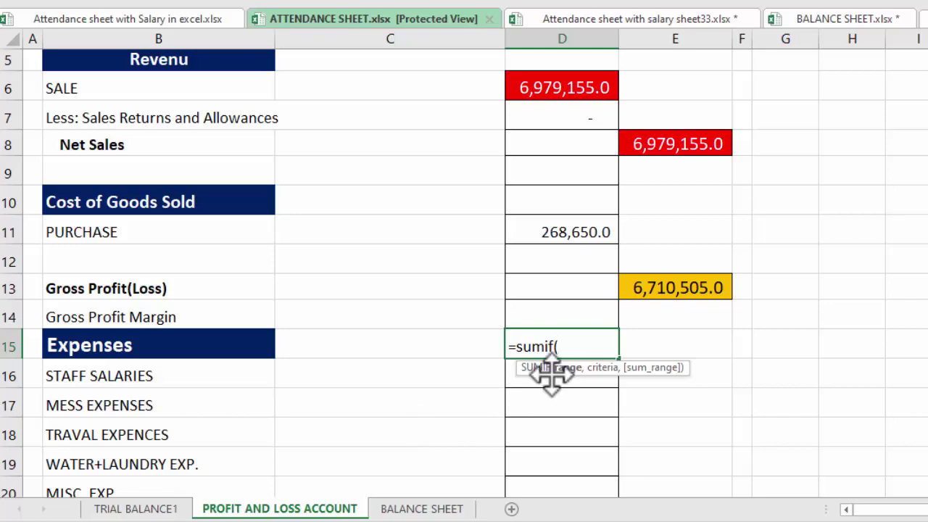
left_click(145, 509)
left_click(368, 31)
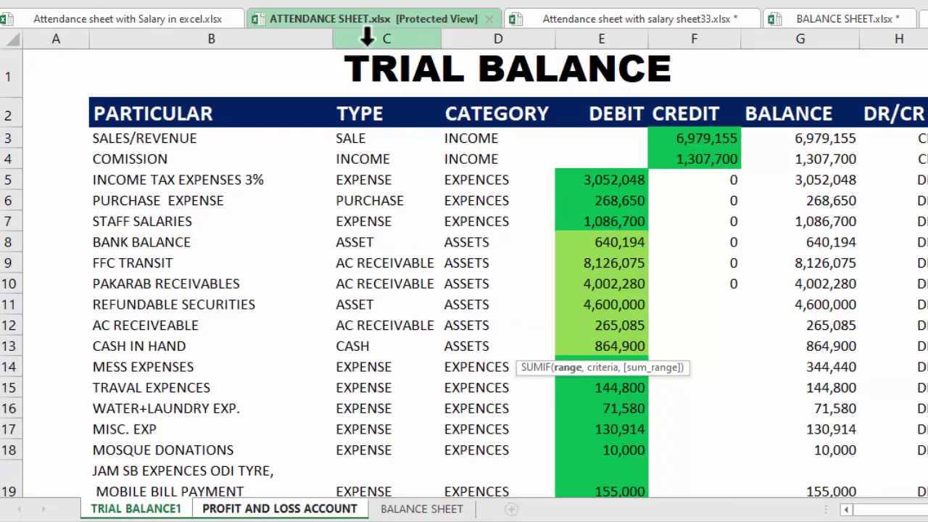
left_click(186, 40)
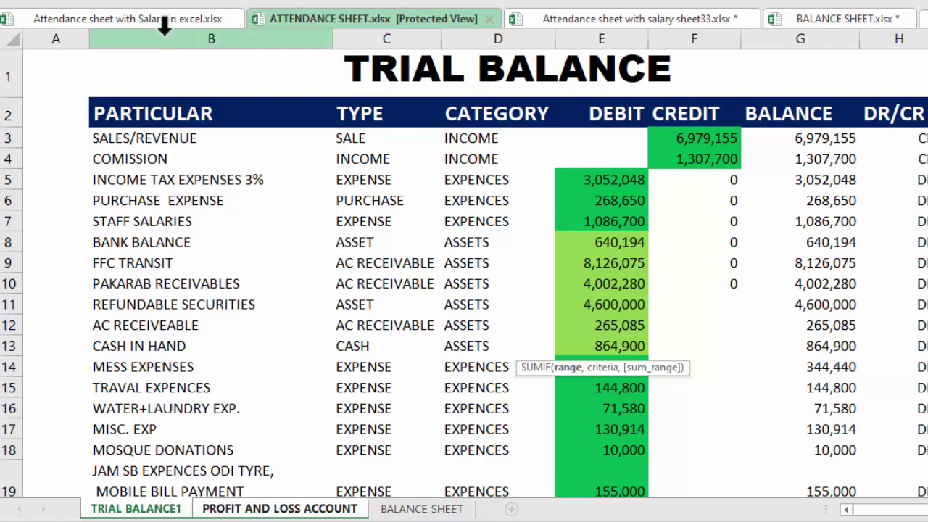
left_click(165, 26)
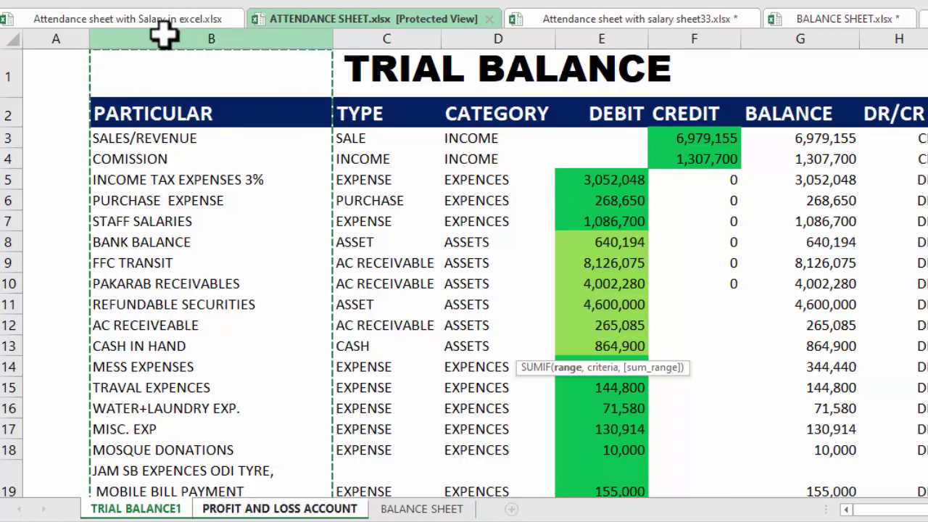
type(",")
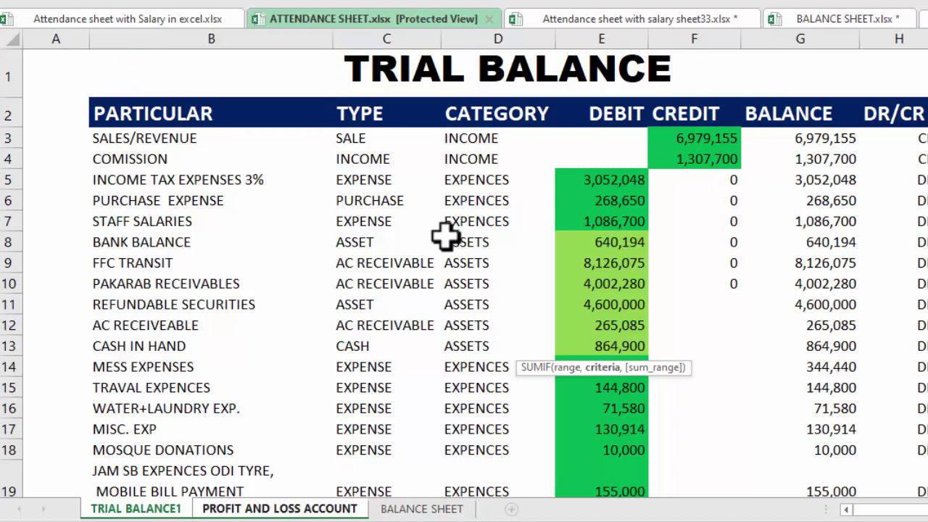
left_click(304, 507)
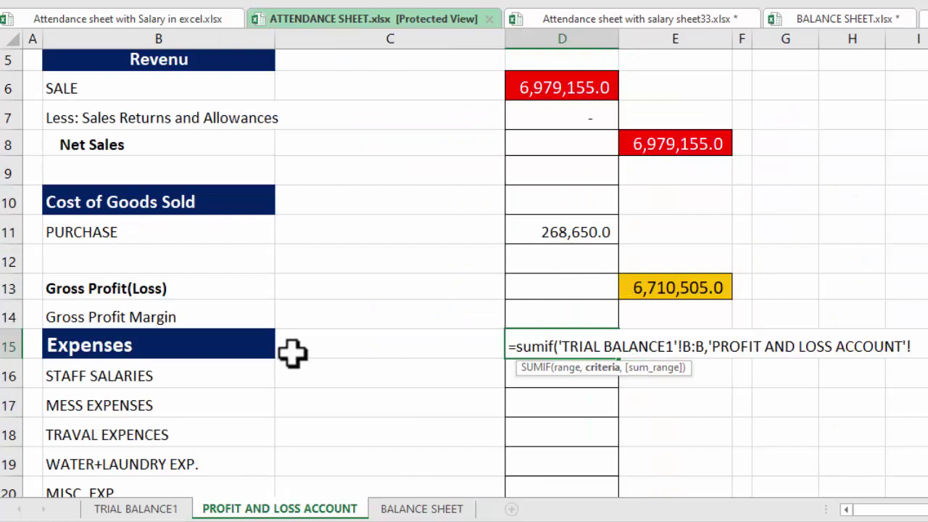
left_click(127, 377)
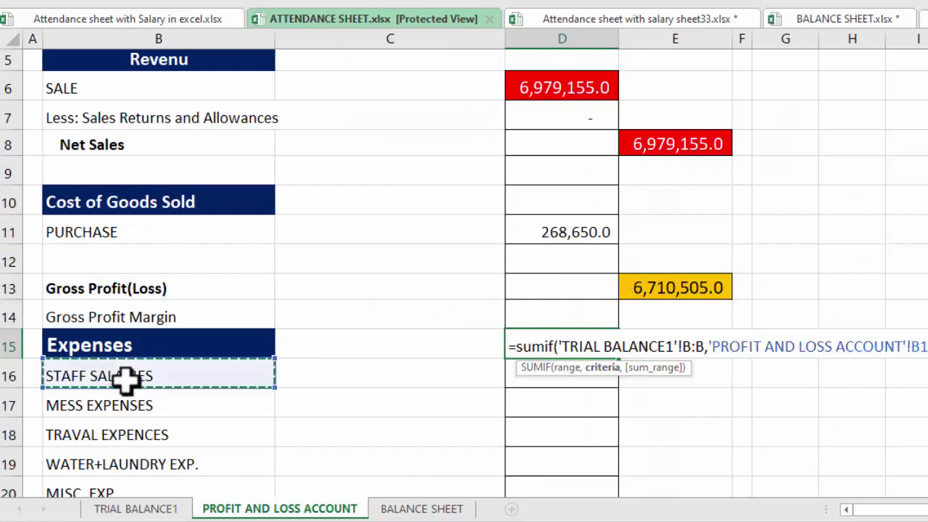
type(",")
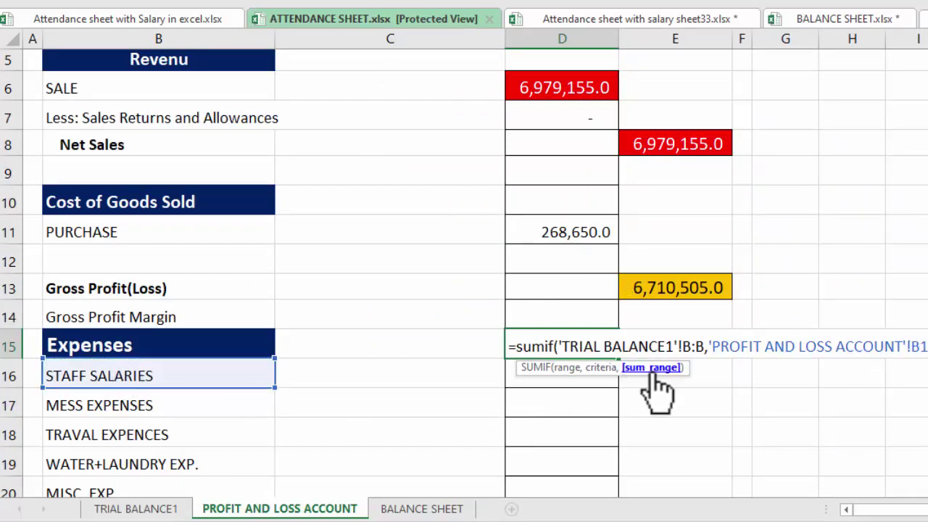
left_click(177, 509)
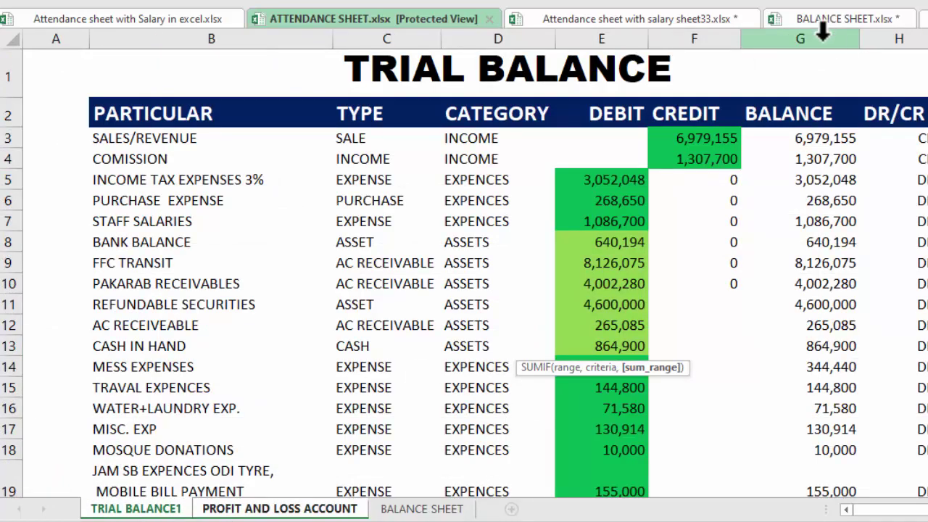
left_click(822, 35)
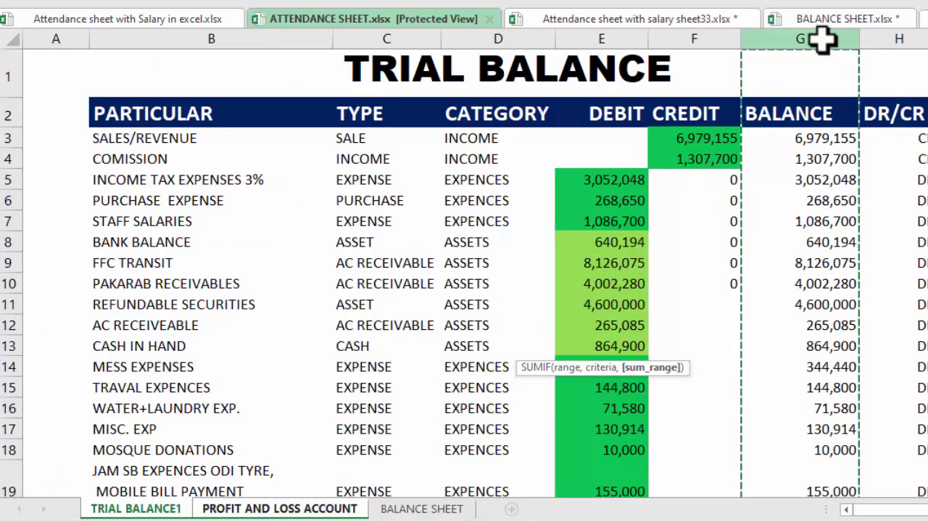
key("Return")
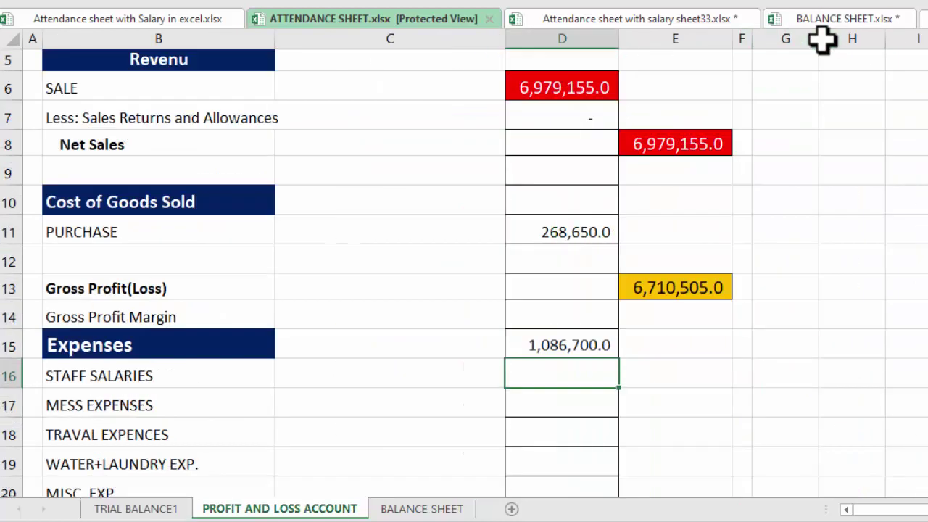
left_click(584, 346)
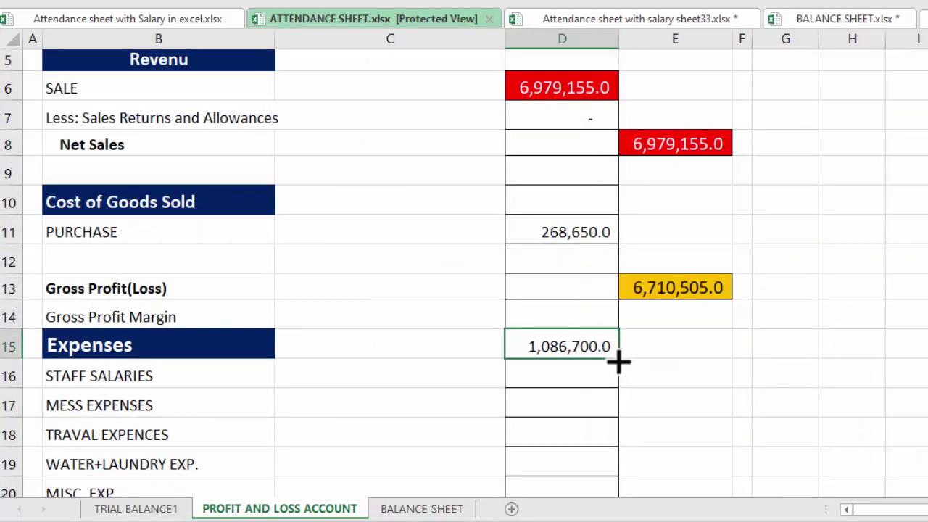
Step: Copy the SUMIF down the expense rows and check INCOME TAX EXPENSES 3% against the trial balance
mouse_move(616, 386)
left_mouse_down()
mouse_move(564, 379)
mouse_move(563, 338)
left_mouse_up()
scroll(534, 372, "up", 4)
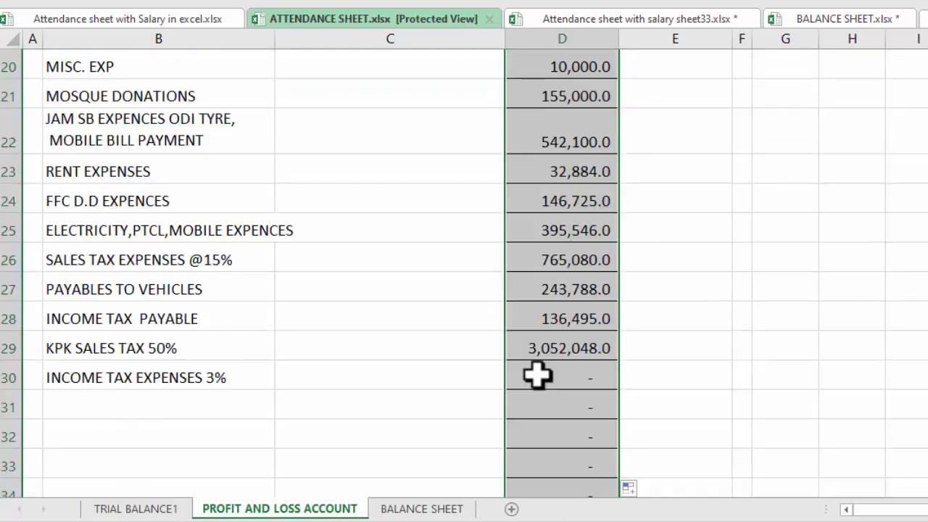
left_click(536, 374)
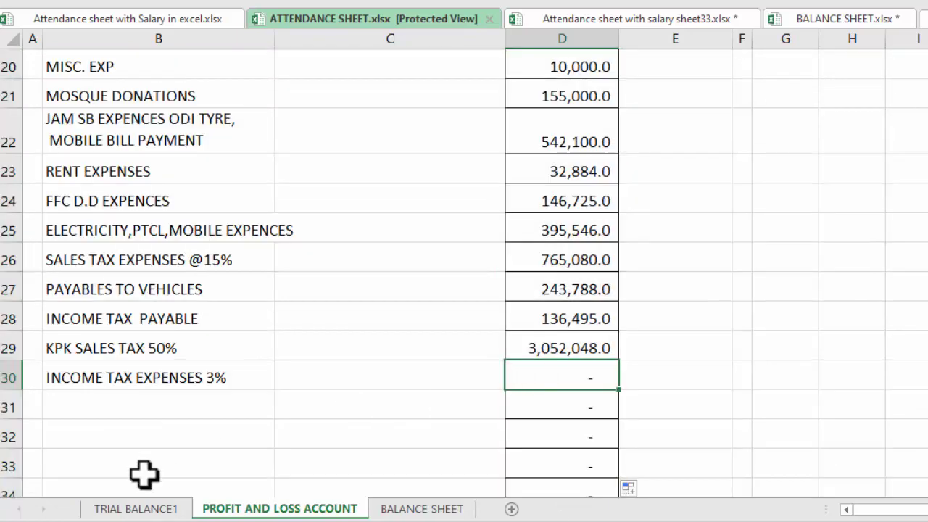
left_click(156, 510)
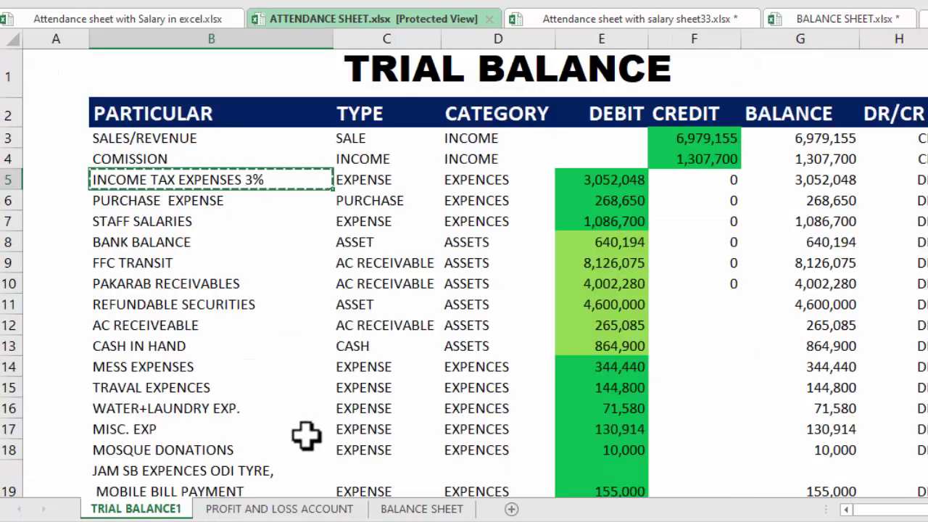
left_click(279, 509)
left_click(149, 380)
key("ctrl+c")
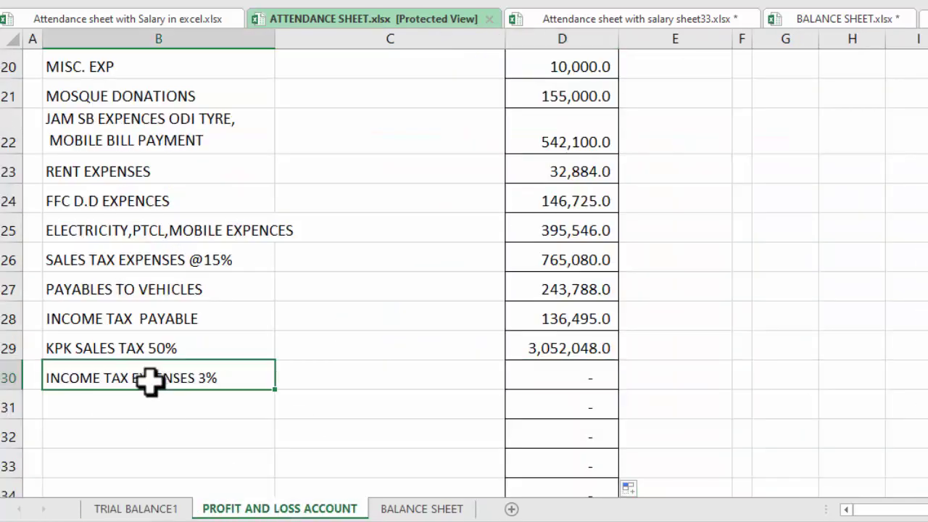
key("ctrl+v")
key("ctrl+Page_Up")
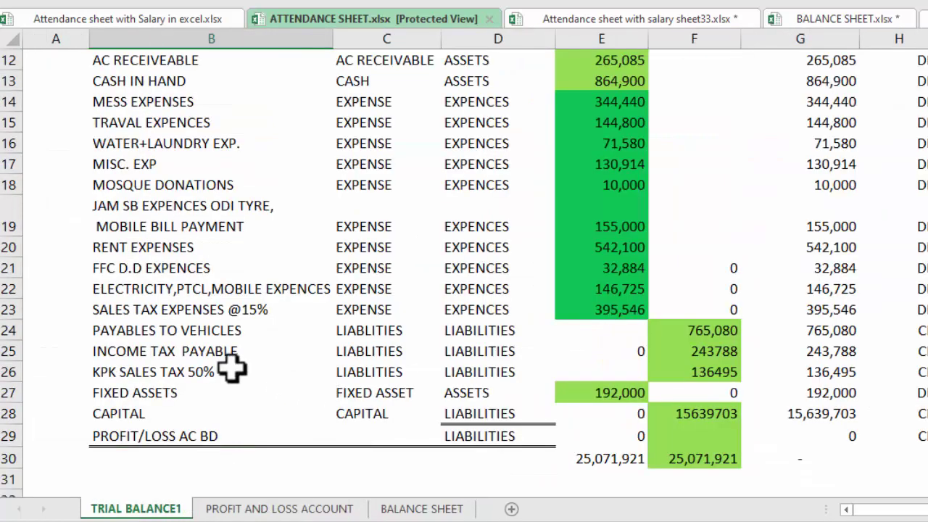
left_click(276, 510)
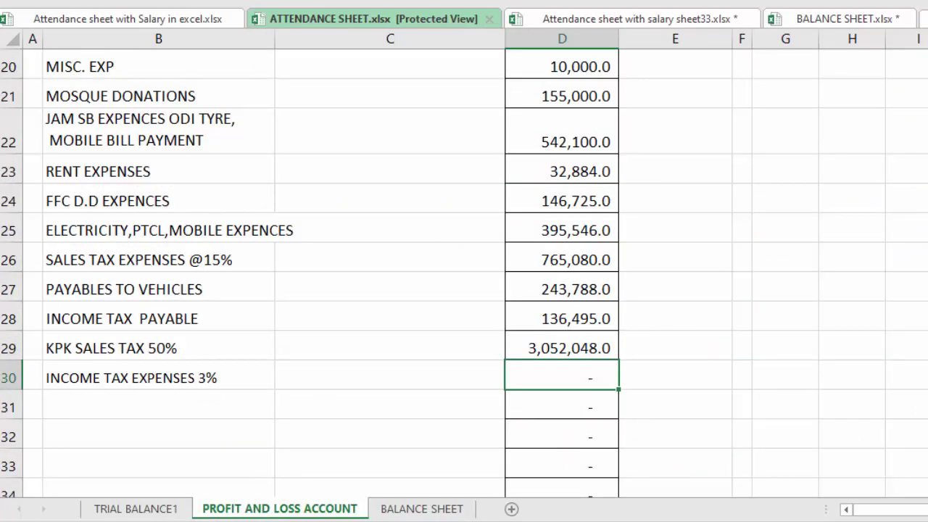
Step: Move the expense amounts D15:D29 down one row to start at D16
scroll(464, 272, "up", 5)
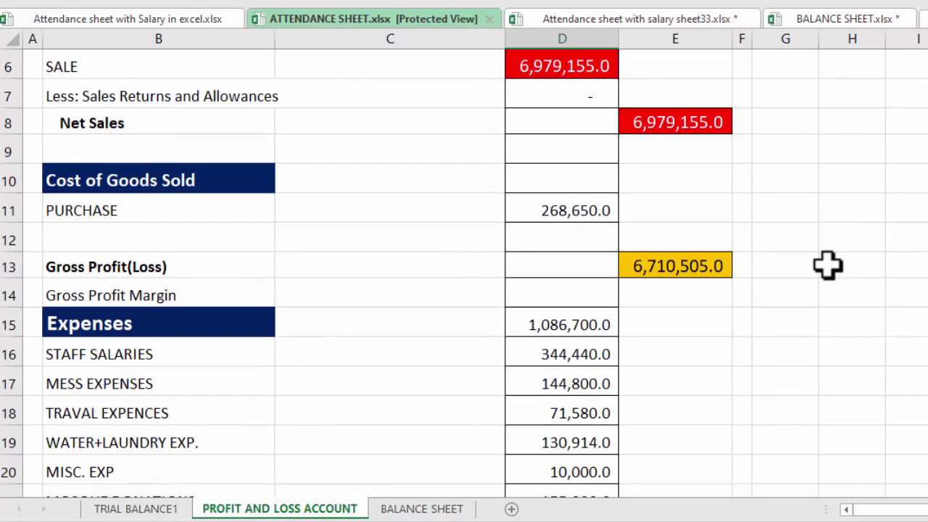
left_click(569, 325)
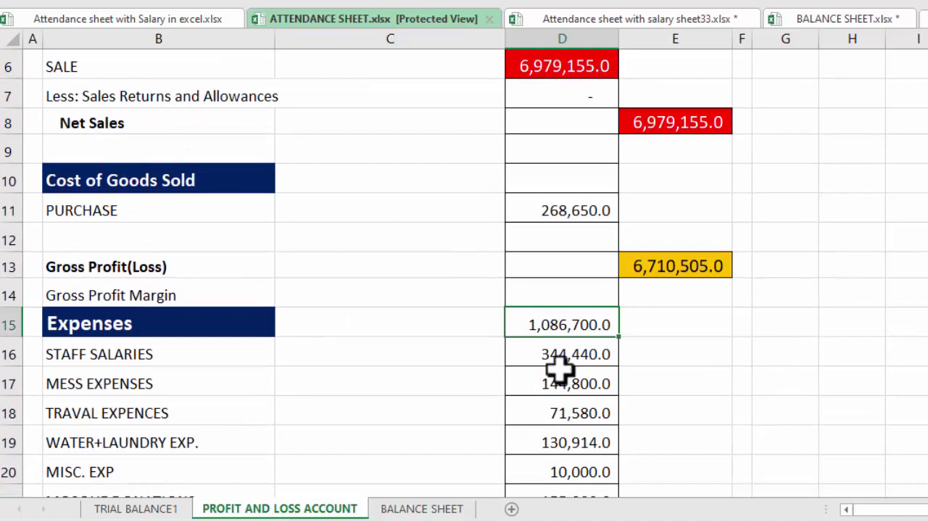
mouse_move(565, 326)
left_mouse_down()
mouse_move(540, 516)
mouse_move(572, 190)
left_mouse_up()
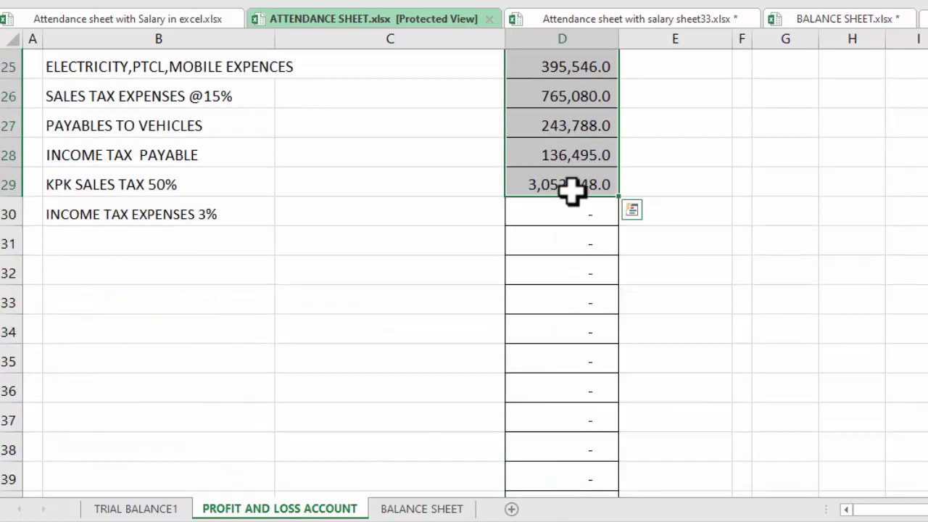
key("ctrl+c")
scroll(572, 190, "up", 6)
left_click(565, 289)
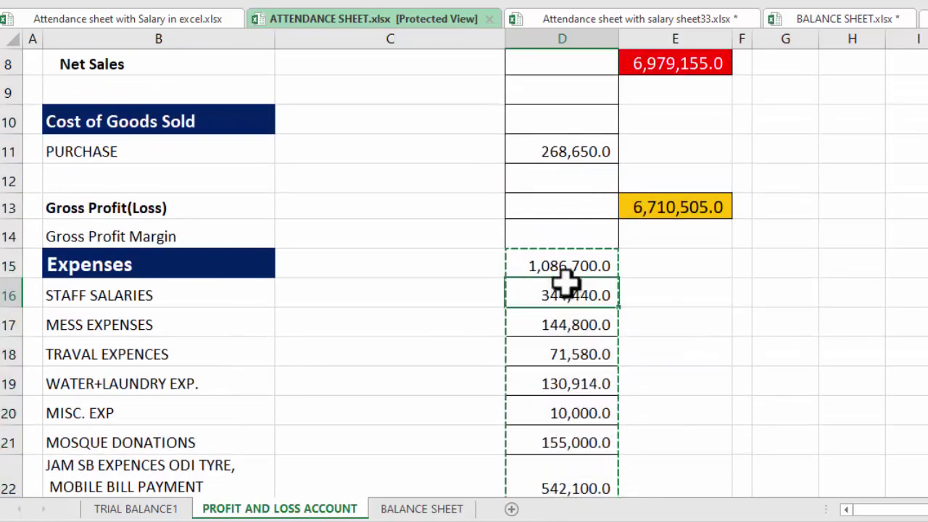
key("ctrl+v")
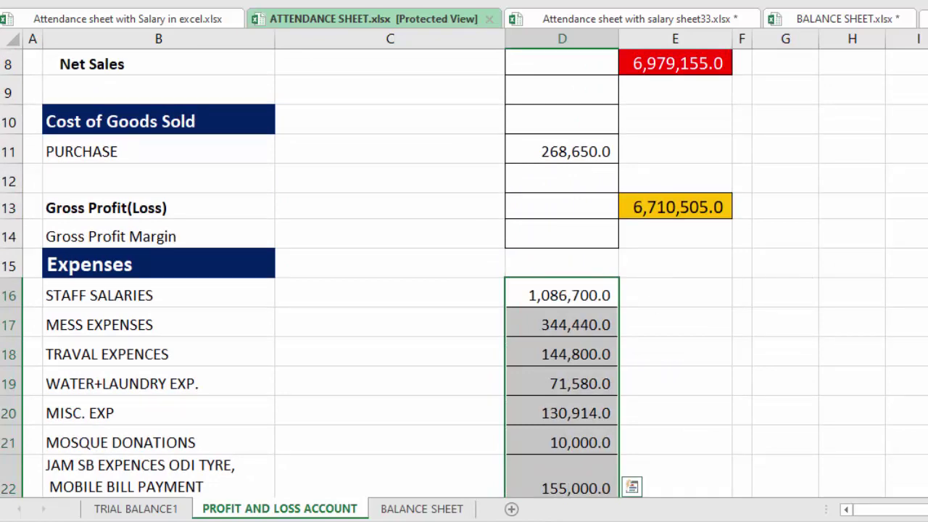
scroll(507, 362, "down", 3)
scroll(507, 363, "down", 2)
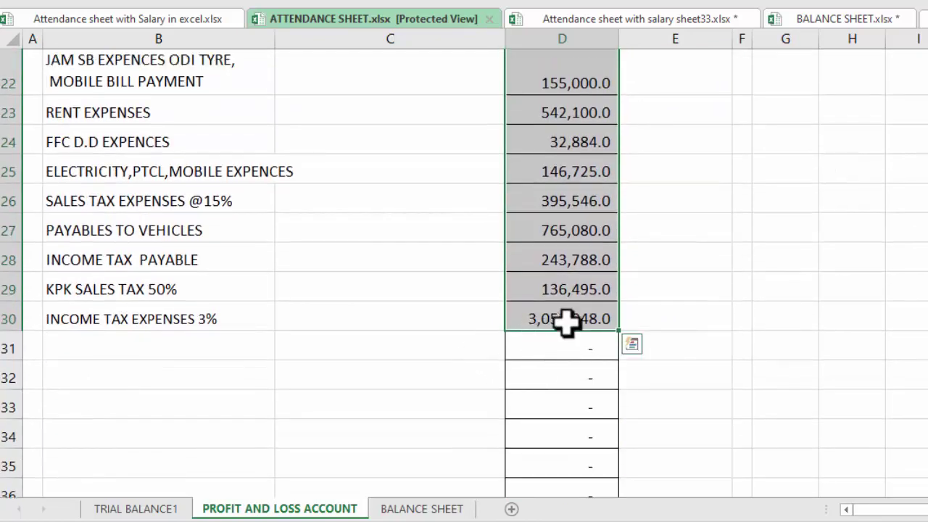
scroll(565, 322, "down", 2)
left_click(668, 185)
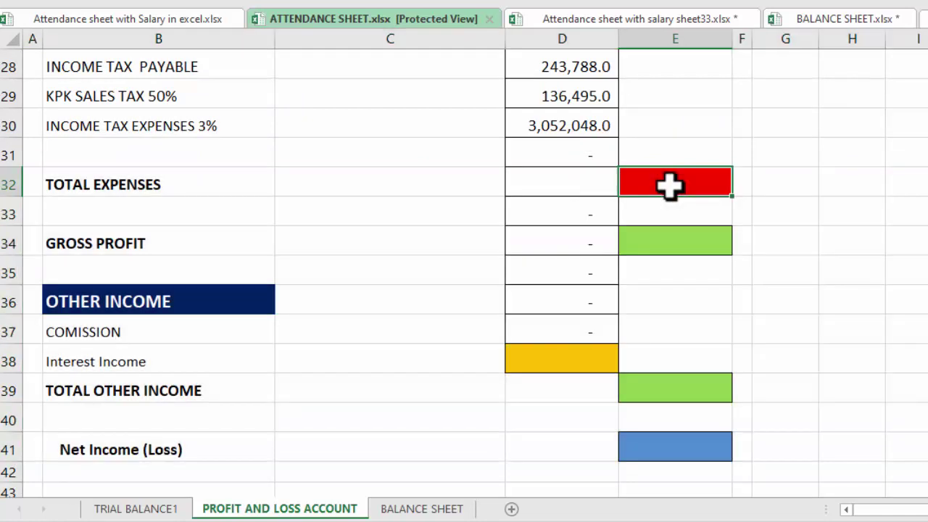
Step: Sum the expense amounts up from D31 into TOTAL EXPENSES, giving 7,258,100.0
type("=SUM(D31)")
key("Left")
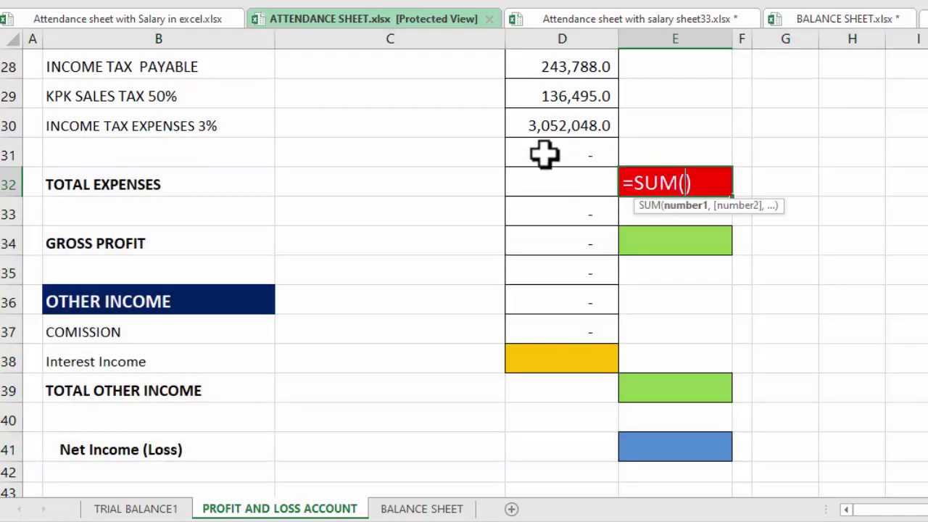
left_click(543, 153)
left_click_drag(544, 153, 543, 34)
key("Return")
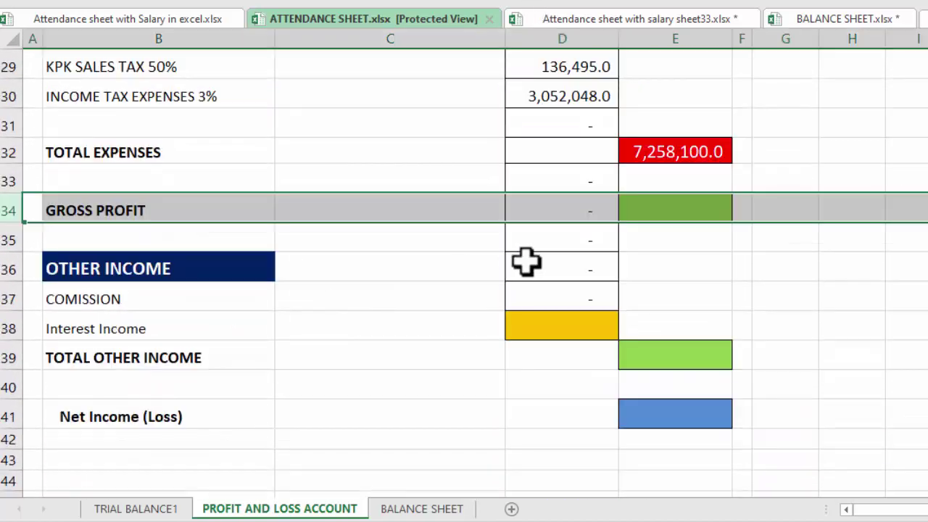
Step: Check the TRIAL BALANCE1 sheet and make a first attempt at the COMISSION formula
left_click(124, 507)
scroll(602, 161, "up", 4)
scroll(555, 251, "down", 6)
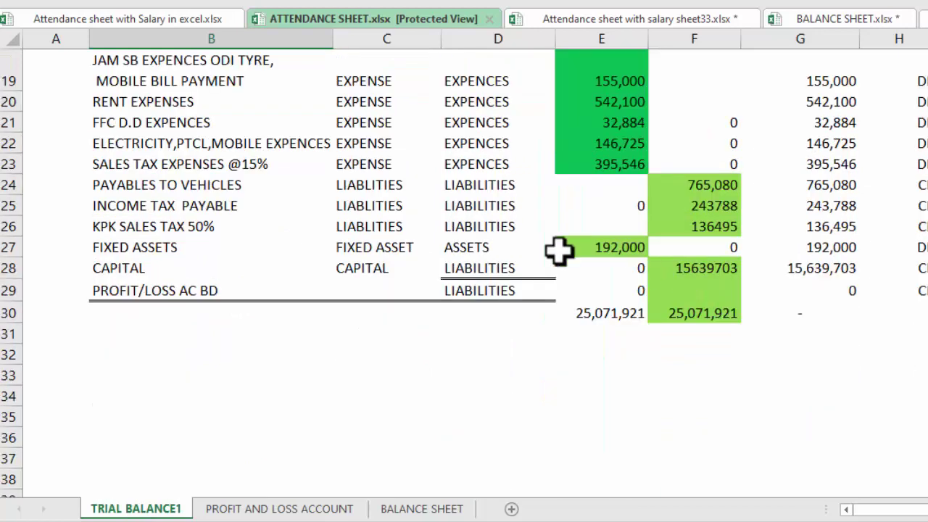
left_click(319, 508)
key("Return")
type("=")
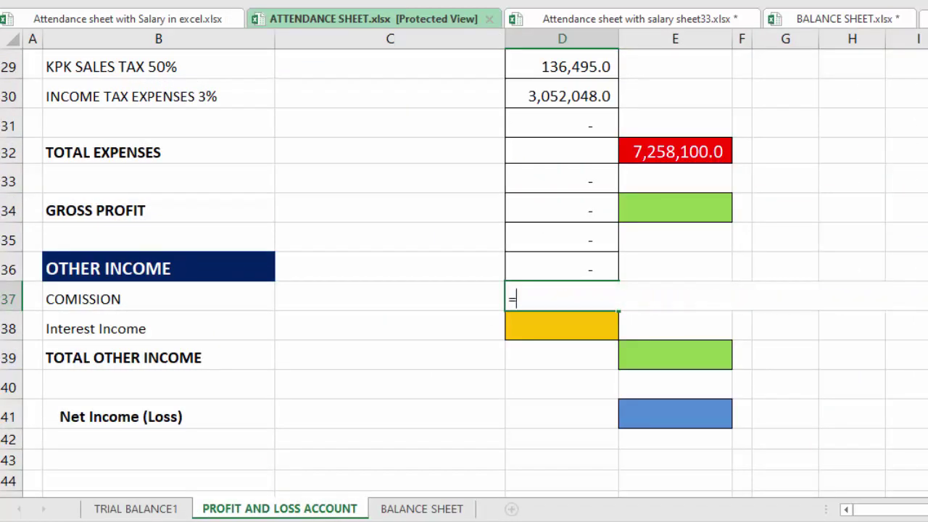
Step: Fill COMISSION with a SUMIF on TRIAL BALANCE1 column B and balance column G, giving 1,307,700.0
type("sumif(")
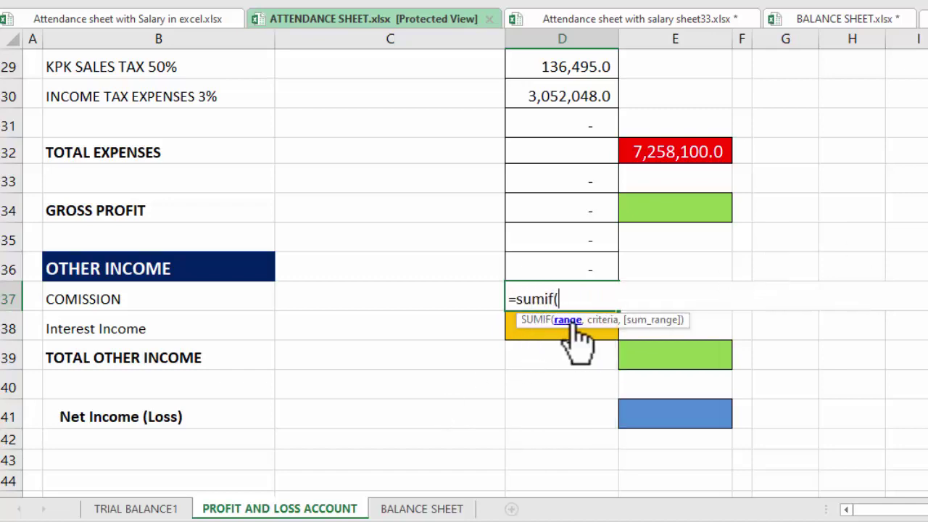
left_click(135, 509)
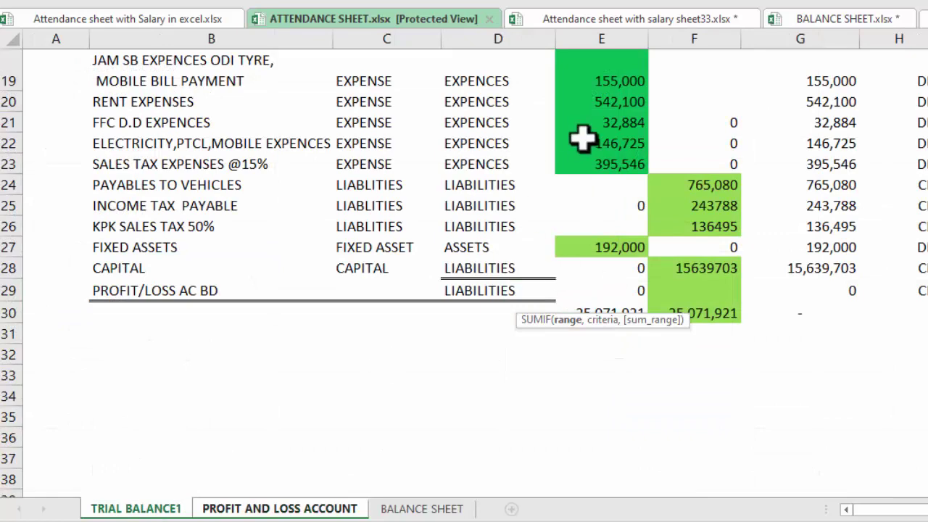
scroll(464, 275, "up", 5)
scroll(463, 275, "up", 1)
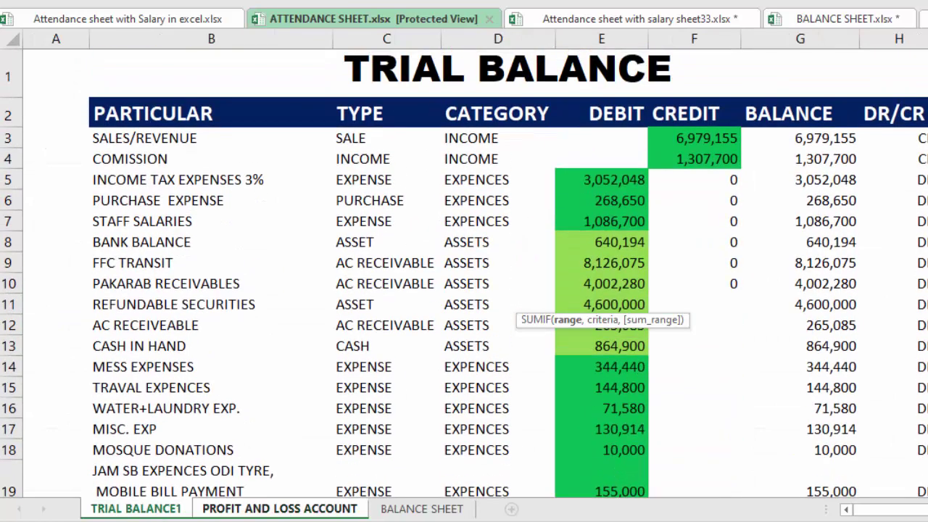
left_click(209, 42)
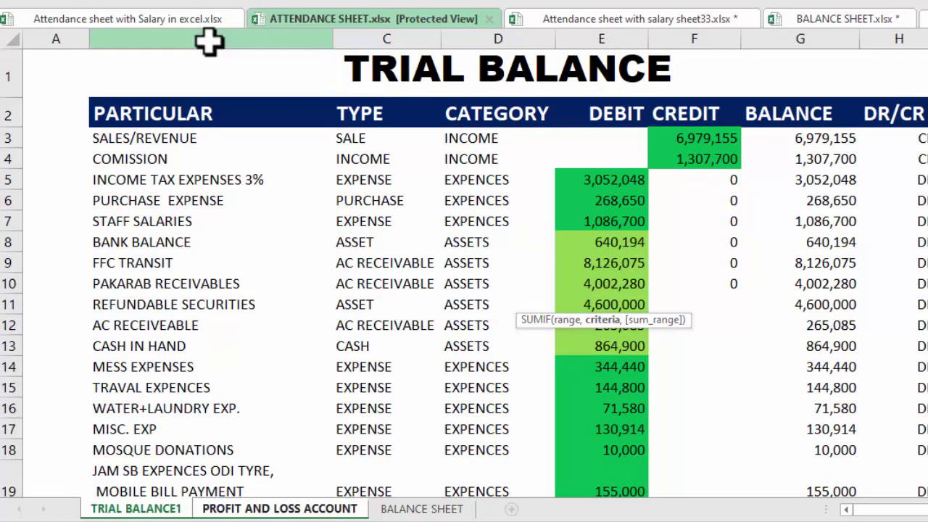
type(",")
left_click(285, 508)
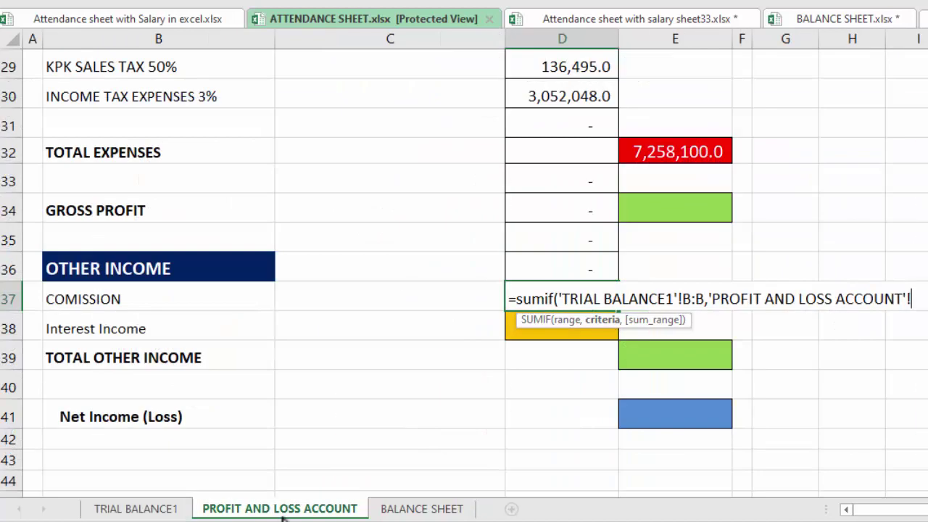
left_click(114, 297)
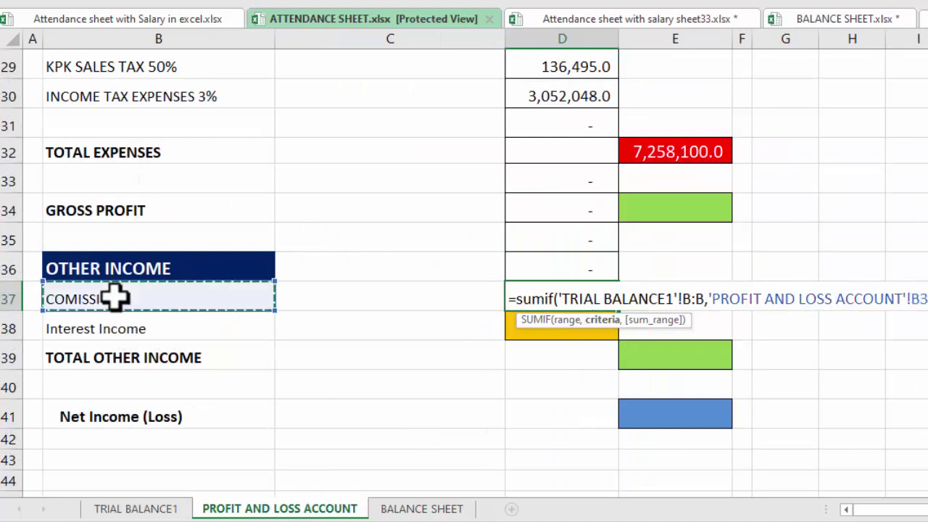
type(",")
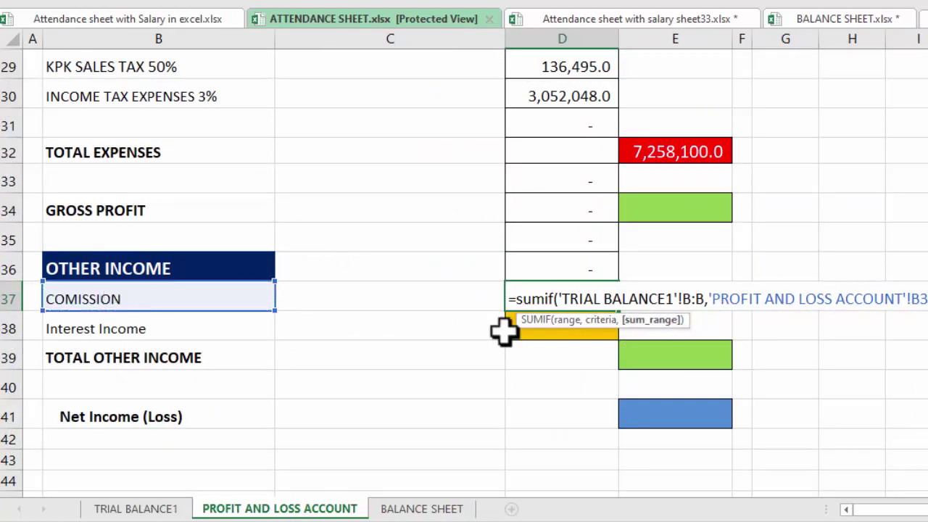
left_click(149, 504)
left_click(806, 36)
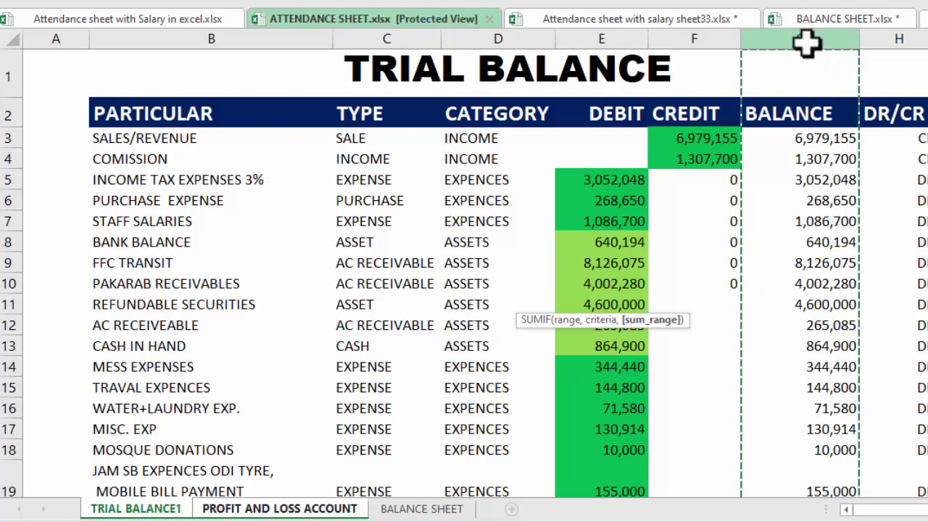
key("Return")
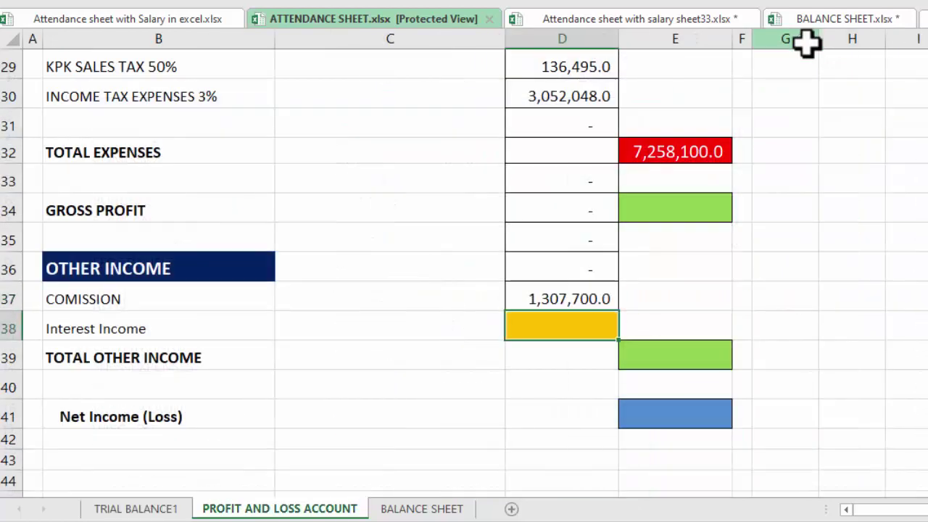
left_click(658, 348)
Step: Set TOTAL OTHER INCOME in E39 to =D37, showing 1,307,700.0
type("=")
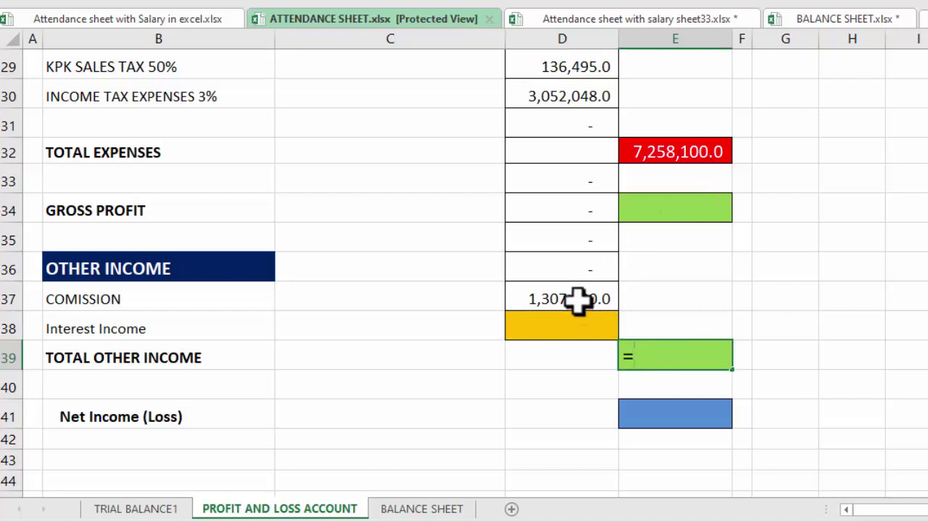
left_click(577, 298)
key("Return")
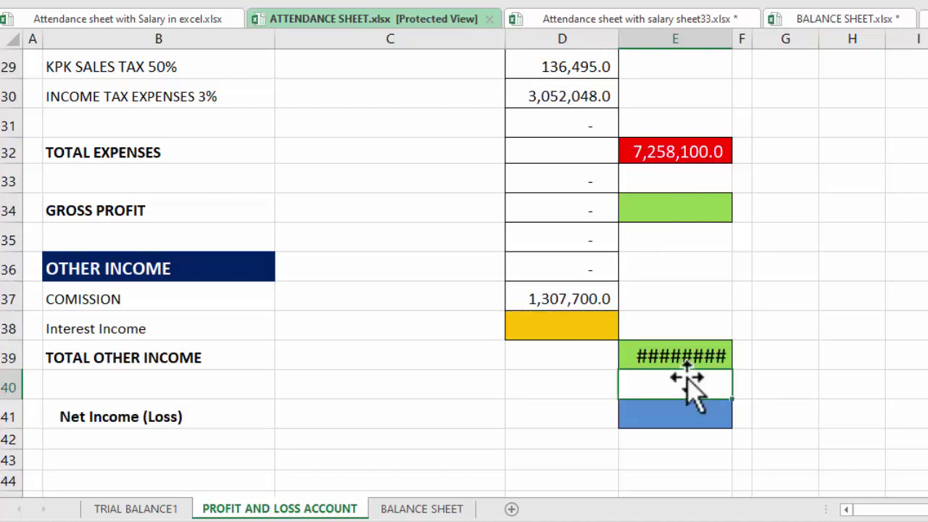
Step: Enter Net Income (Loss) in E41 as =E13-E32+E39, accepting Excel's suggested correction
left_click(674, 410)
type("=")
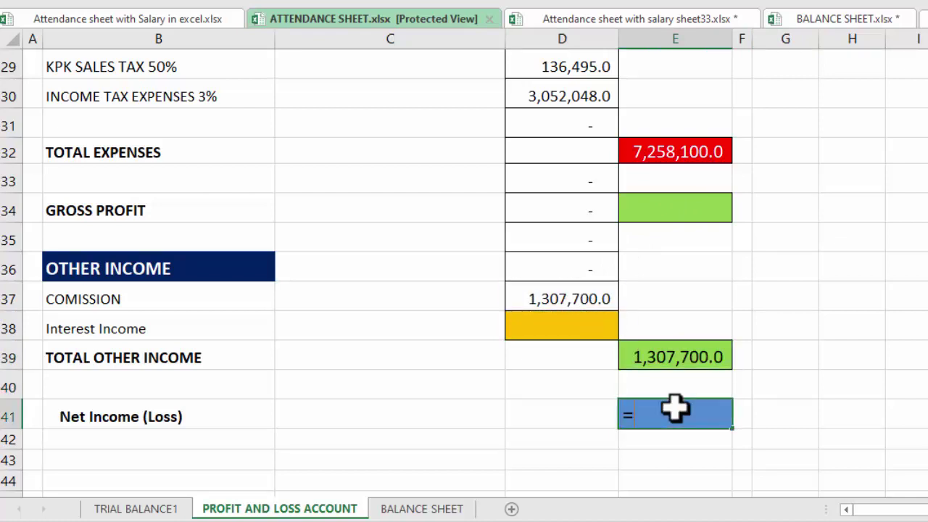
scroll(674, 409, "up", 9)
left_click(656, 390)
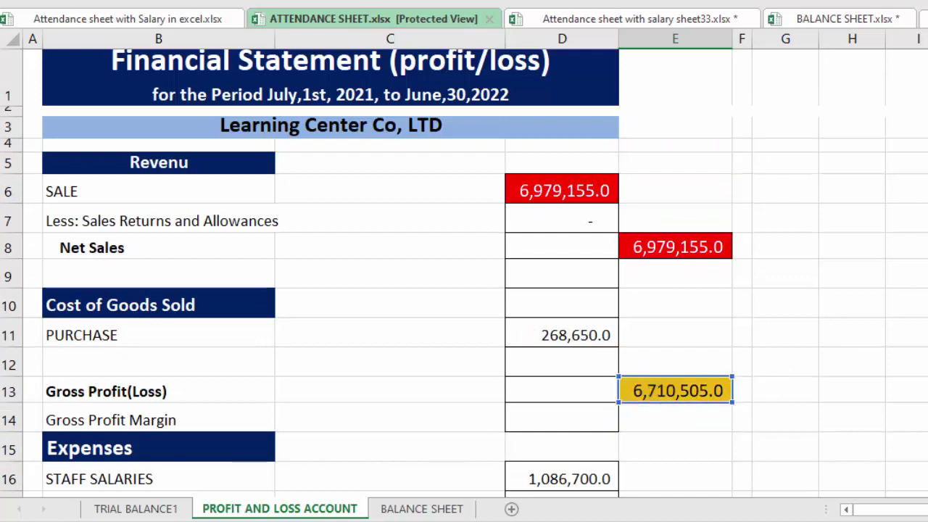
scroll(688, 301, "down", 8)
left_click(688, 301)
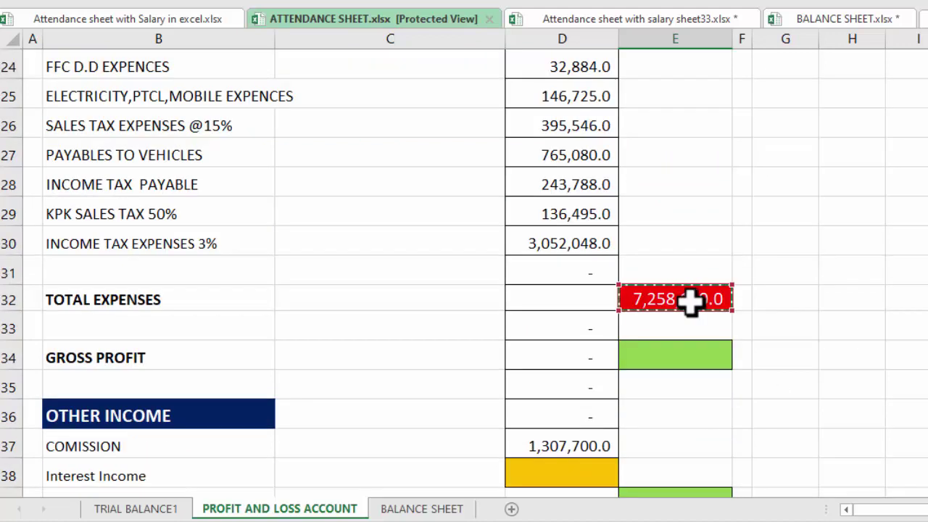
scroll(690, 303, "down", 3)
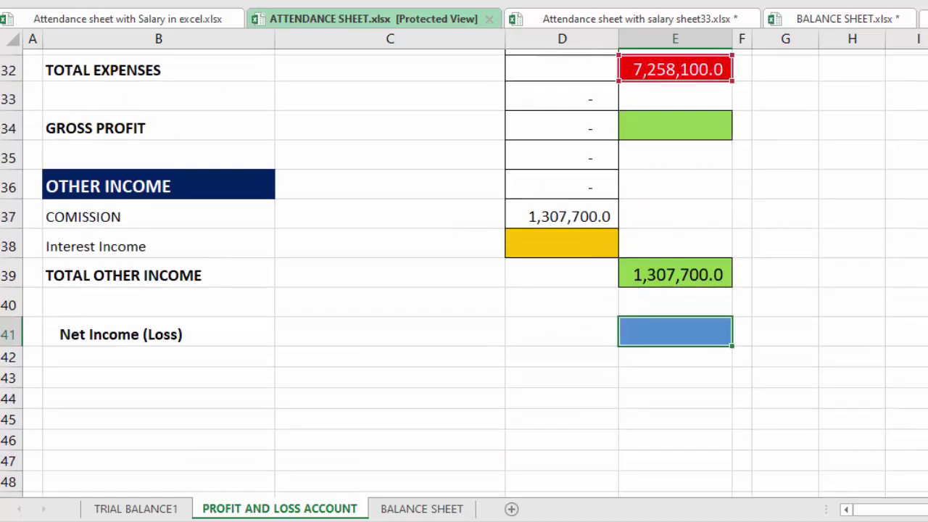
type("=E13-E32+")
left_click(688, 274)
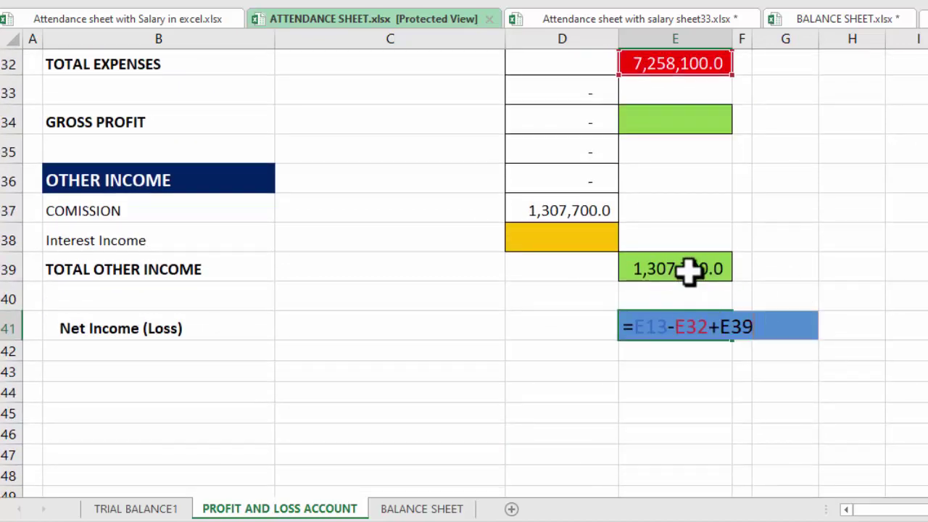
type(")")
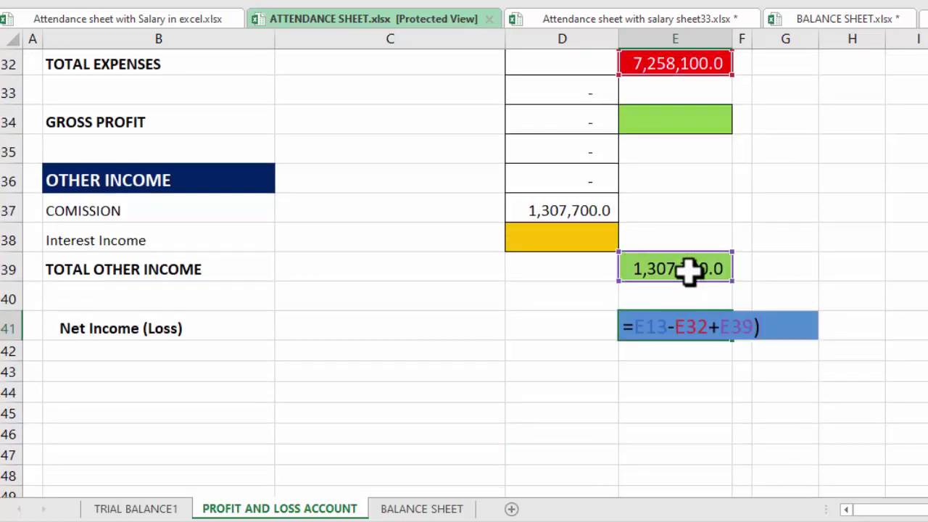
key("Return")
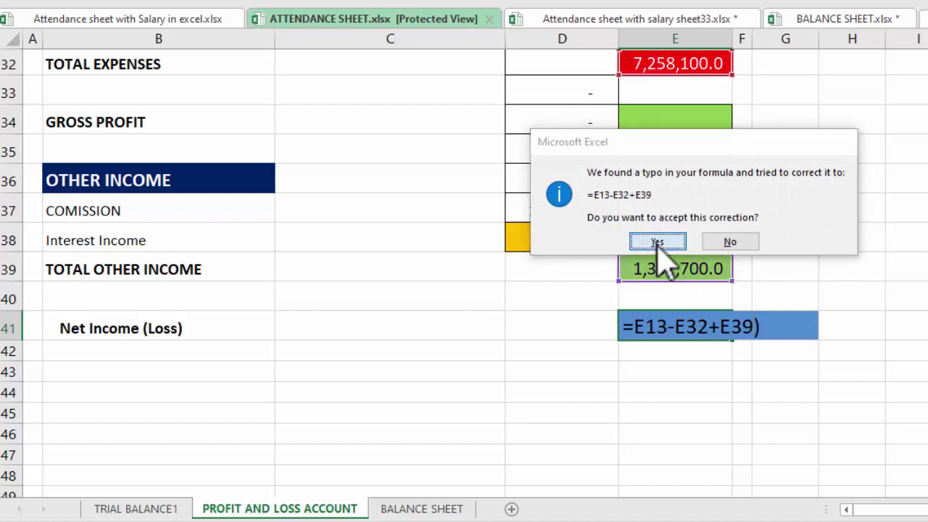
left_click(656, 242)
scroll(657, 253, "up", 7)
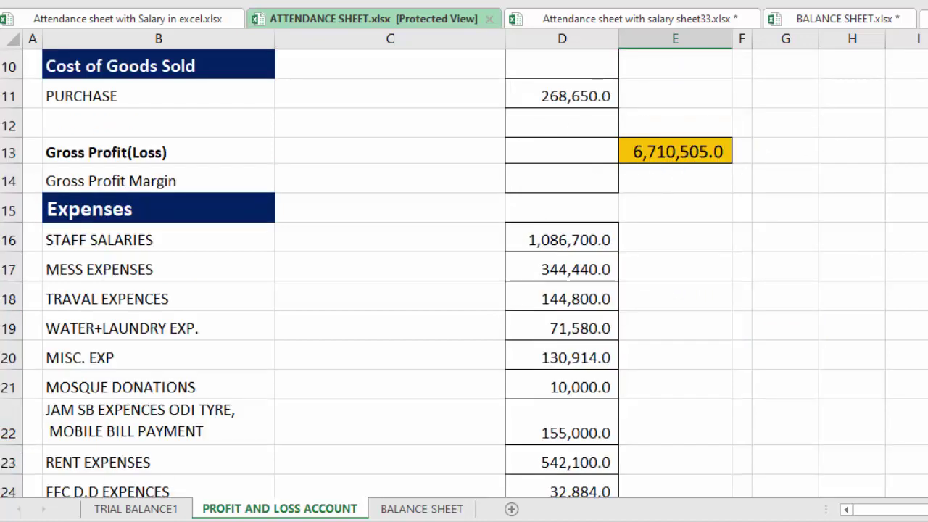
Step: In column J, link gross profit from E13, add commission 1,307,700.0, and total them to 8,018,205.0
scroll(464, 273, "down", 1)
scroll(463, 273, "up", 1)
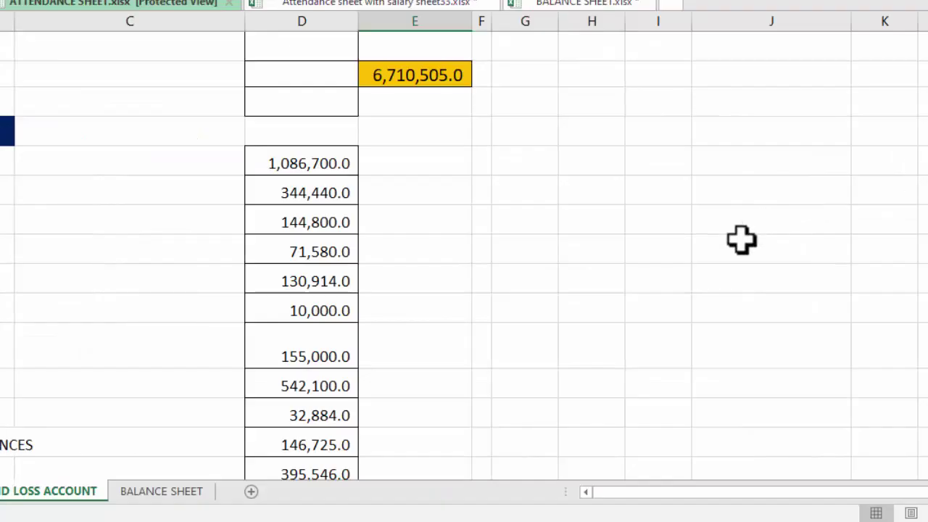
left_click(740, 240)
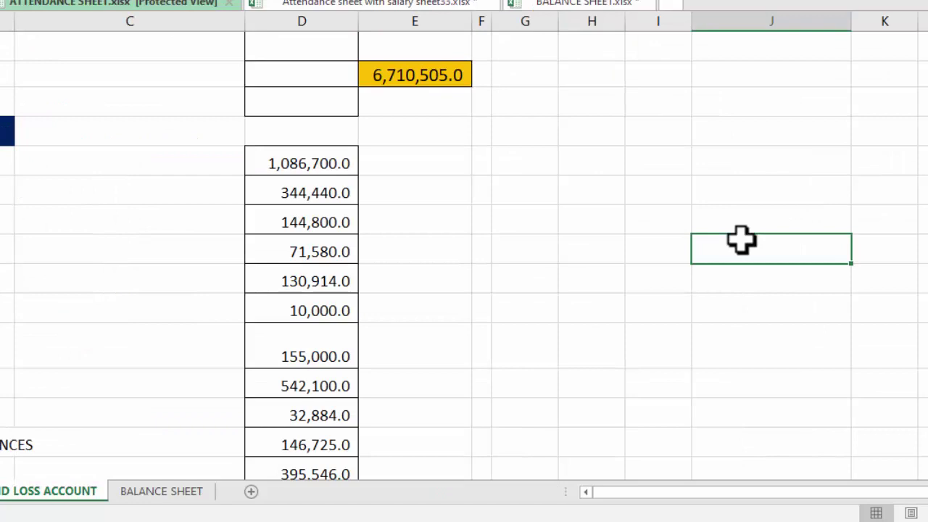
type("=")
left_click(379, 73)
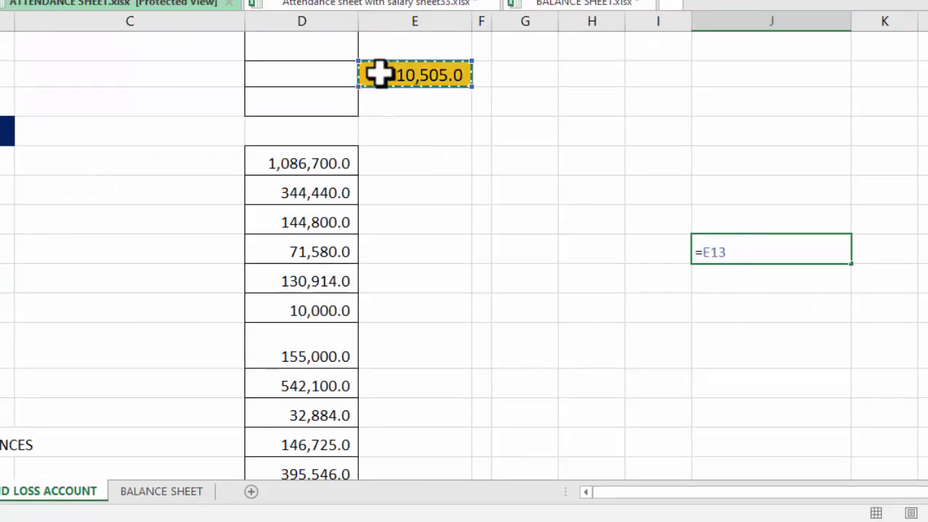
key("Return")
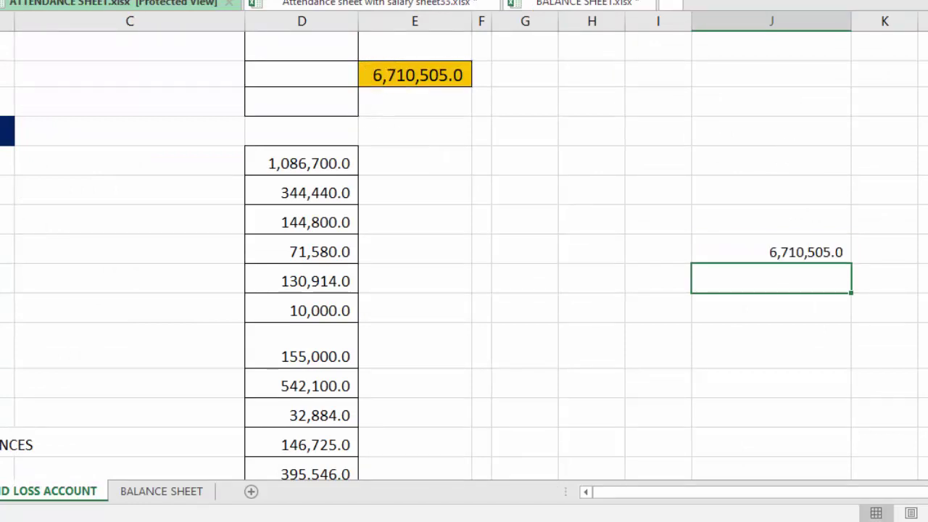
scroll(743, 338, "down", 2)
scroll(743, 338, "down", 2)
scroll(744, 337, "up", 1)
scroll(744, 337, "up", 4)
type("=")
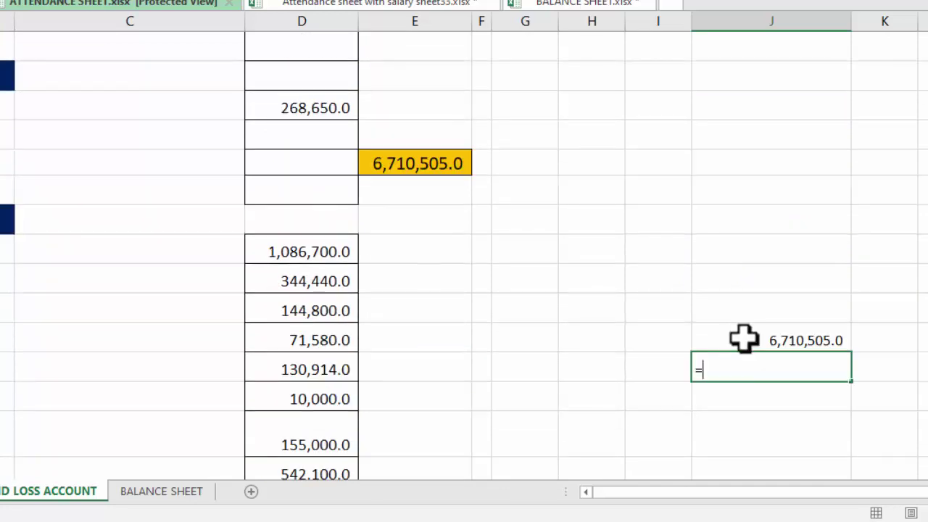
key("Return")
key("alt+equal")
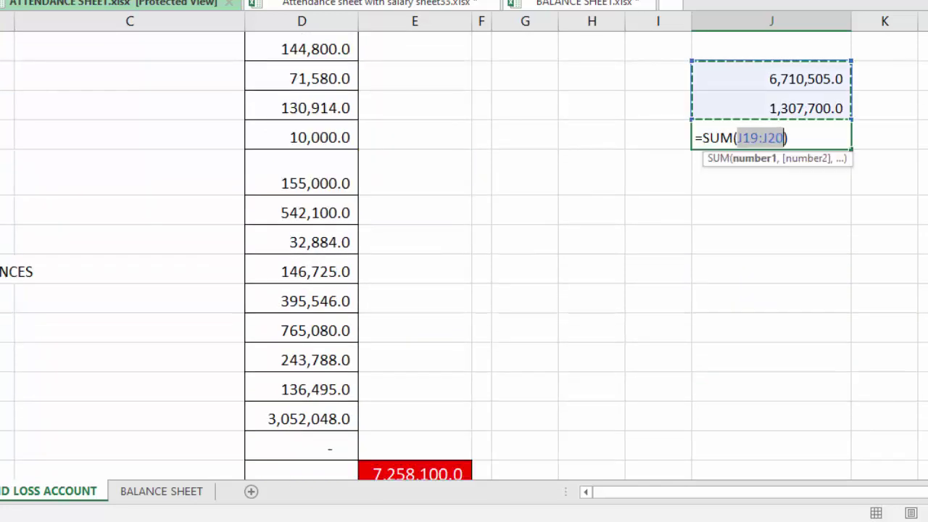
key("Return")
Step: Label the total 'gross prof', add an 'expenses' label linked to the 7,258,100.0 total
left_click(664, 135)
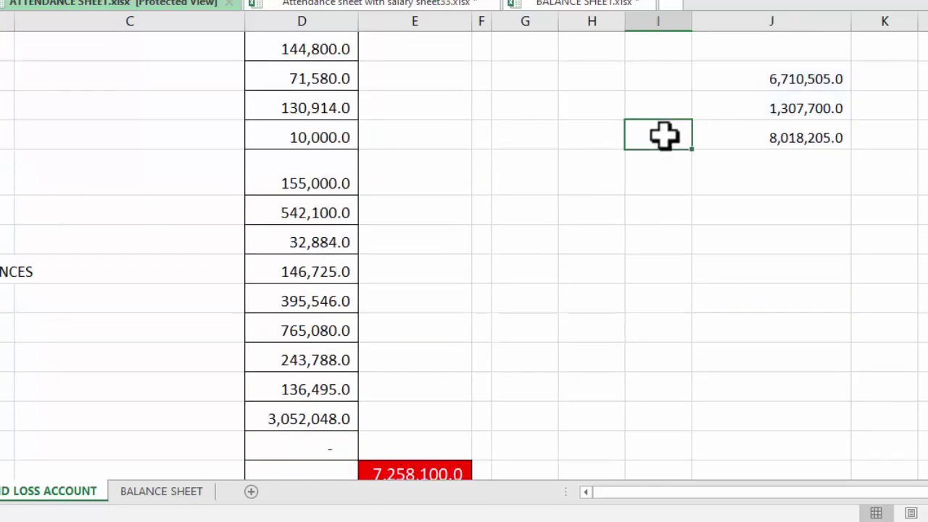
type("gro")
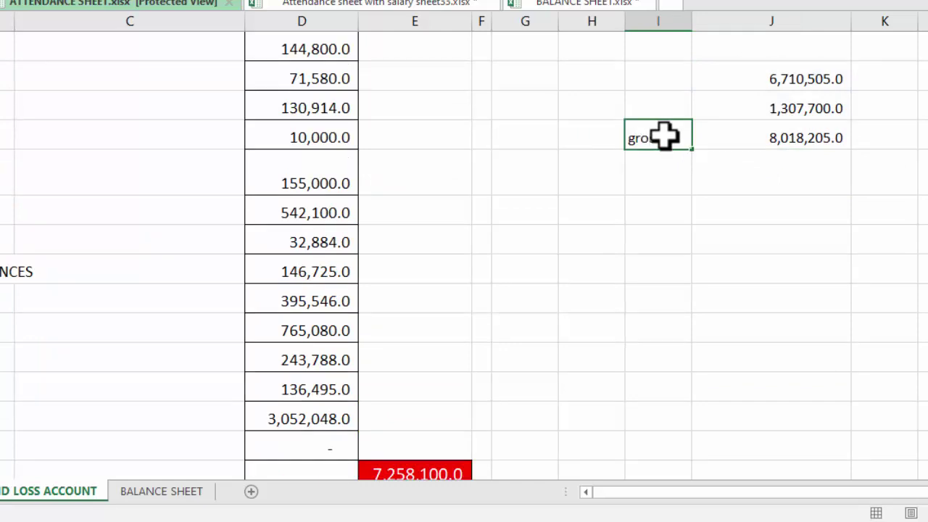
type("ss prof")
key("Return")
type("xpenses")
left_click(792, 163)
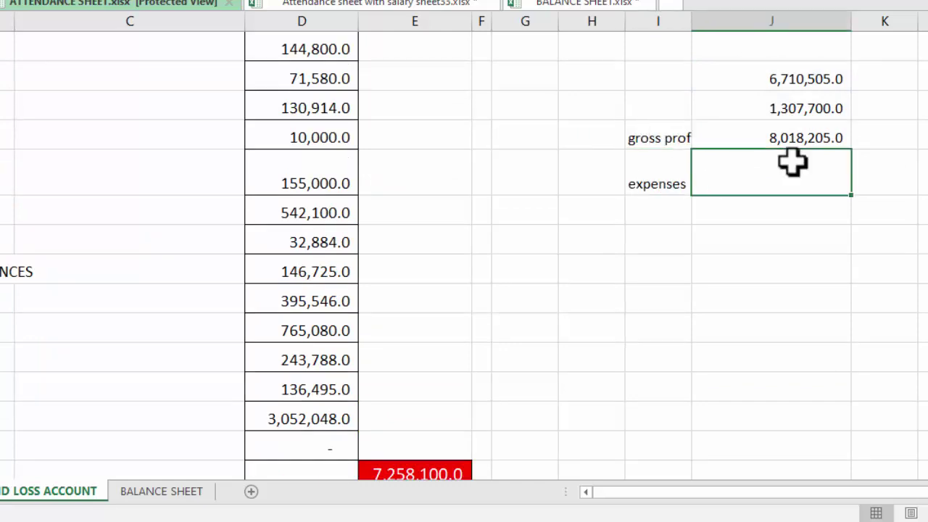
type("=")
scroll(421, 360, "down", 4)
left_click(420, 360)
key("Return")
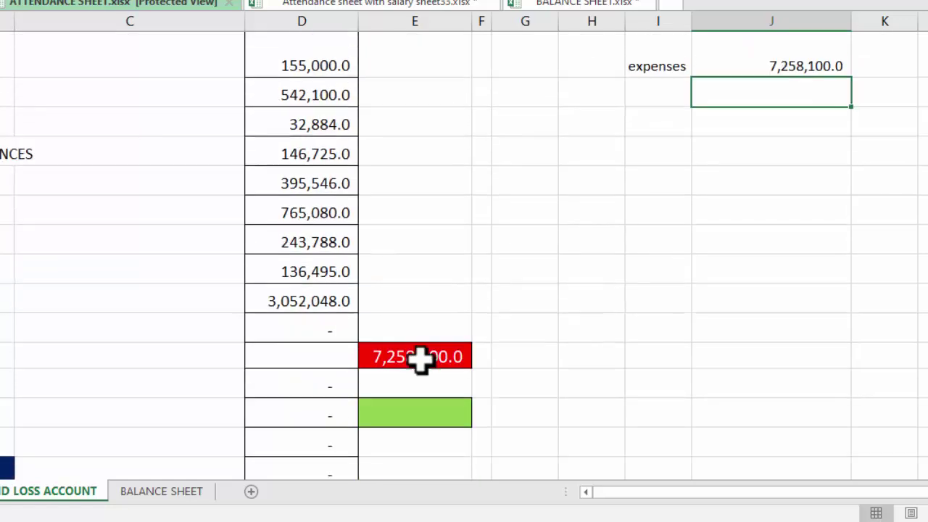
Step: Add a 'net profit' row computing J21 minus J22, giving 760,105.0
left_click(681, 89)
type("nett")
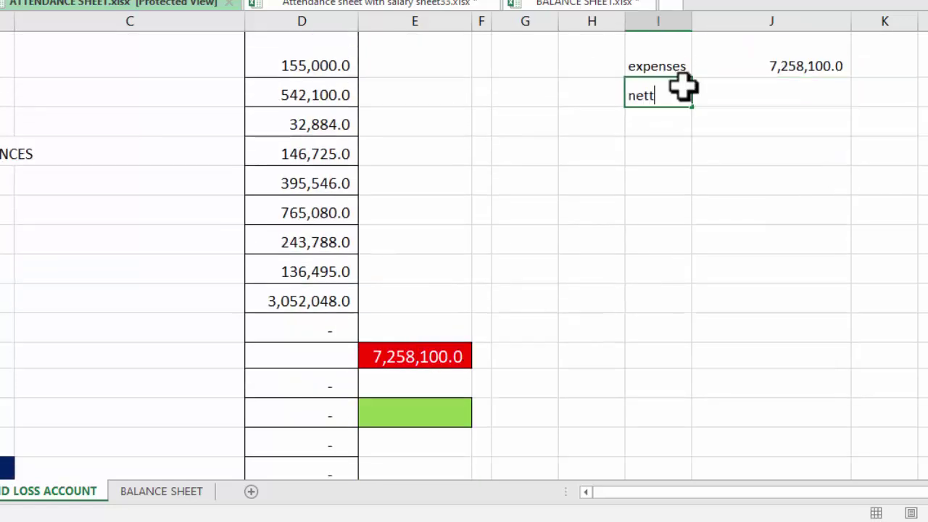
key("BackSpace")
type(" profit")
key("Tab")
type("=")
scroll(796, 218, "up", 2)
left_click(795, 217)
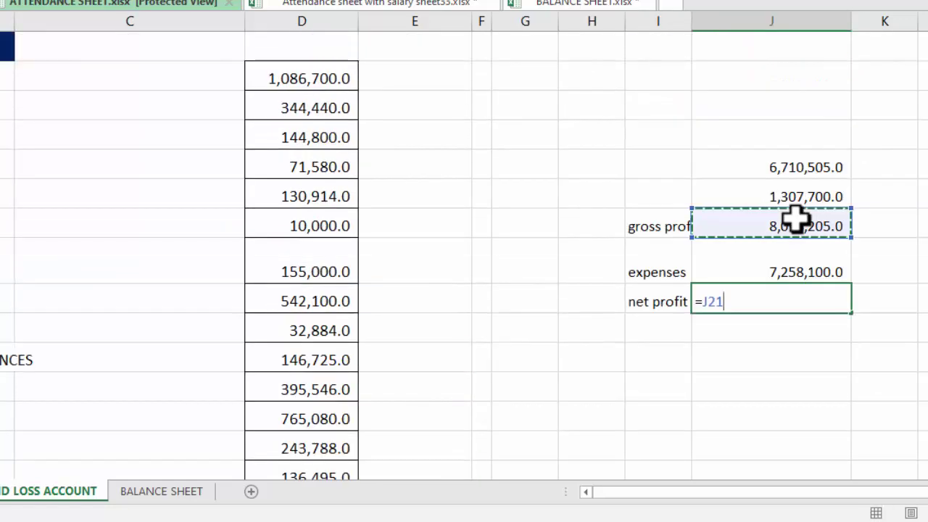
type("=")
left_click(783, 265)
key("Return")
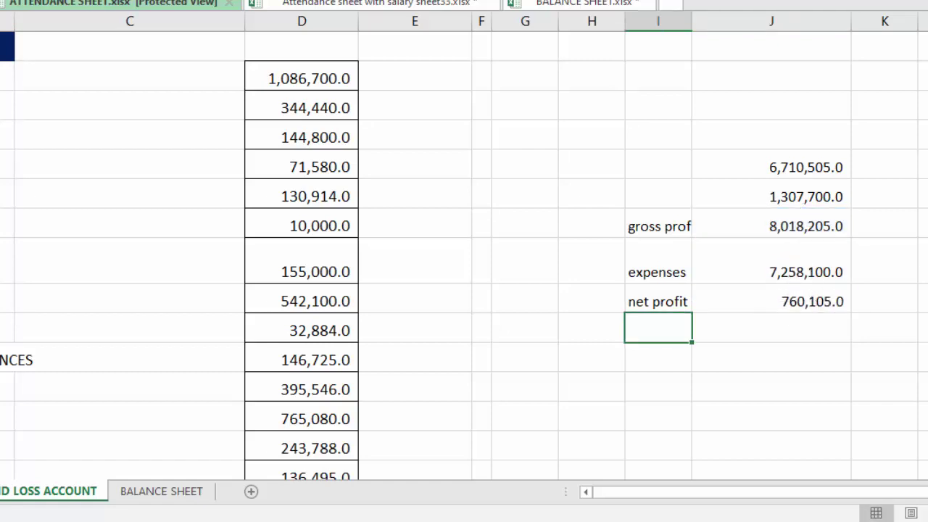
Step: Review the PROFIT AND LOSS ACCOUNT sheet, then move through TRIAL BALANCE1 to the BALANCE SHEET sheet
scroll(464, 254, "down", 2)
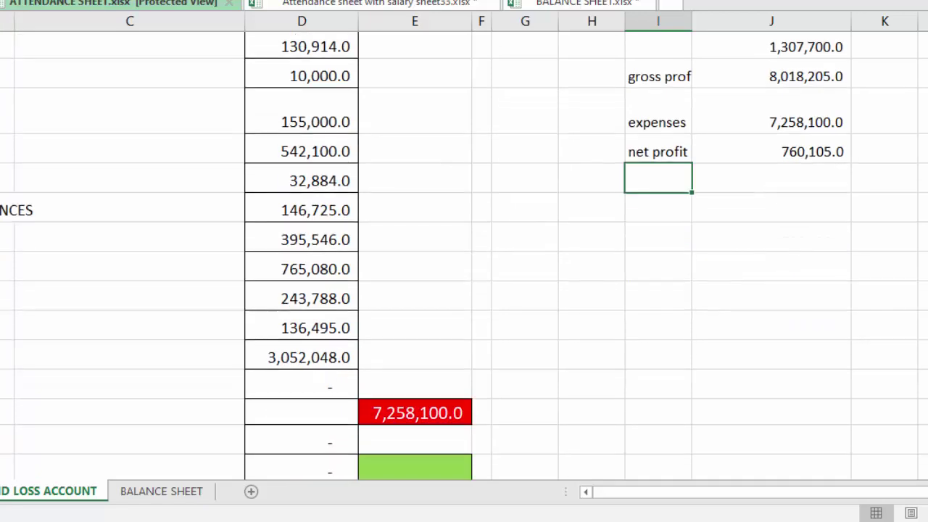
scroll(463, 253, "down", 2)
scroll(464, 253, "down", 3)
scroll(463, 253, "down", 1)
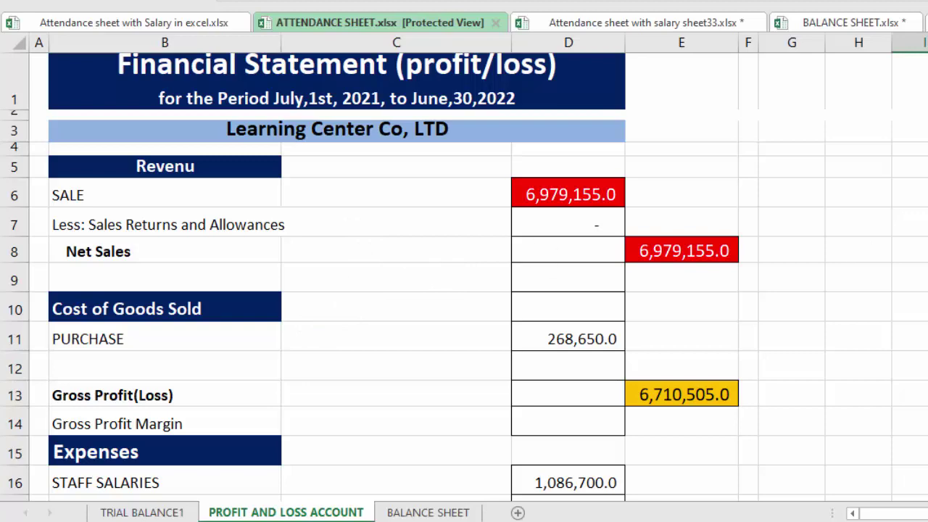
scroll(464, 275, "down", 5)
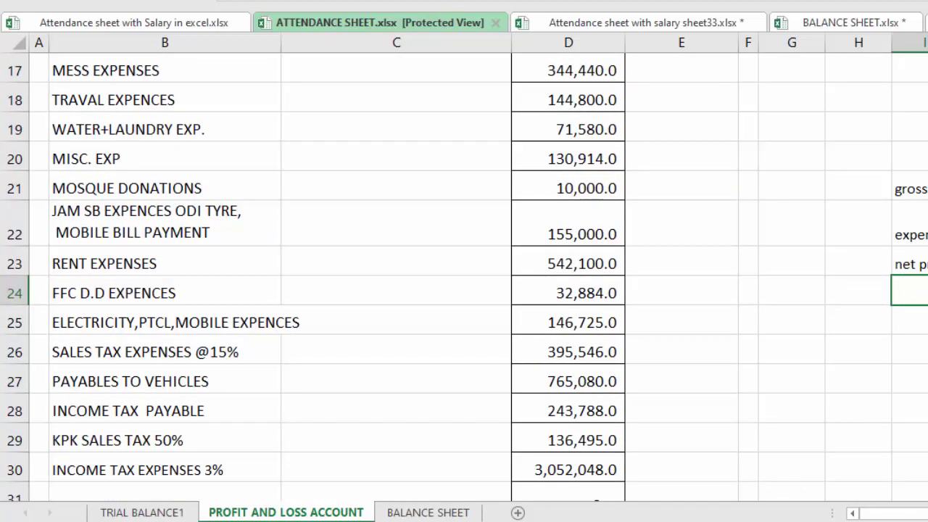
scroll(464, 276, "up", 5)
left_click(165, 511)
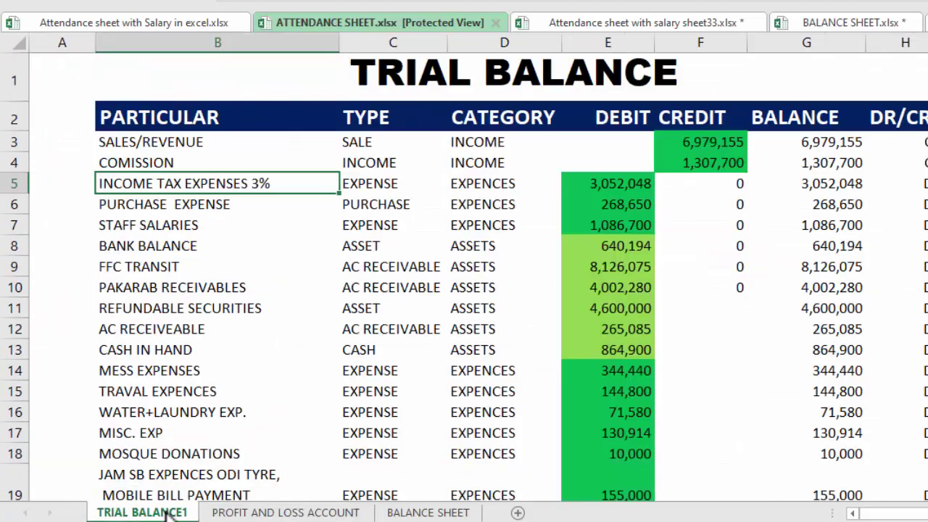
left_click(419, 512)
Step: Start a SUMIF in the BANK BALANCE amount cell using TRIAL BALANCE1 column B as the range
left_click(616, 350)
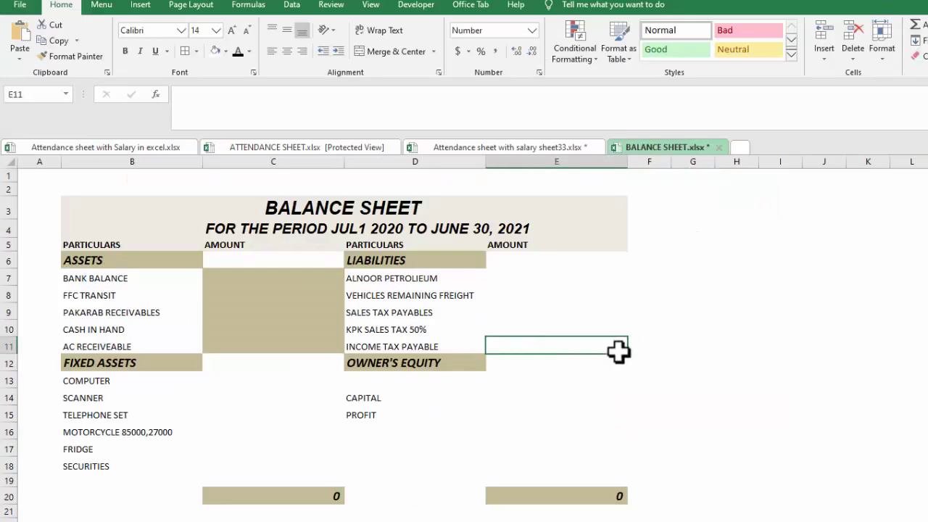
left_click(260, 278)
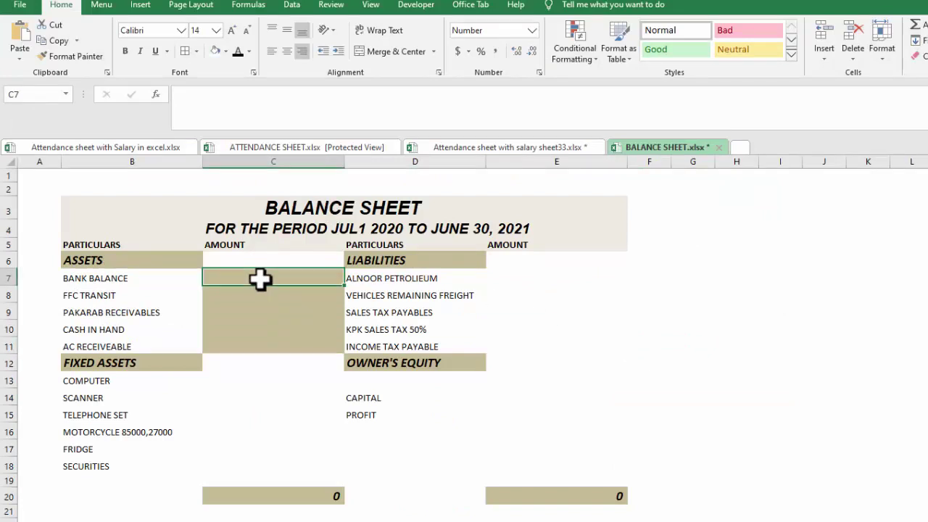
type("=S")
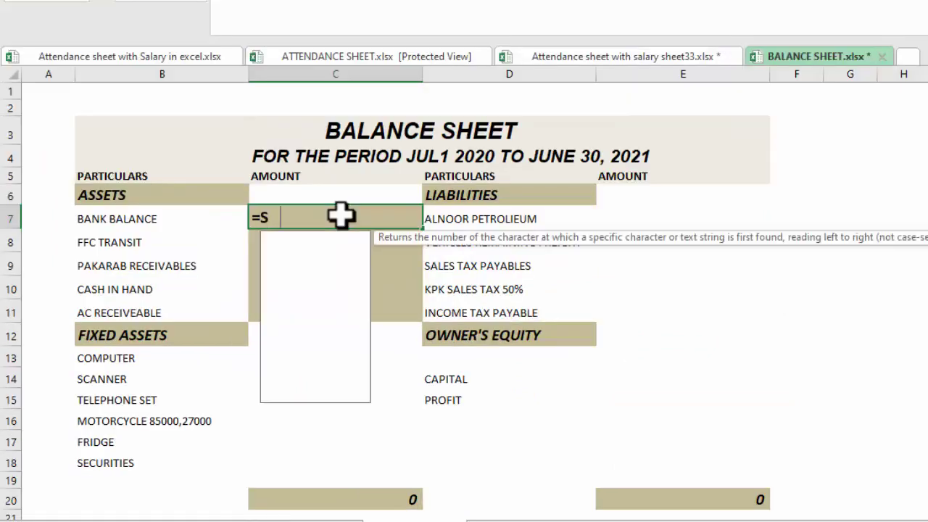
type("UMIF")
double_click(308, 239)
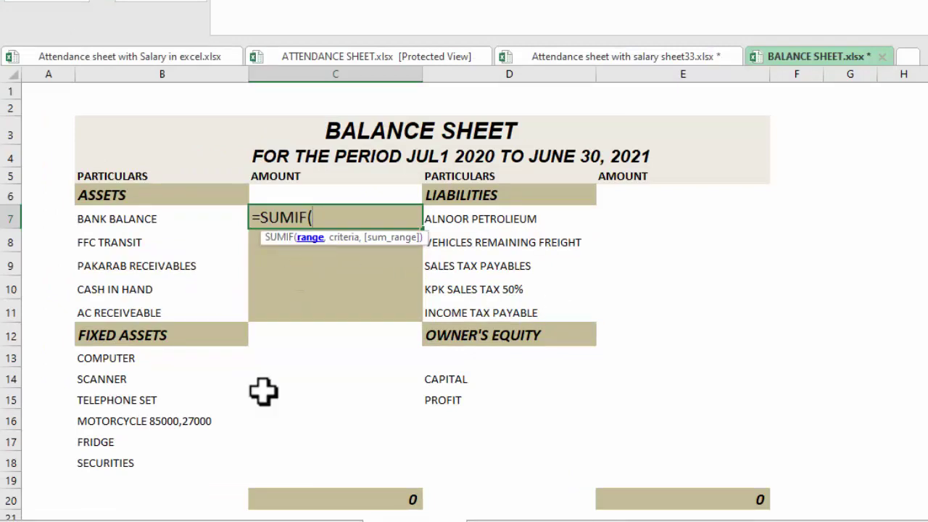
key("ctrl+Page_Down")
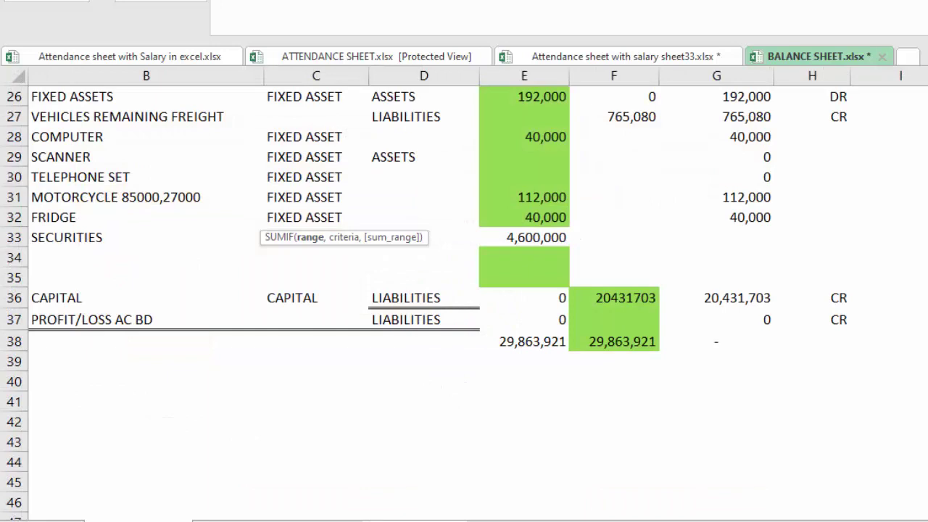
scroll(244, 162, "up", 9)
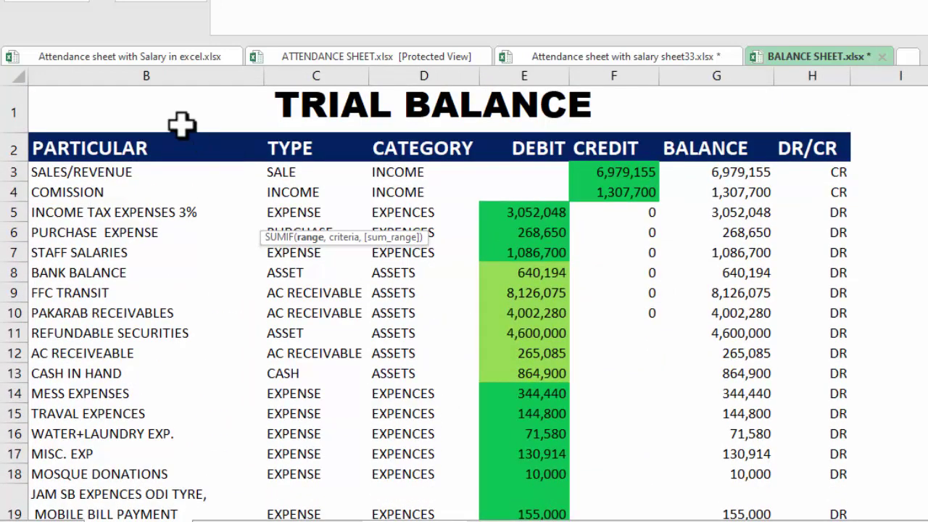
left_click(155, 75)
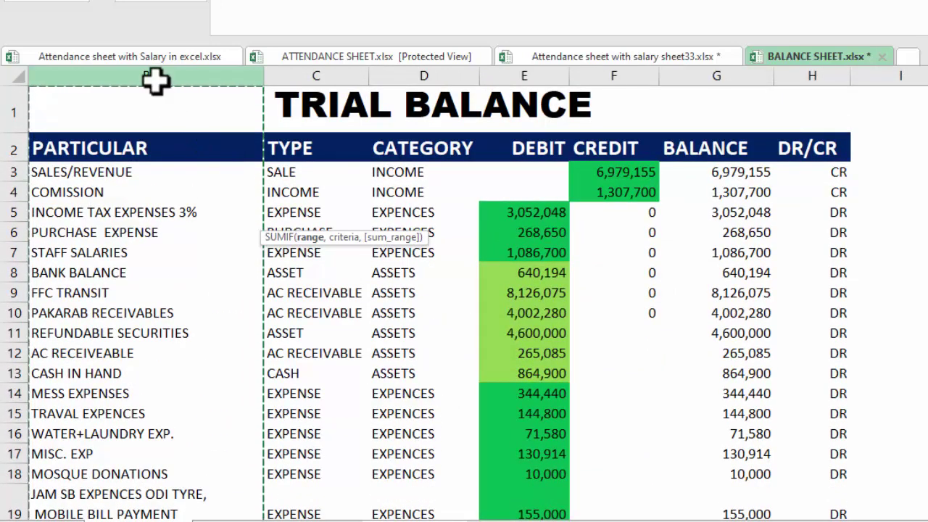
Step: Complete the SUMIF with B7 as criteria and balance column G, giving 640,194
type(",b")
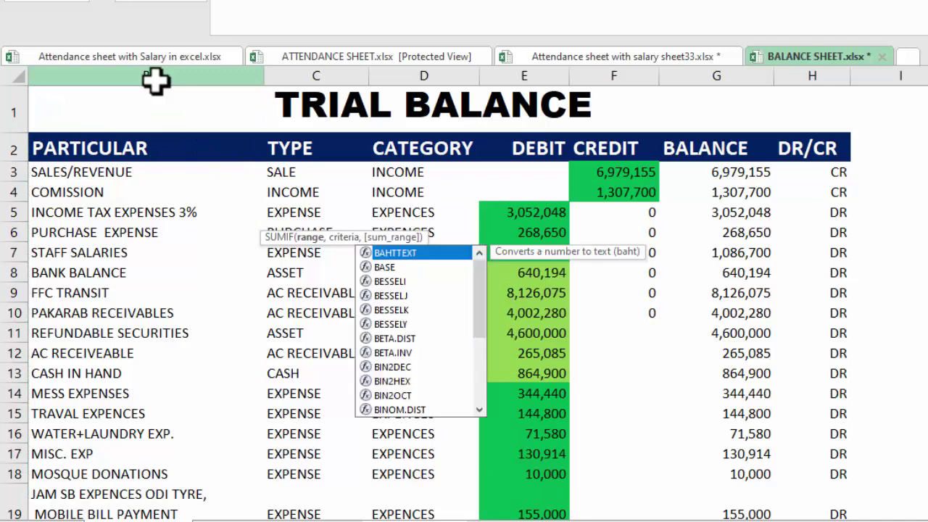
key("BackSpace")
key("BackSpace")
type(",")
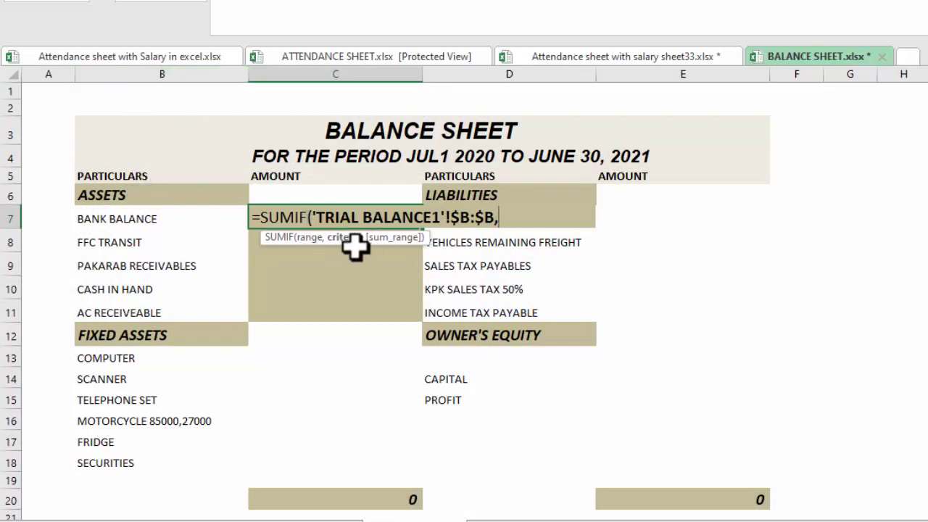
left_click(186, 218)
type(",")
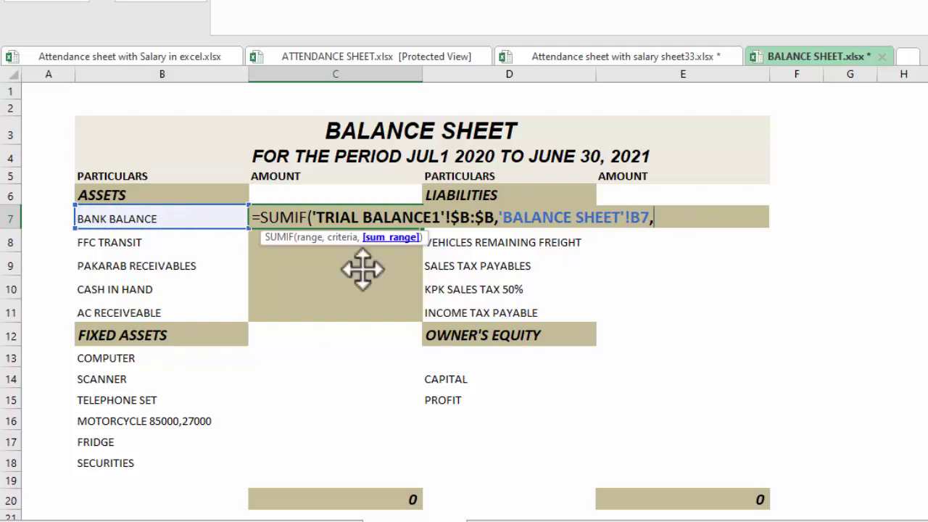
key("ctrl+Page_Up")
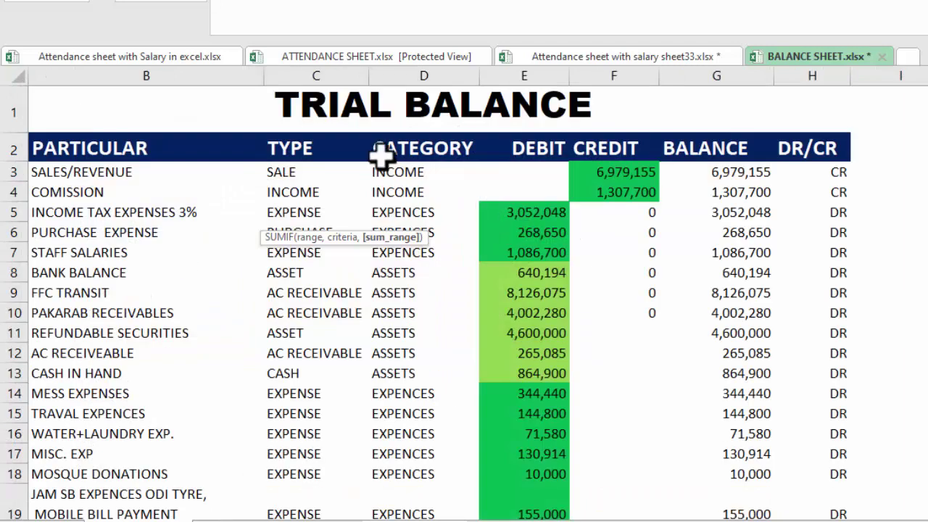
left_click(759, 76)
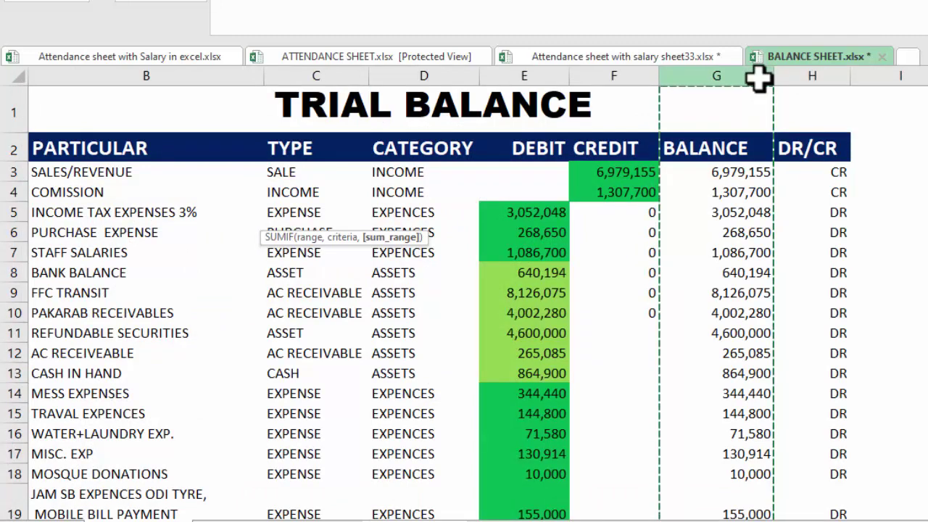
key("Return")
key("Return")
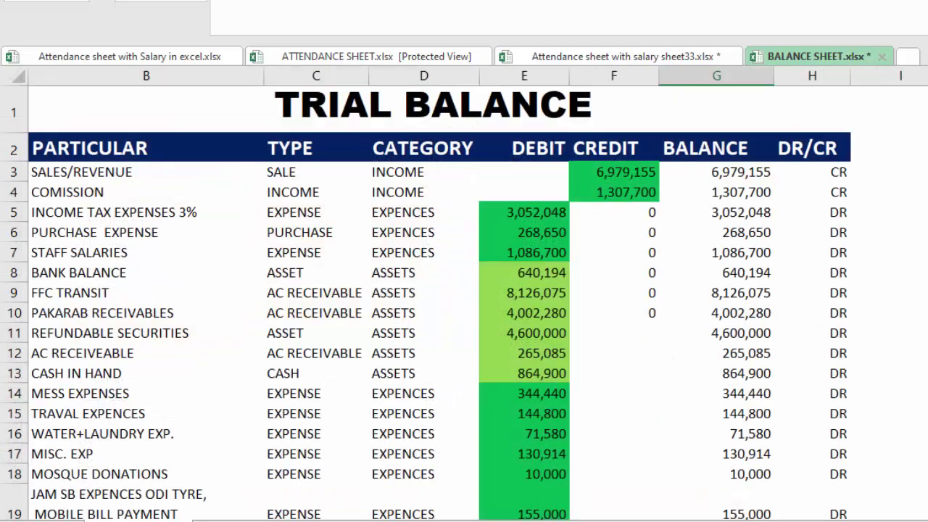
scroll(464, 304, "down", 1)
scroll(464, 304, "down", 1)
scroll(464, 304, "down", 1)
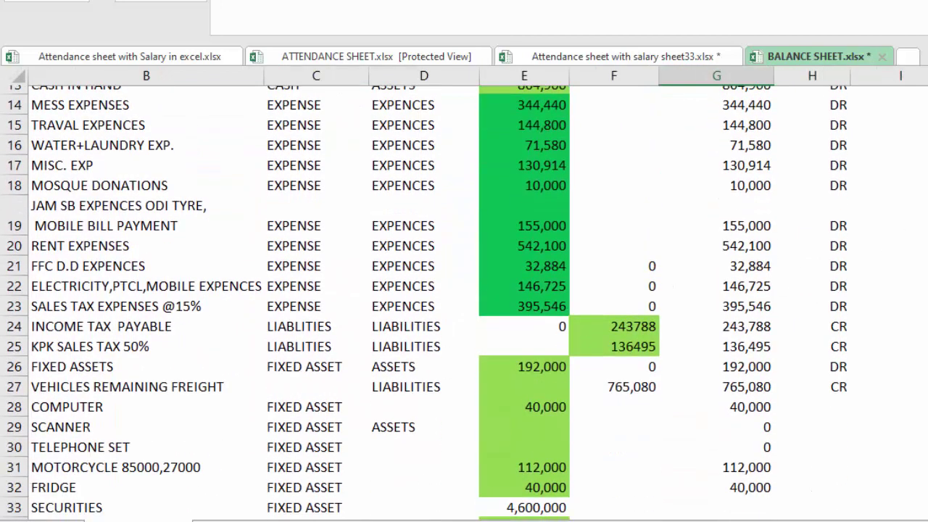
scroll(464, 304, "down", 1)
scroll(464, 304, "down", 1)
scroll(463, 304, "down", 1)
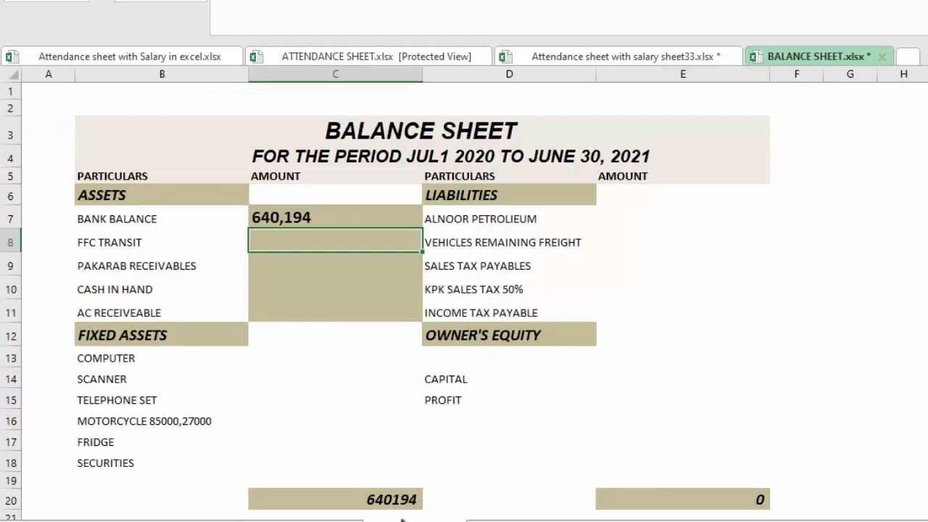
Step: Fill the Bank Balance SUMIF down through the current assets and copy its formula text
left_click(389, 221)
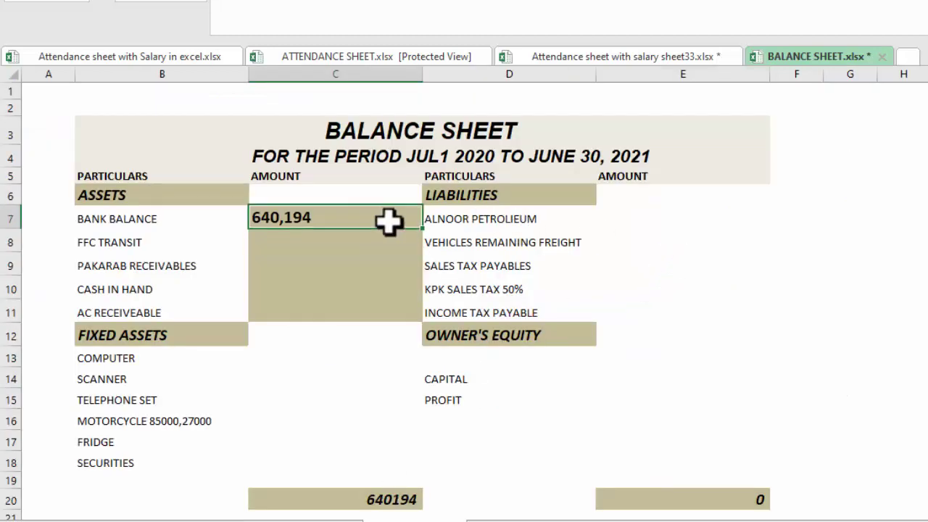
left_click_drag(416, 230, 403, 316)
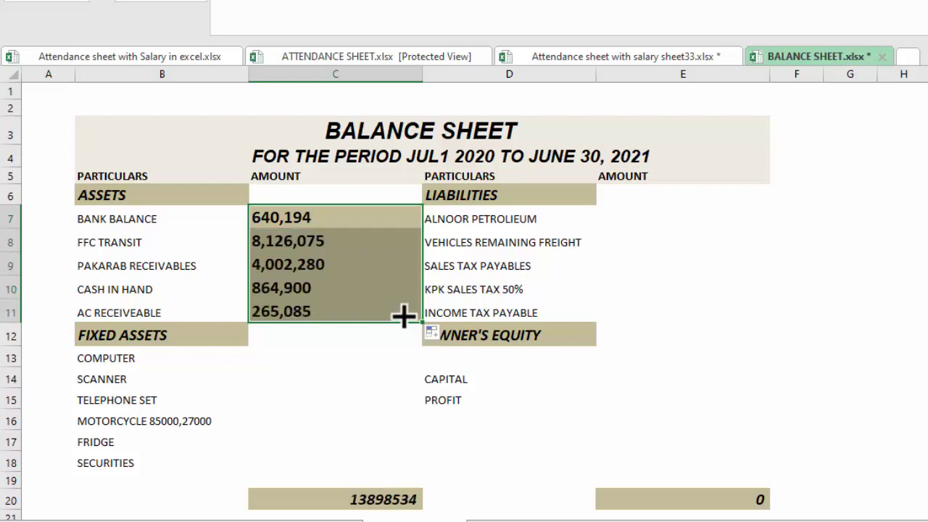
double_click(304, 212)
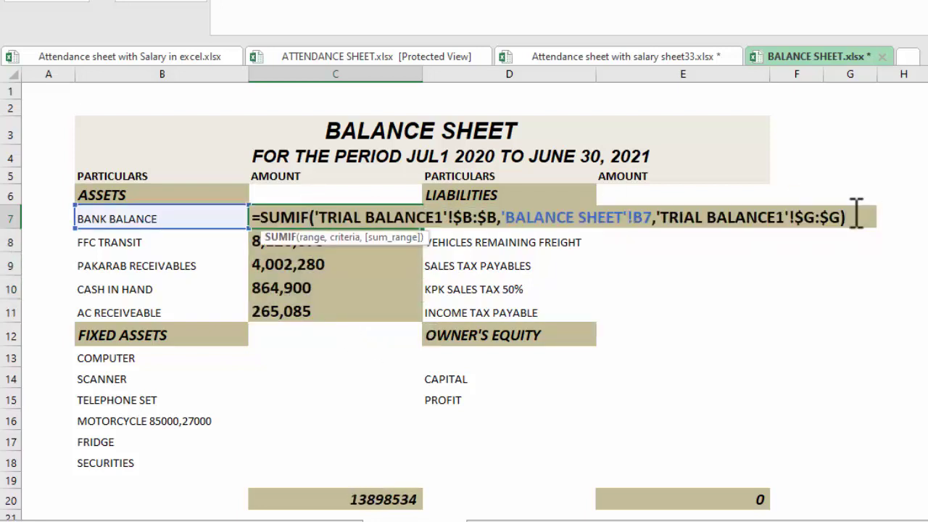
left_click_drag(856, 215, 263, 217)
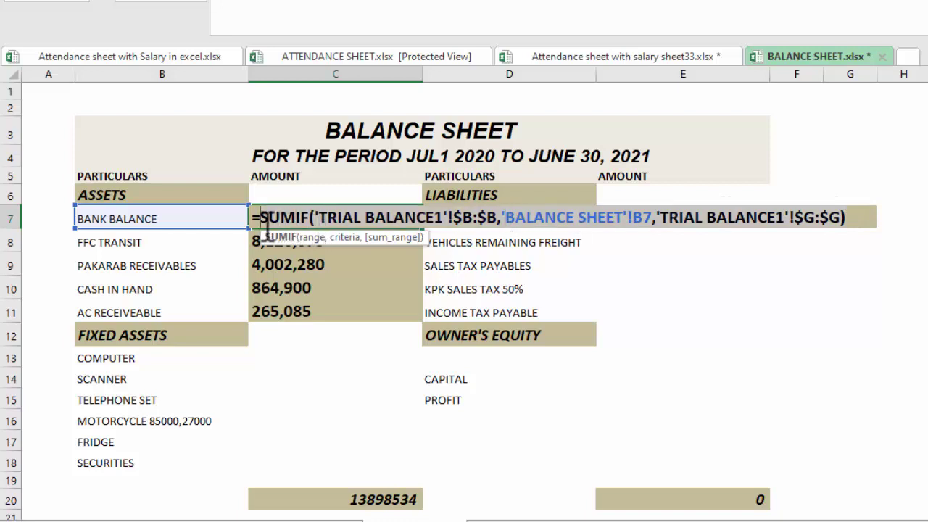
key("Escape")
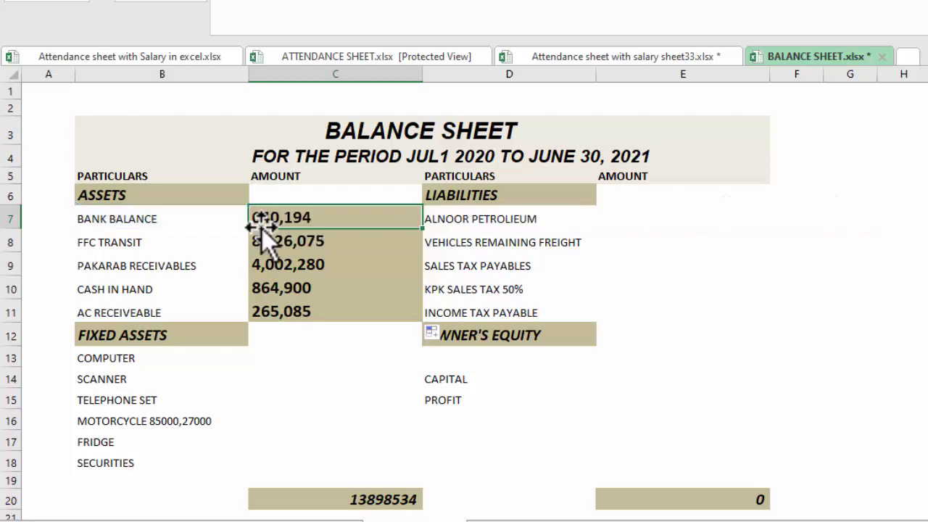
Step: Paste the SUMIF into the Computer amount and fill it down through the fixed assets
left_click(290, 339)
left_click(293, 355)
type("=")
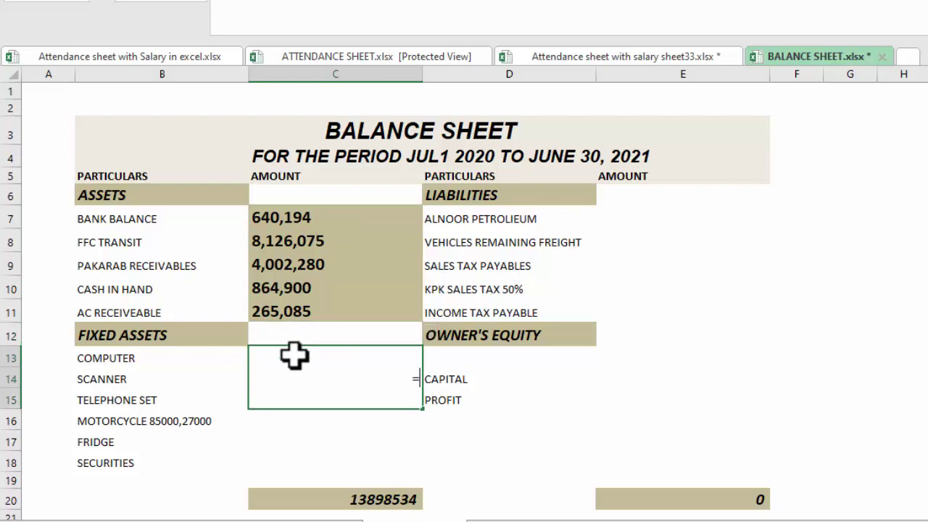
key("ctrl+v")
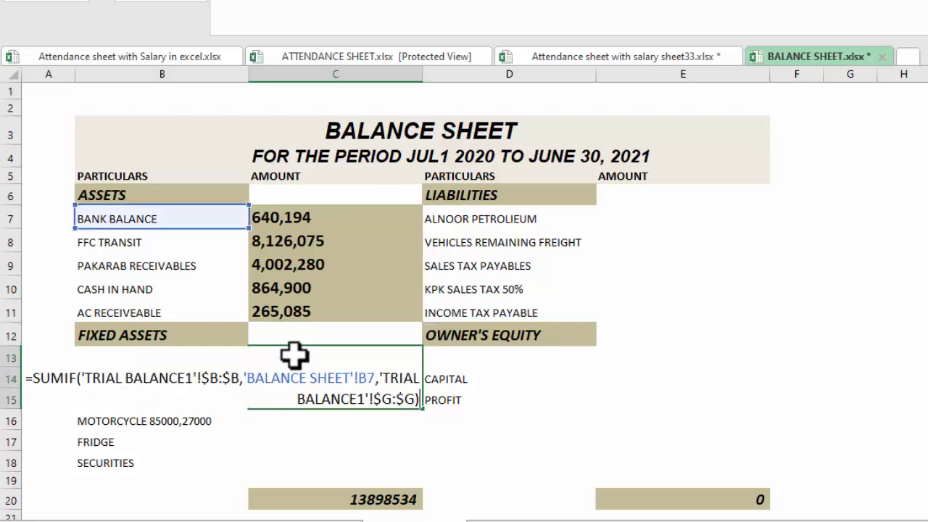
key("Return")
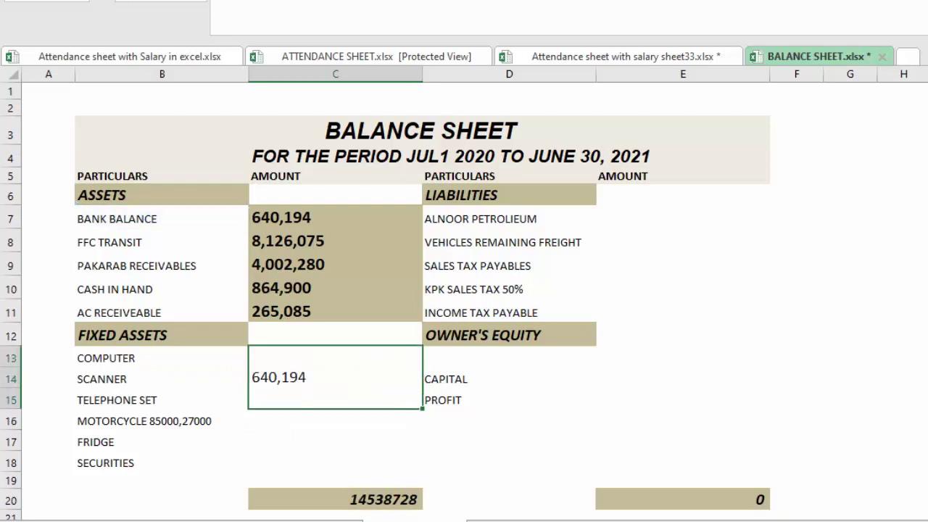
double_click(420, 368)
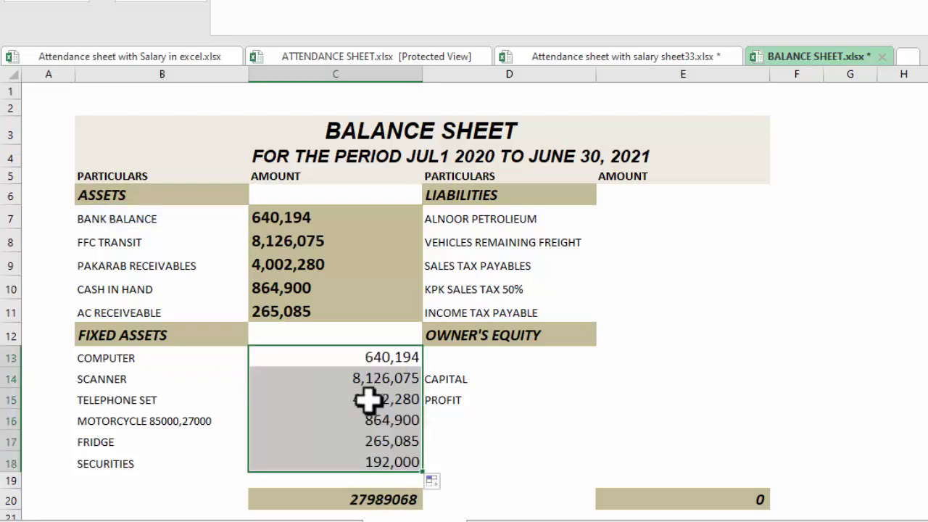
left_click(372, 459)
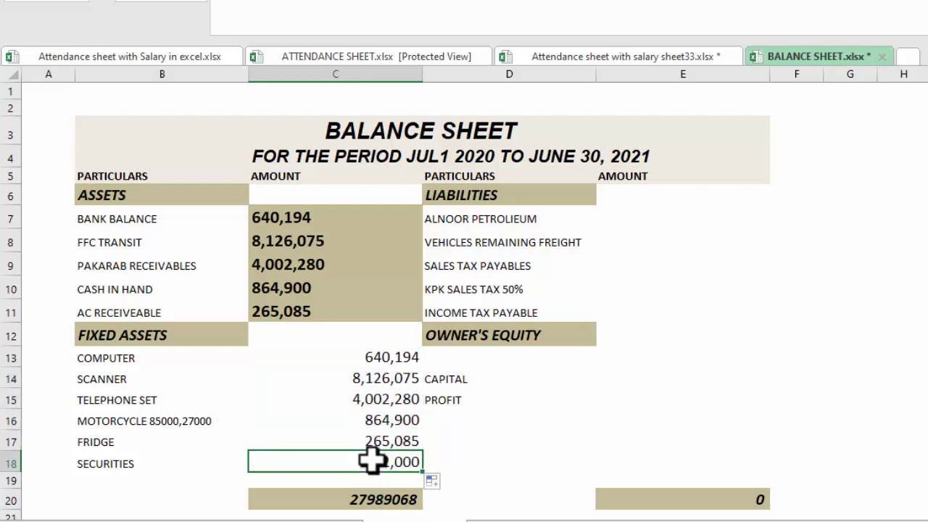
left_click(345, 358)
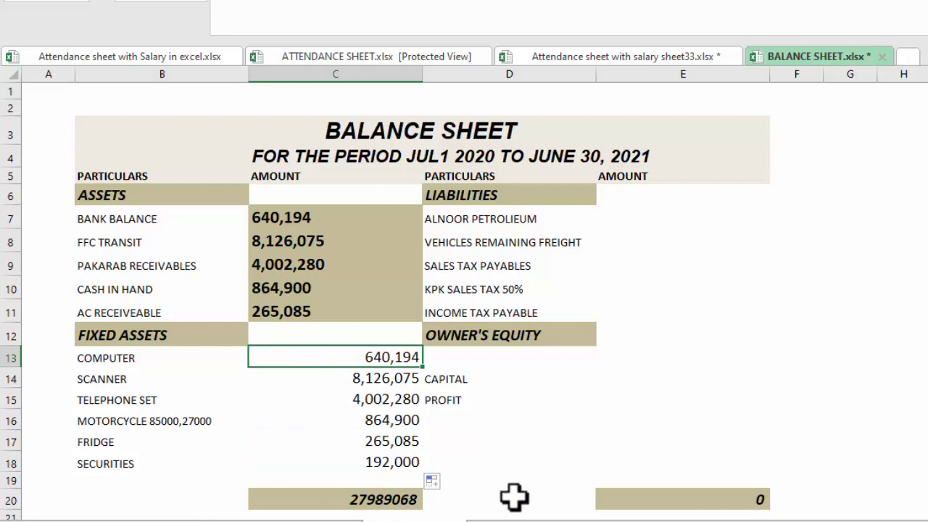
Step: Rewrite the Computer amount as a SUMIF on trial balance column B with the COMPUTER label as criteria
type("=SUM")
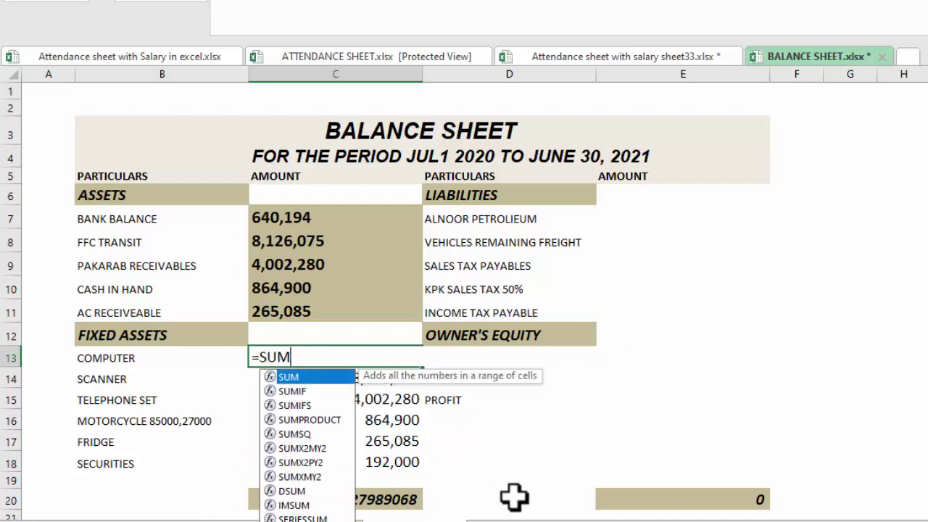
type("IF(")
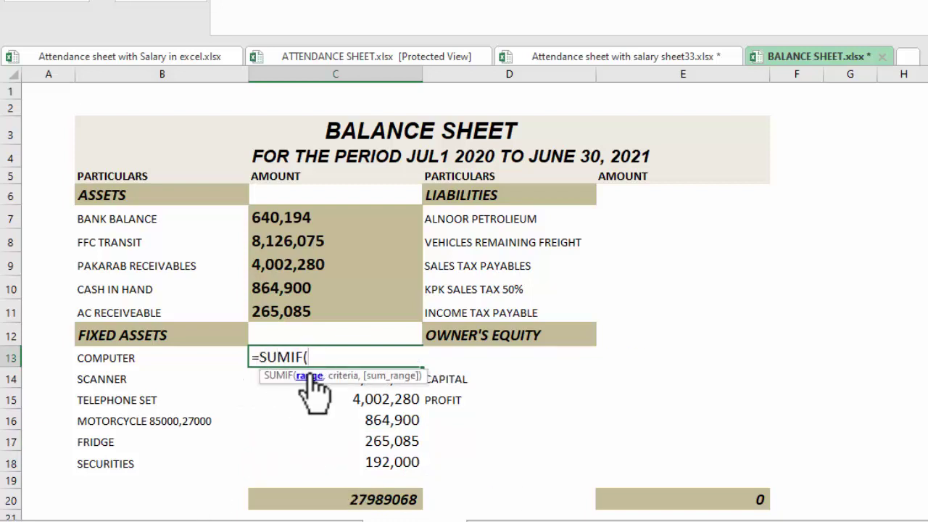
key("ctrl+Page_Down")
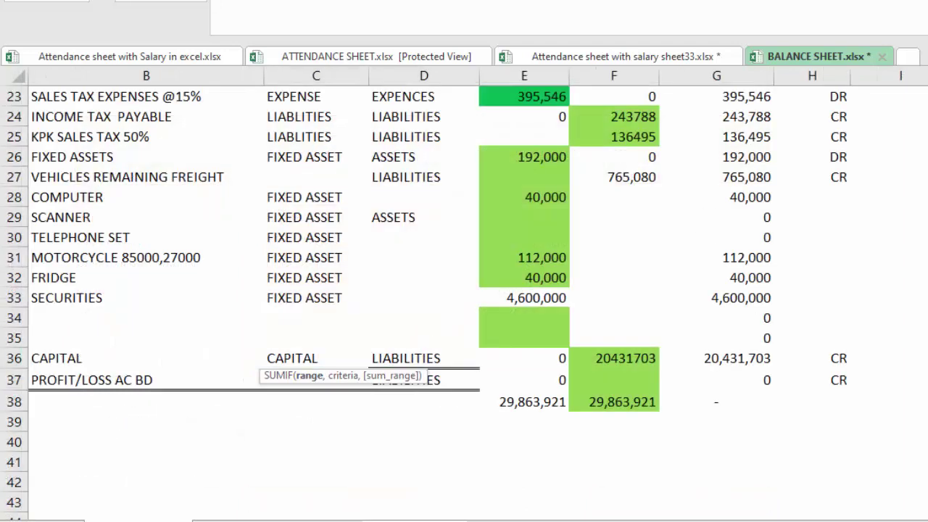
scroll(464, 290, "up", 4)
scroll(463, 290, "up", 3)
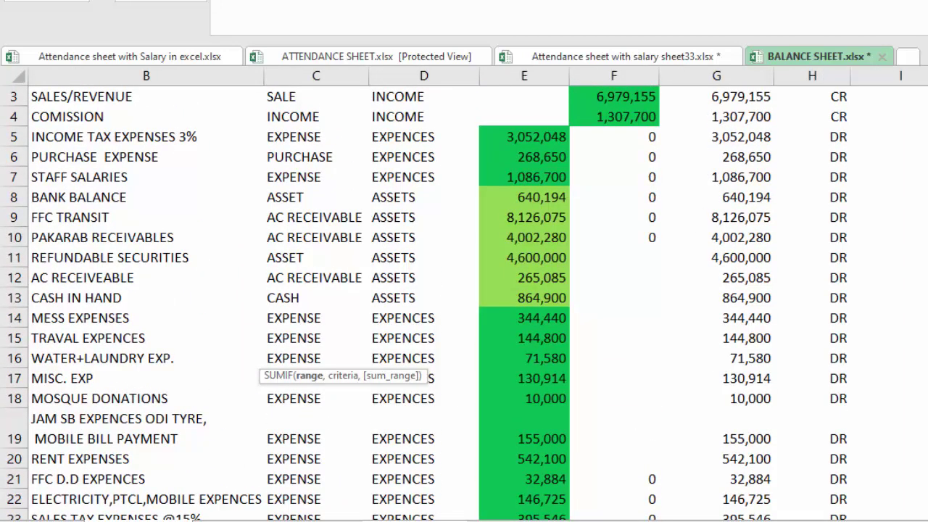
scroll(218, 113, "up", 2)
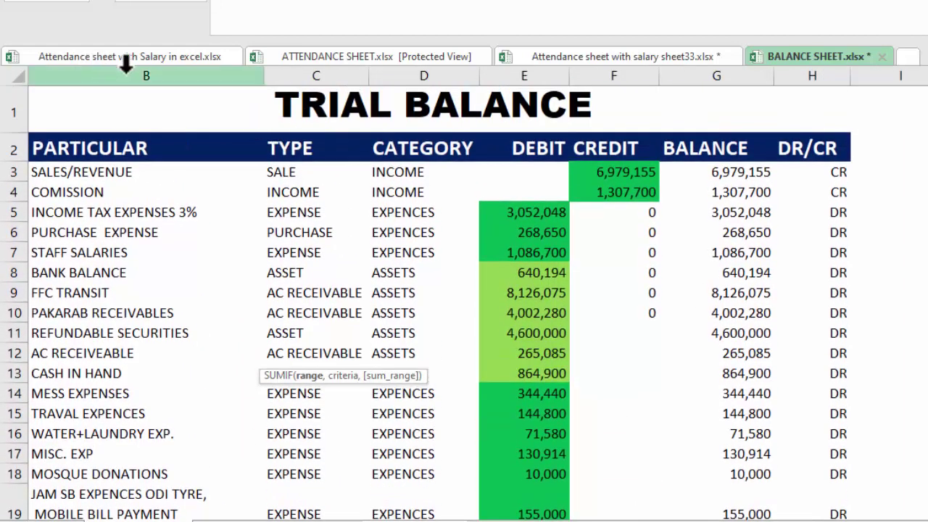
left_click(125, 73)
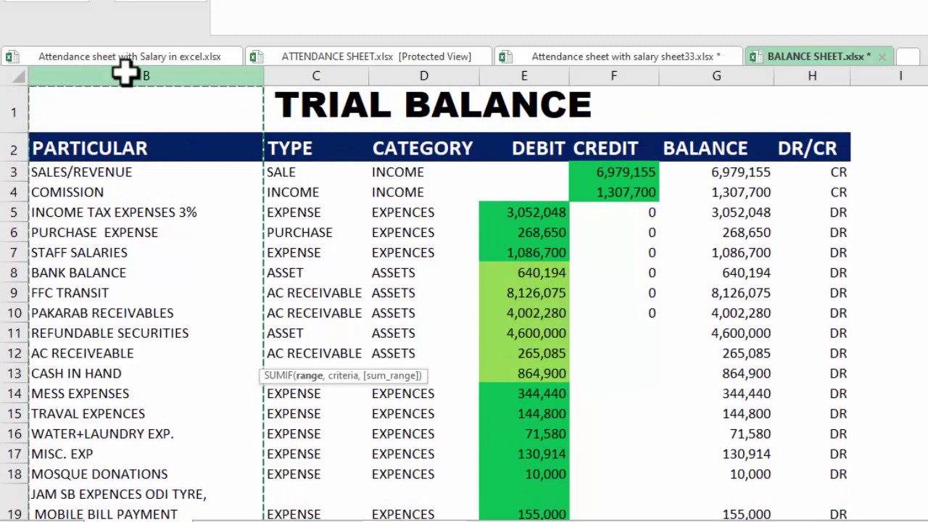
type(",")
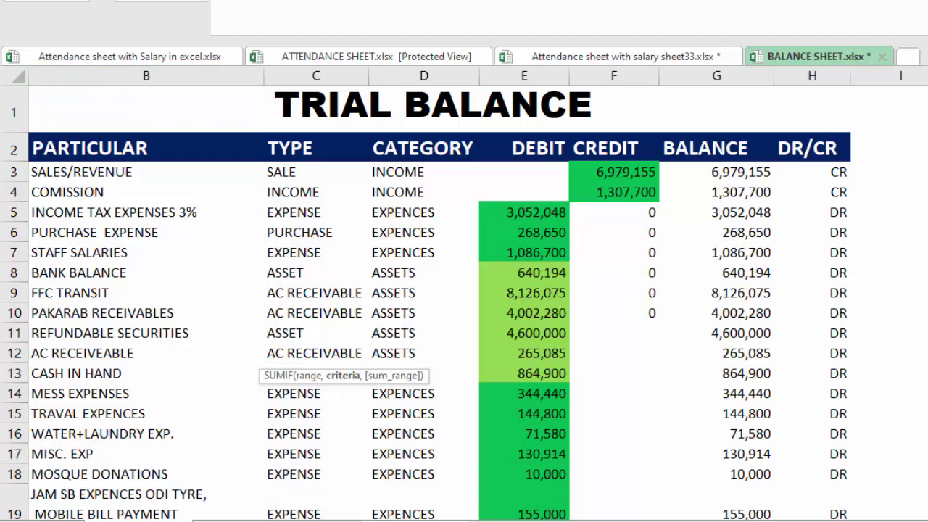
left_click(304, 519)
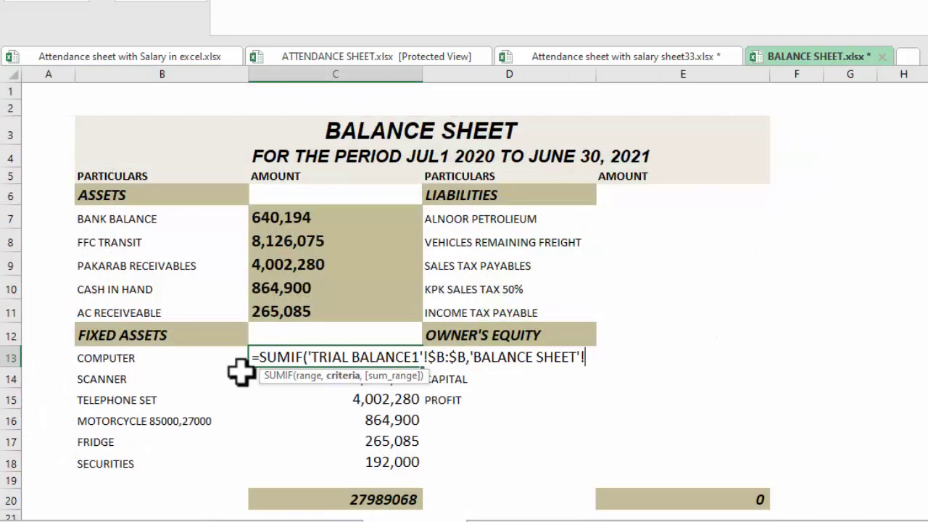
left_click(141, 360)
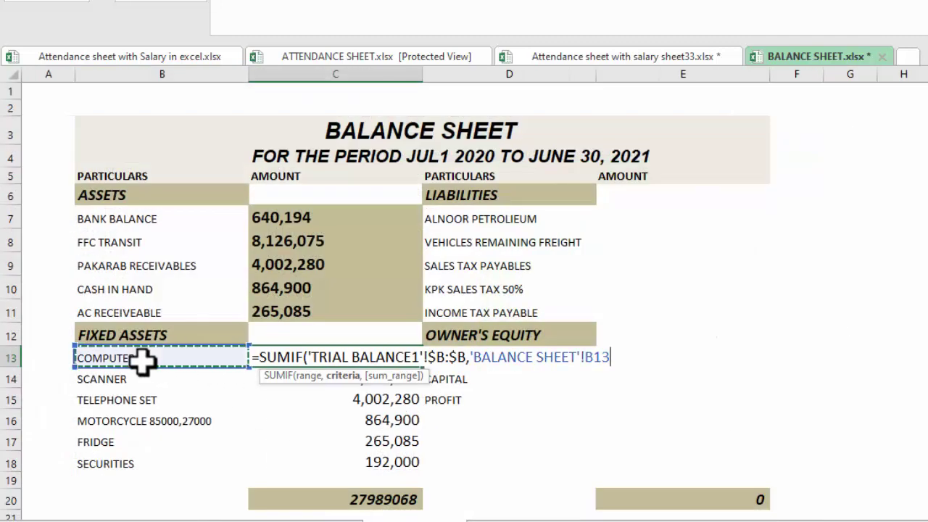
type(",")
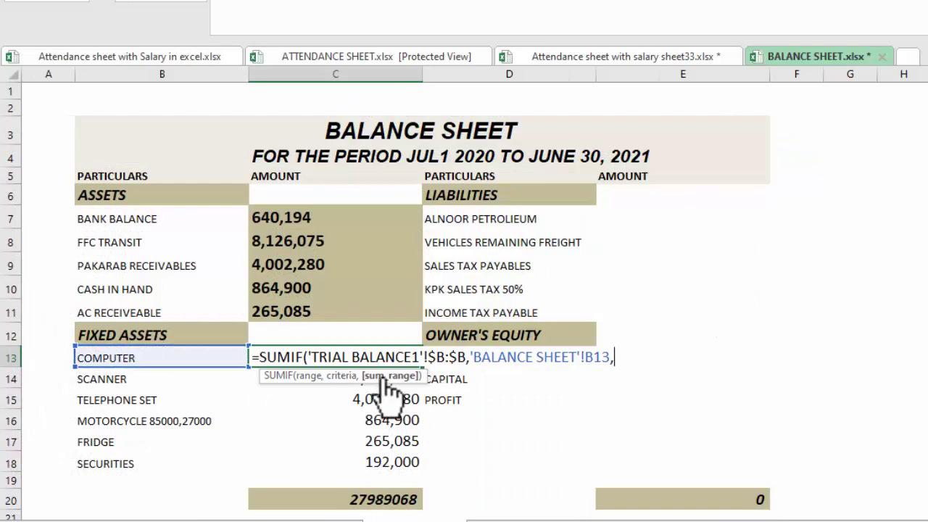
Step: Sum the DEBIT column and fill down, giving Computer 40,000 through Securities 4,600,000
left_click(180, 517)
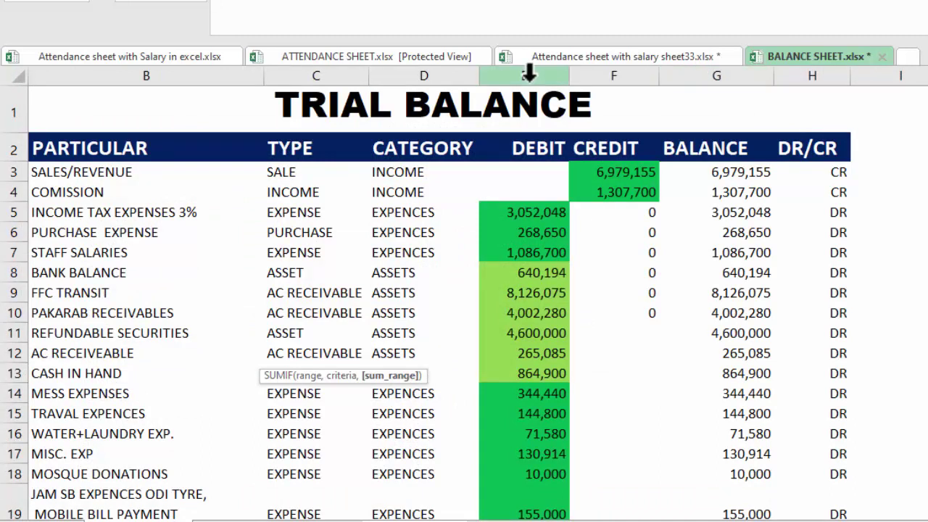
left_click(529, 72)
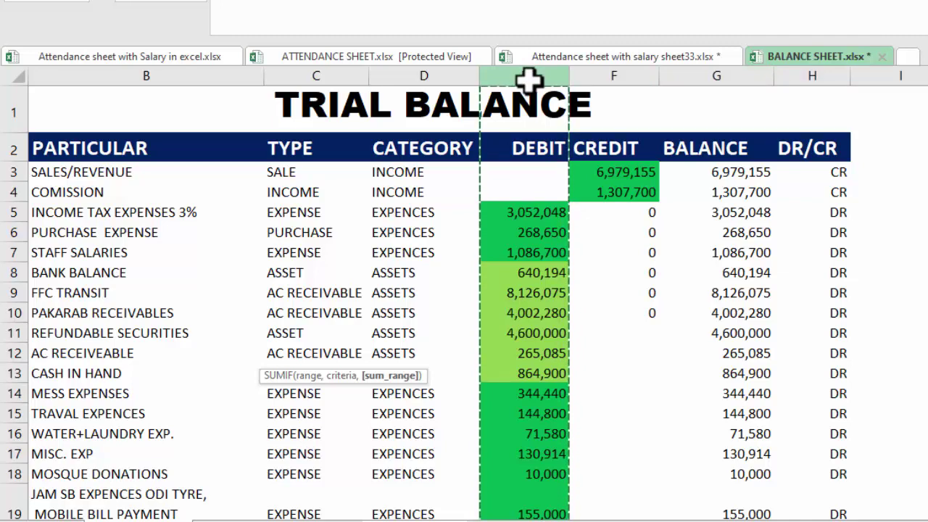
key("Return")
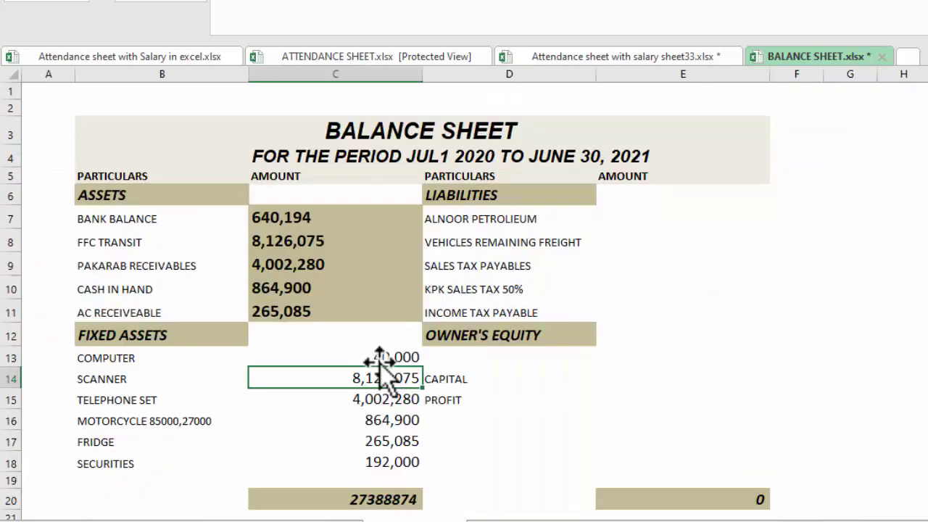
left_click(376, 357)
double_click(422, 366)
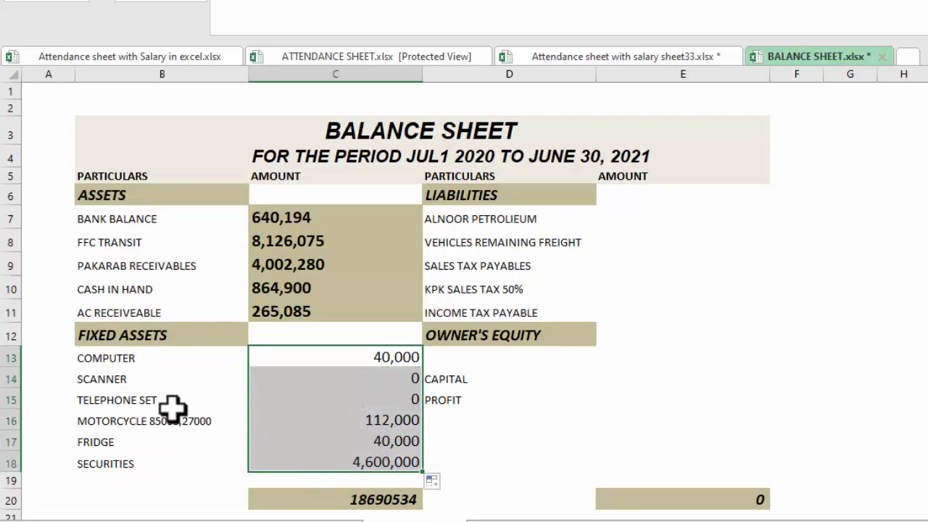
Step: Check the trial balance, then return to the balance sheet at liability cell E7
key("ctrl+Page_Up")
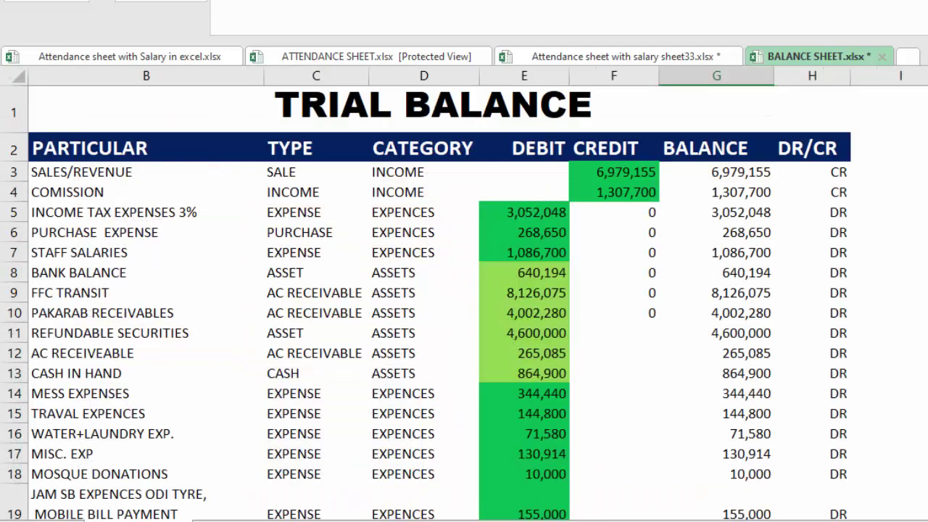
scroll(162, 290, "down", 7)
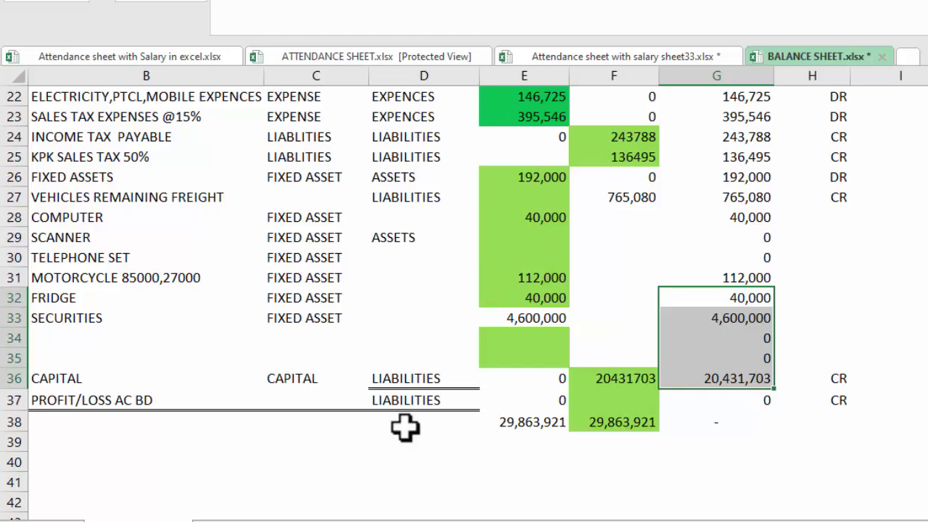
key("ctrl+Page_Down")
left_click(679, 215)
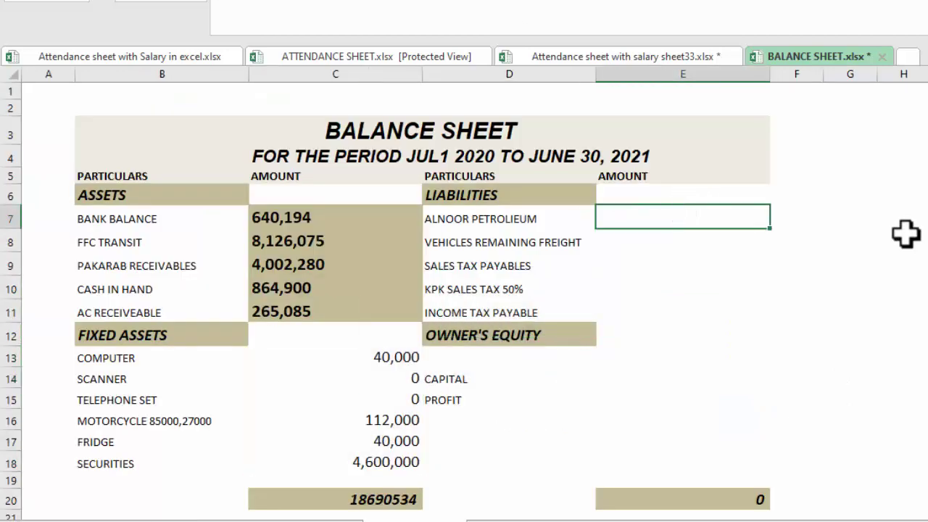
Step: Enter a SUMIF in E7 that sums trial balance CREDIT amounts matching the D7 particulars
type("=SUMI")
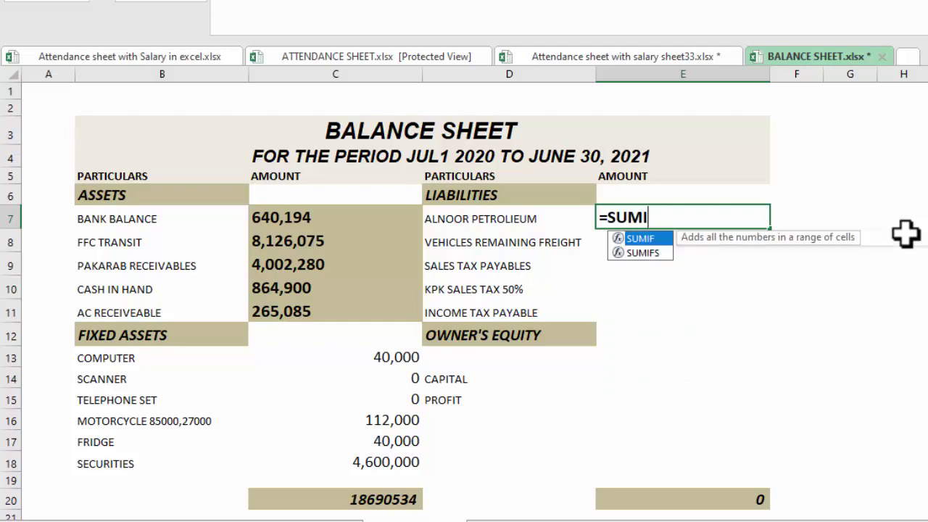
type("F(")
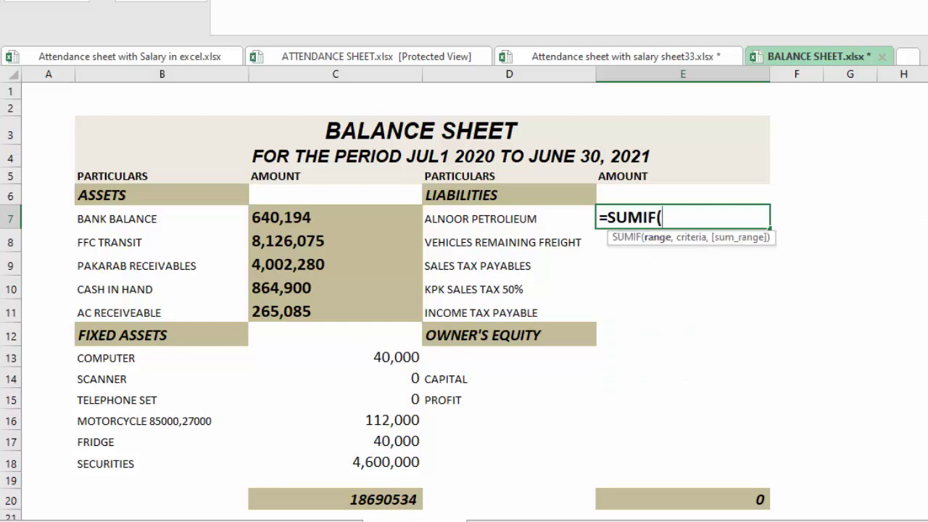
key("ctrl+Page_Up")
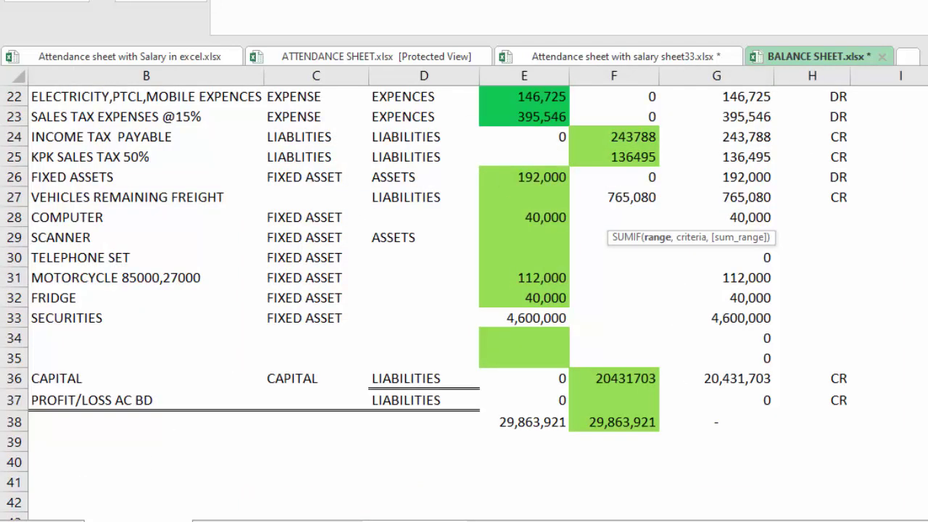
scroll(435, 290, "up", 7)
left_click(179, 76)
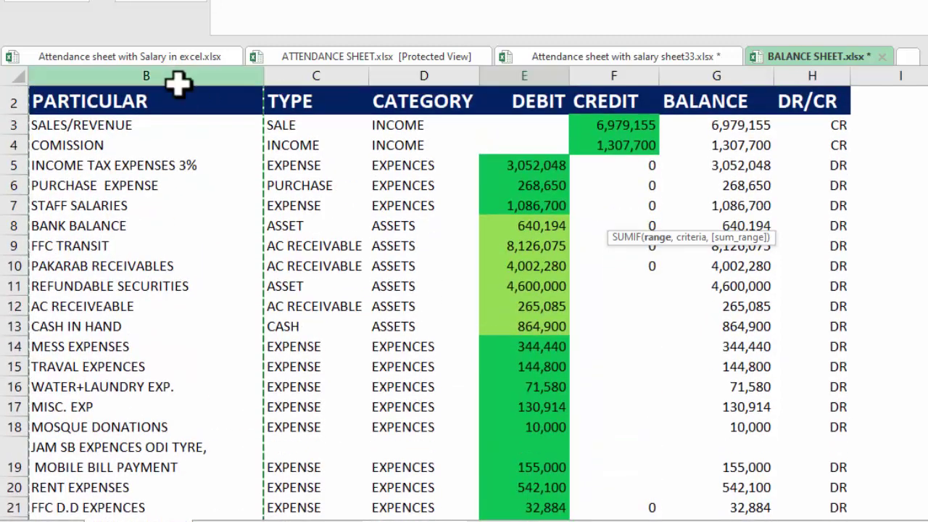
type(",")
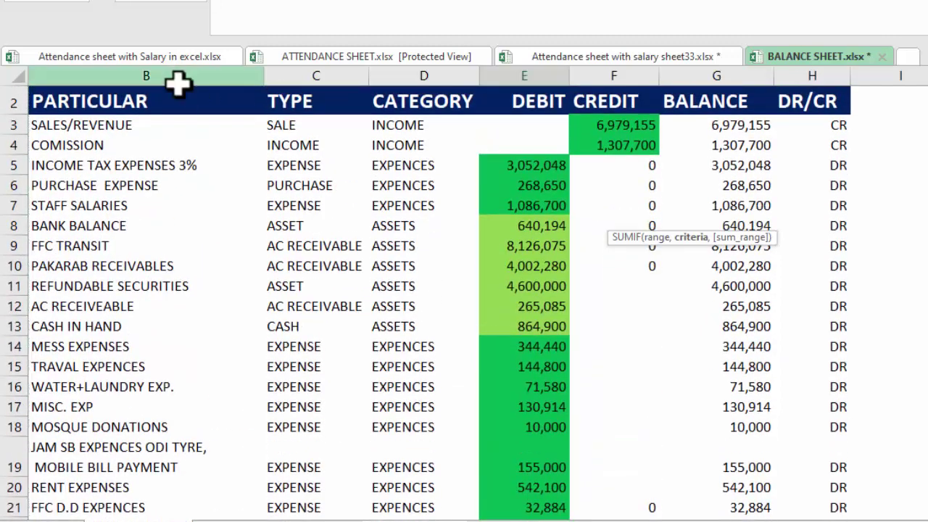
key("ctrl+Page_Up")
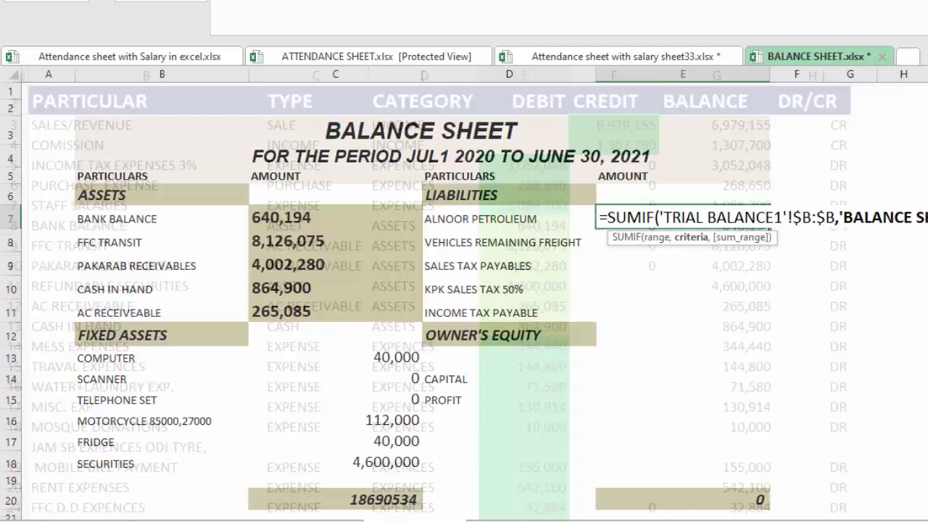
left_click(516, 220)
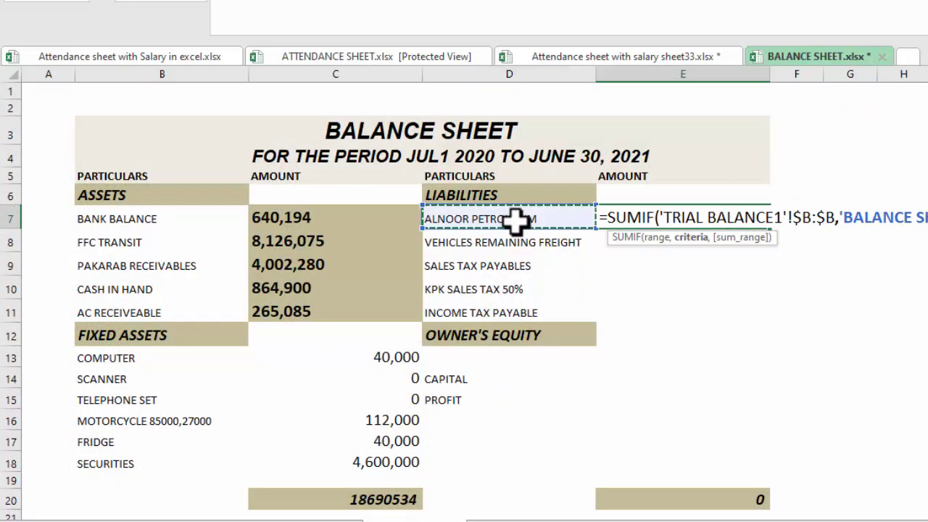
type(",")
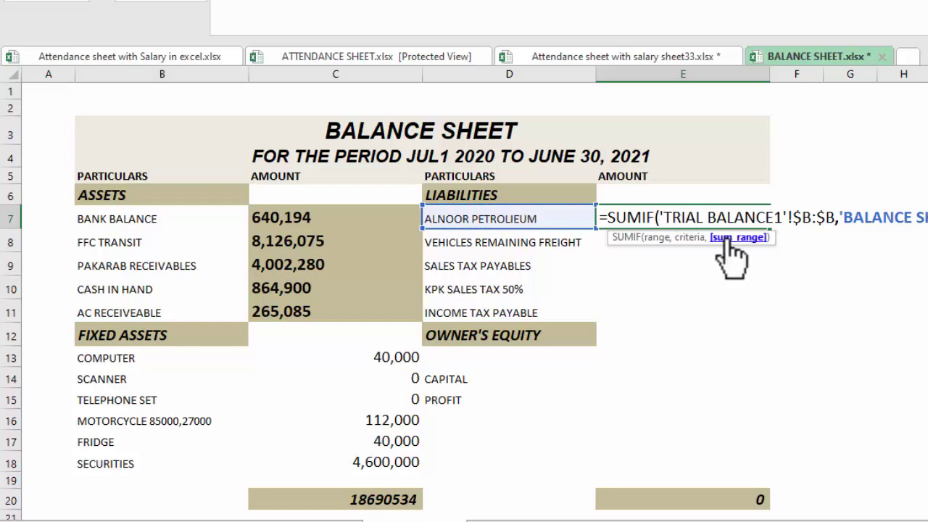
key("ctrl+Page_Down")
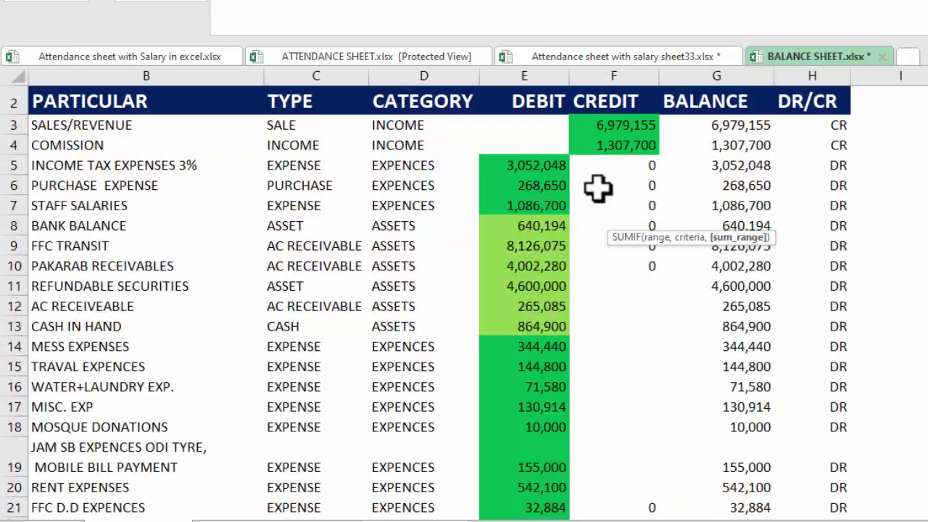
left_click(614, 70)
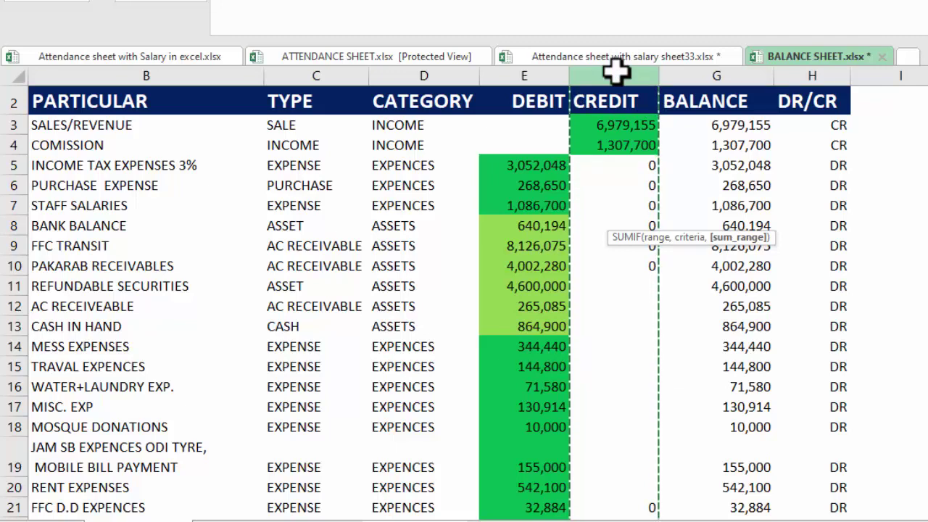
key("Return")
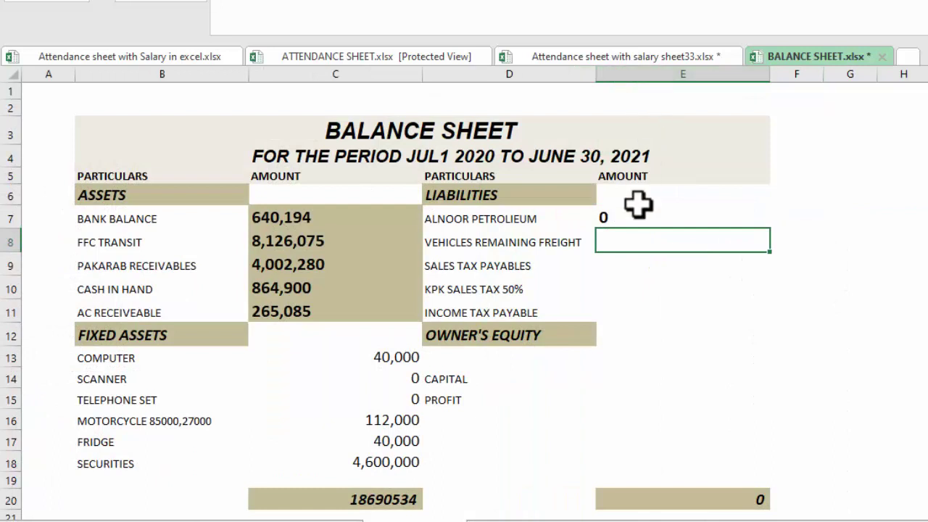
Step: Copy the SUMIF down to row 18, giving freight 765,080, KPK sales tax 136,495 and Capital 20,431,703
left_click(632, 216)
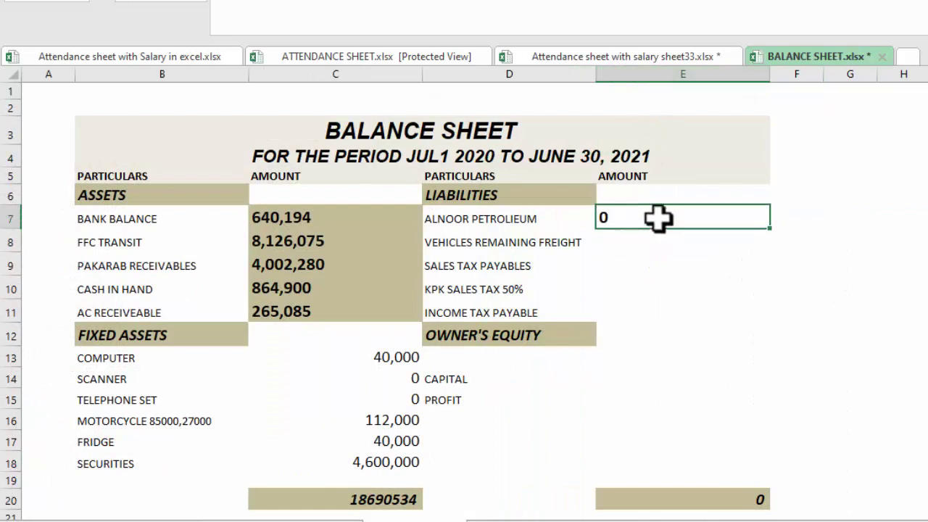
double_click(770, 228)
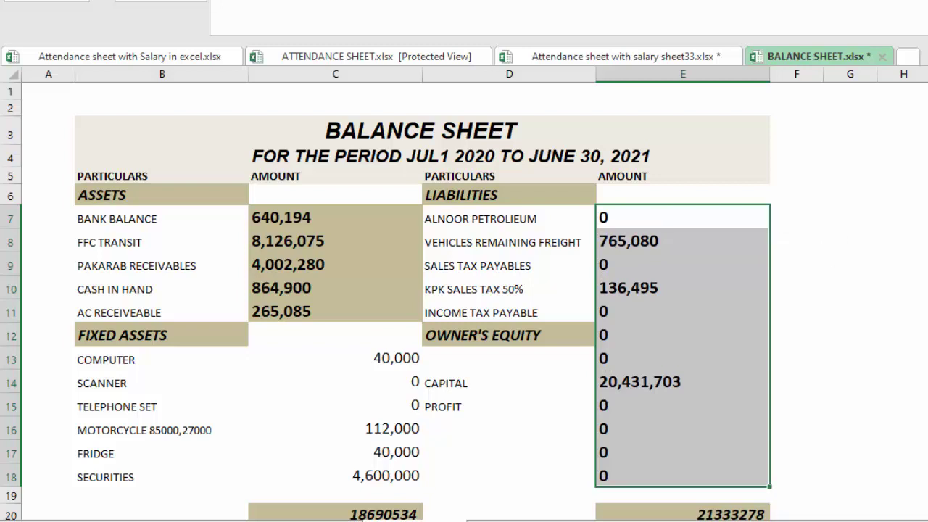
scroll(739, 384, "down", 1)
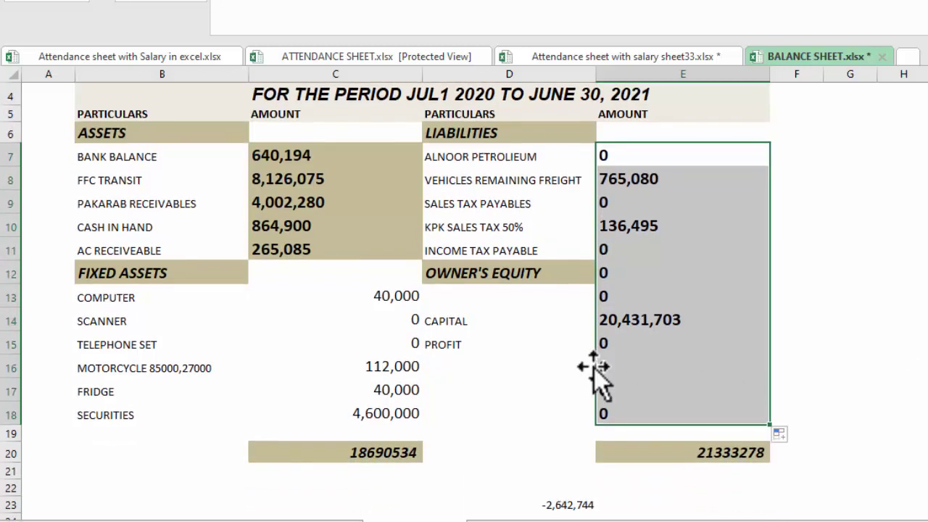
left_click(644, 348)
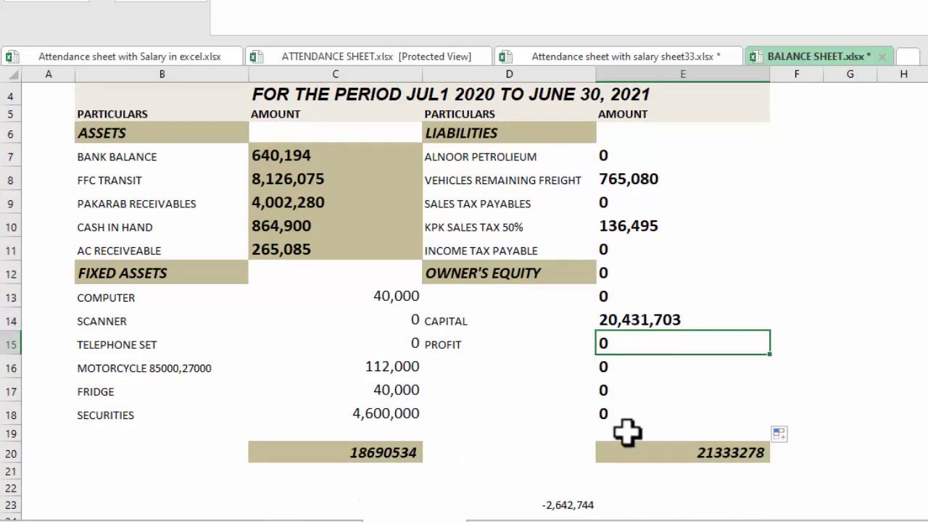
Step: Replace the PROFIT cell E15 formula with a link to the P&L Net Income in E41 (1,525,185)
key("F2")
key("Escape")
type("=")
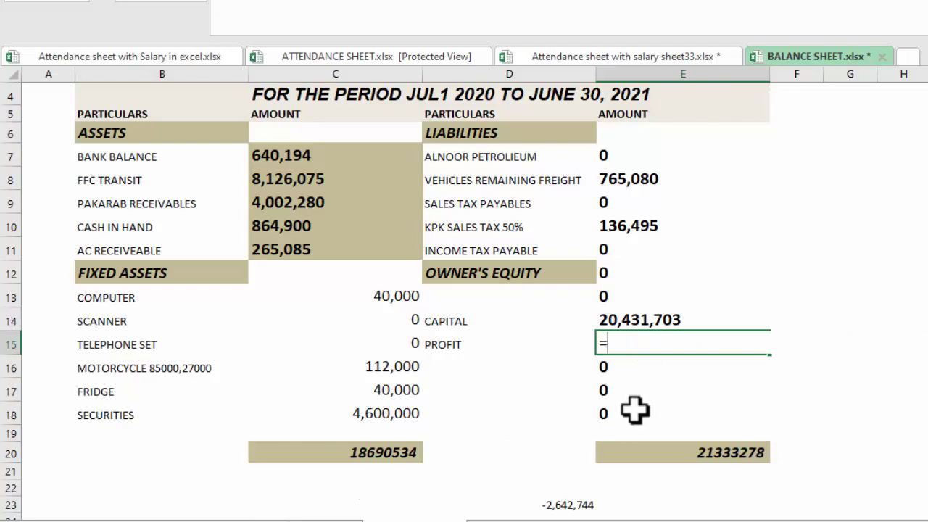
key("ctrl+Page_Down")
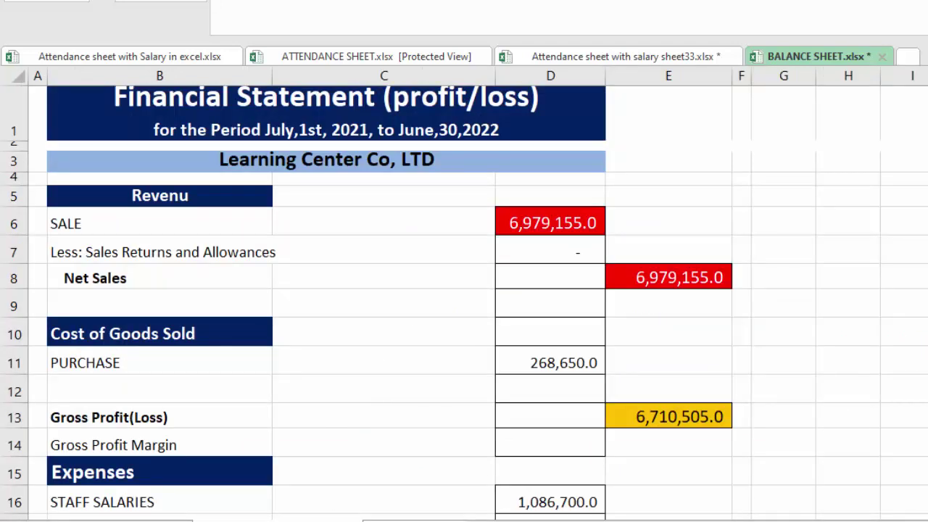
scroll(464, 289, "down", 4)
scroll(464, 290, "down", 2)
scroll(464, 290, "down", 2)
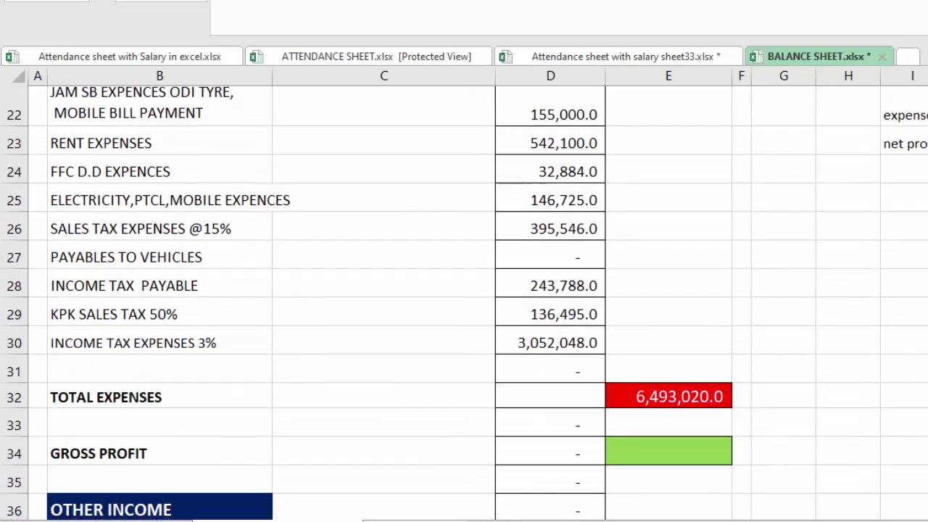
scroll(464, 290, "down", 1)
scroll(463, 290, "down", 2)
scroll(464, 289, "down", 1)
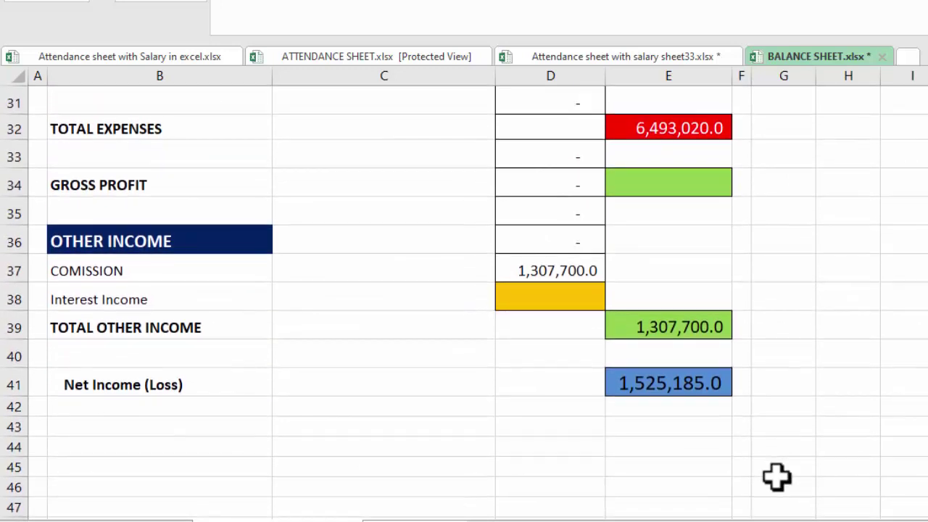
left_click(664, 385)
key("ctrl+c")
key("ctrl+Page_Up")
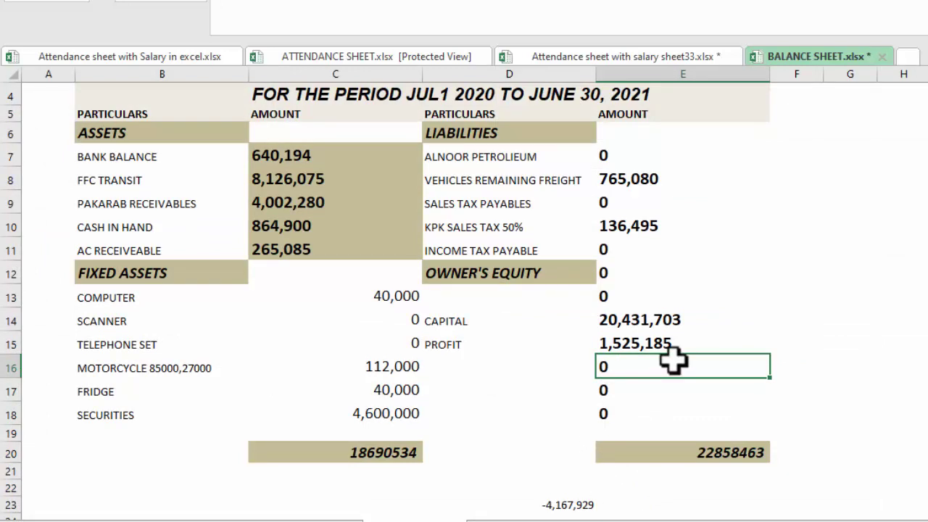
Step: Extend the asset total in C20 to =SUM(C7:C19), giving 18,690,534
double_click(362, 451)
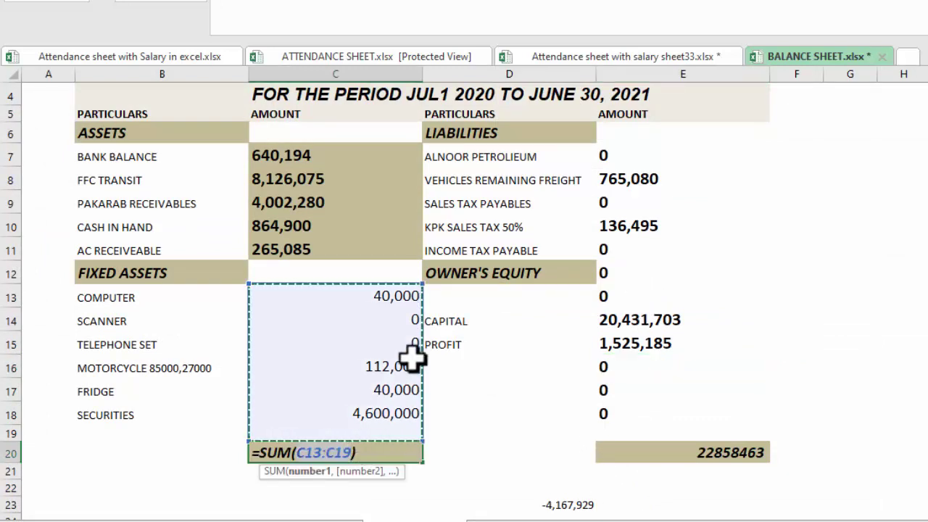
left_click_drag(417, 288, 391, 141)
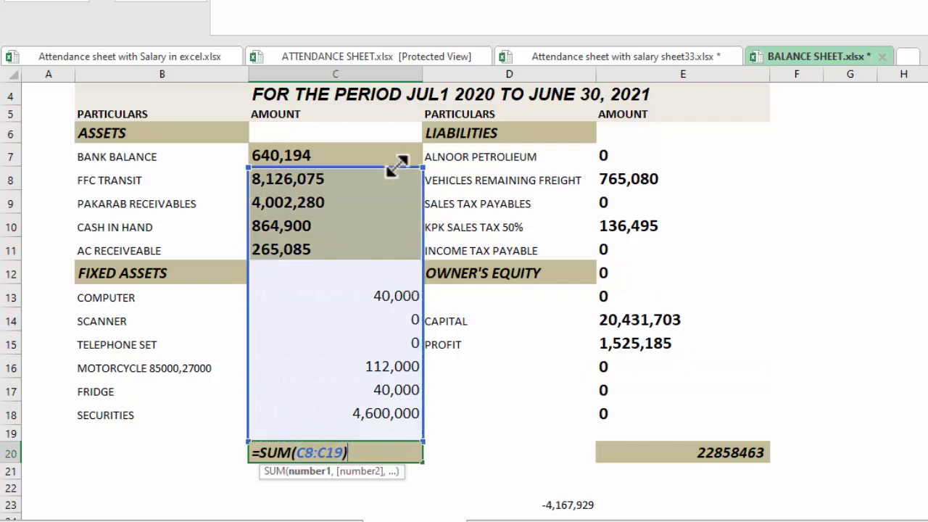
key("Return")
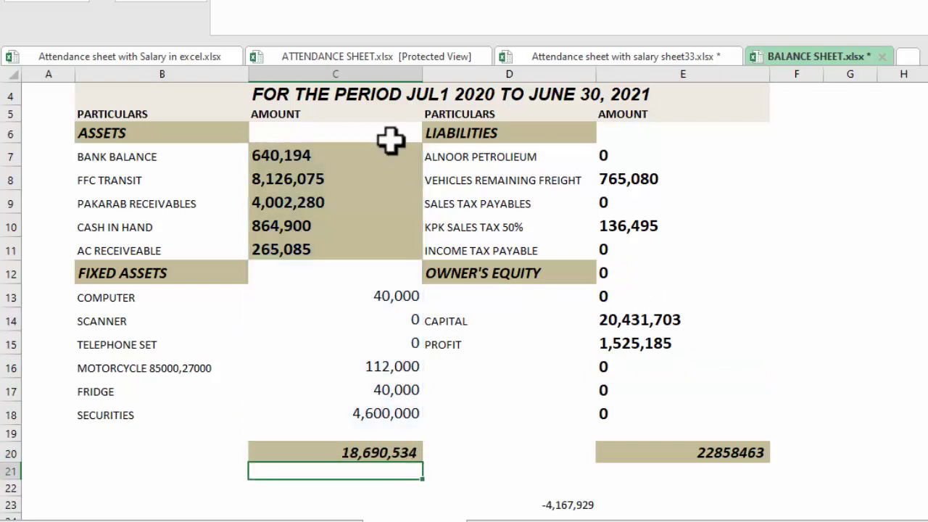
Step: AutoSum E7:E19 into the liabilities total E20, giving 22,858,463
left_click(658, 445)
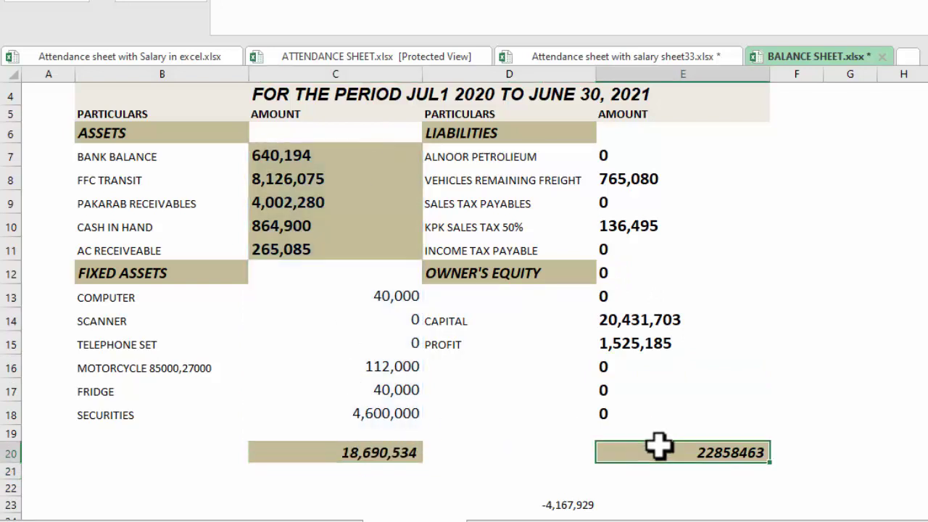
key("alt+equal")
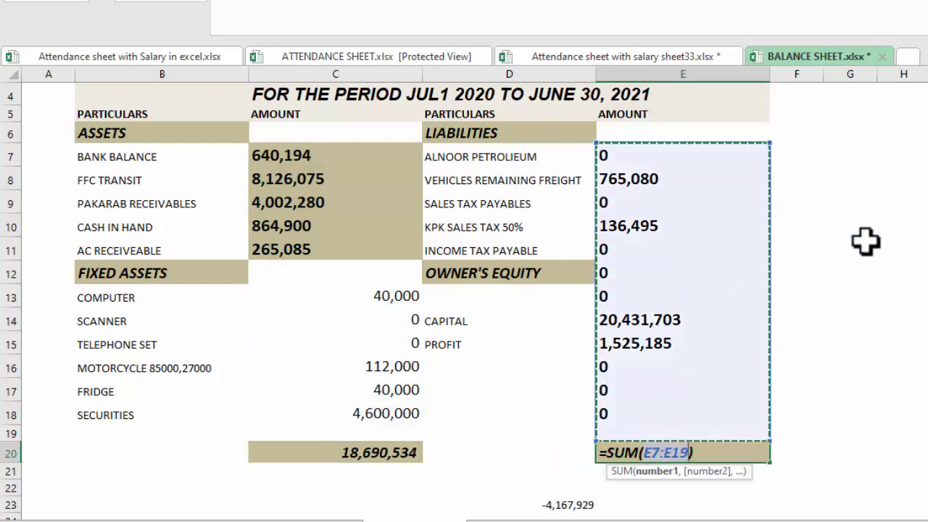
key("Return")
left_click(705, 449)
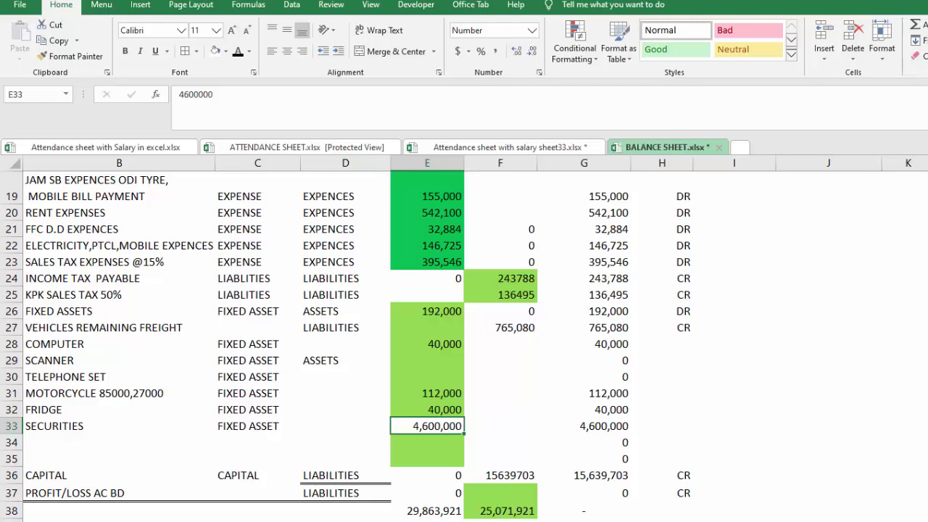
Step: Replace the balance sheet's SECURITIES label with REFUNDABLE SECURITIES copied from the trial balance
scroll(331, 306, "up", 5)
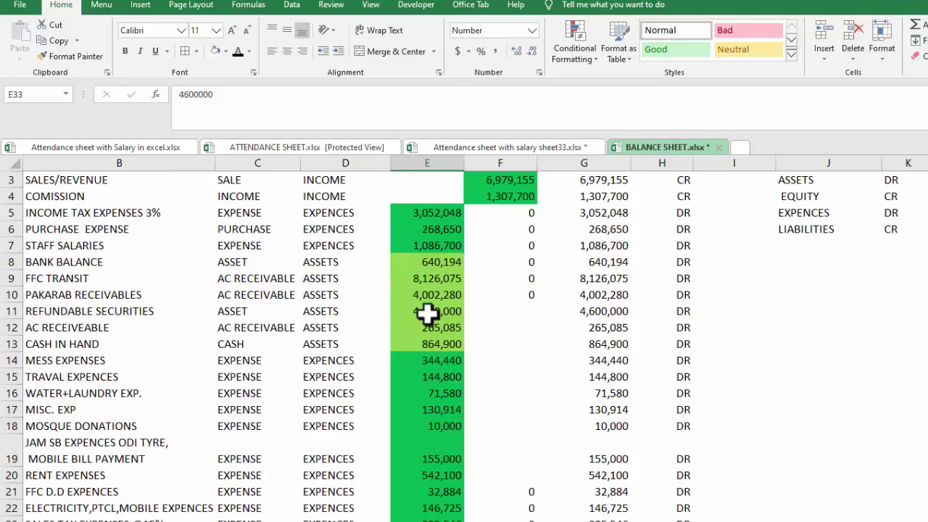
left_click(106, 311)
key("ctrl+c")
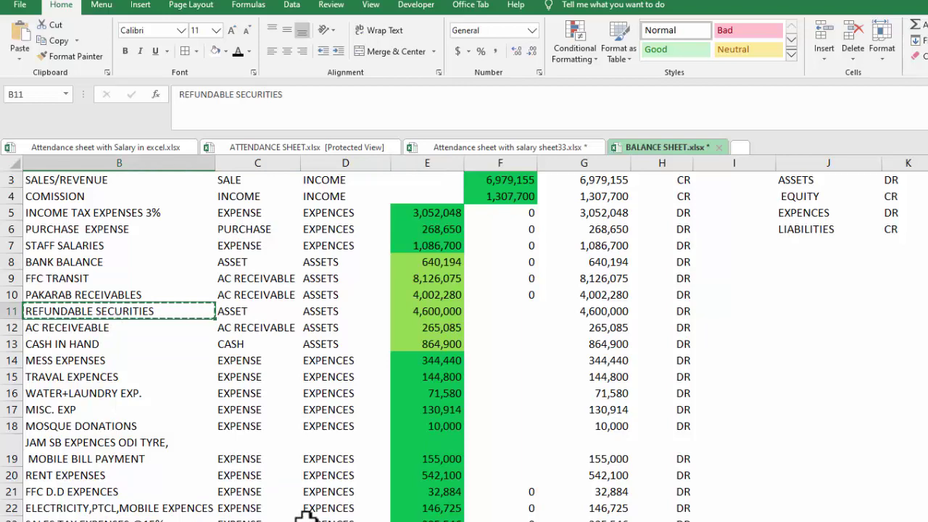
key("ctrl+Page_Down")
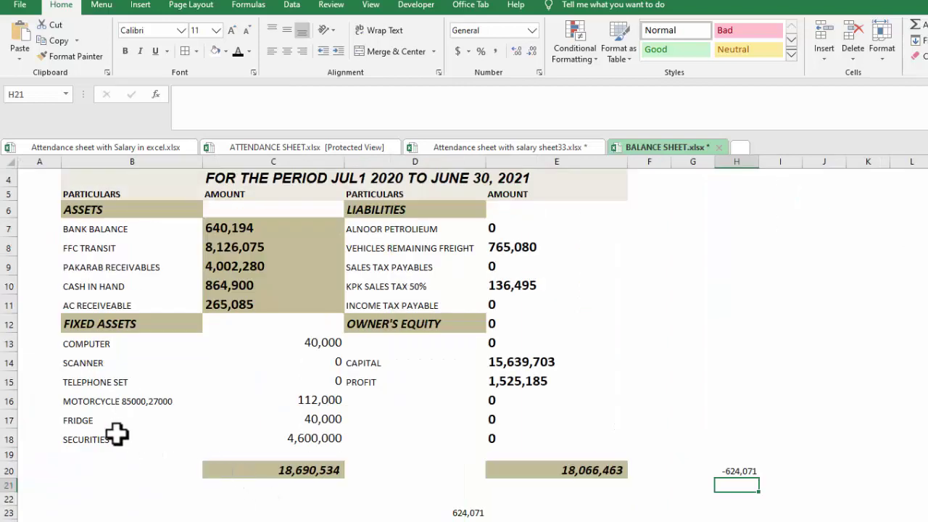
left_click(112, 441)
key("ctrl+v")
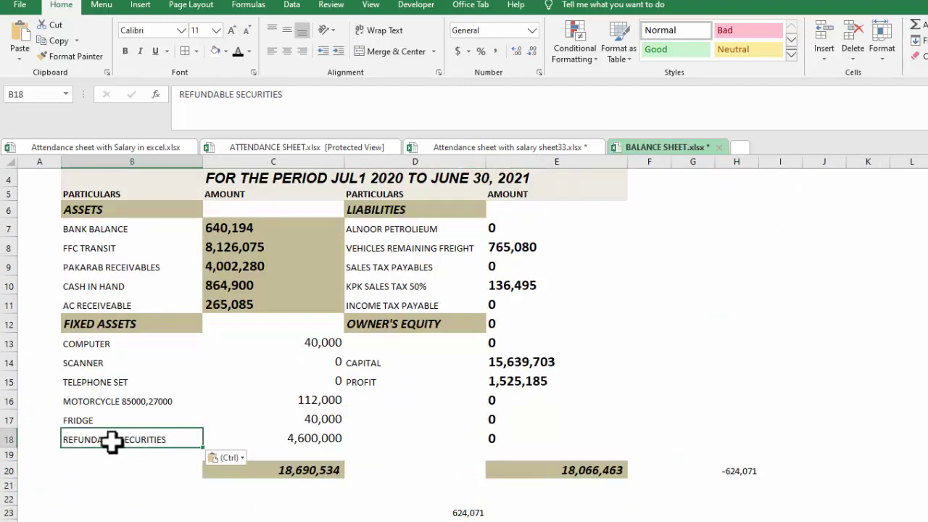
key("Escape")
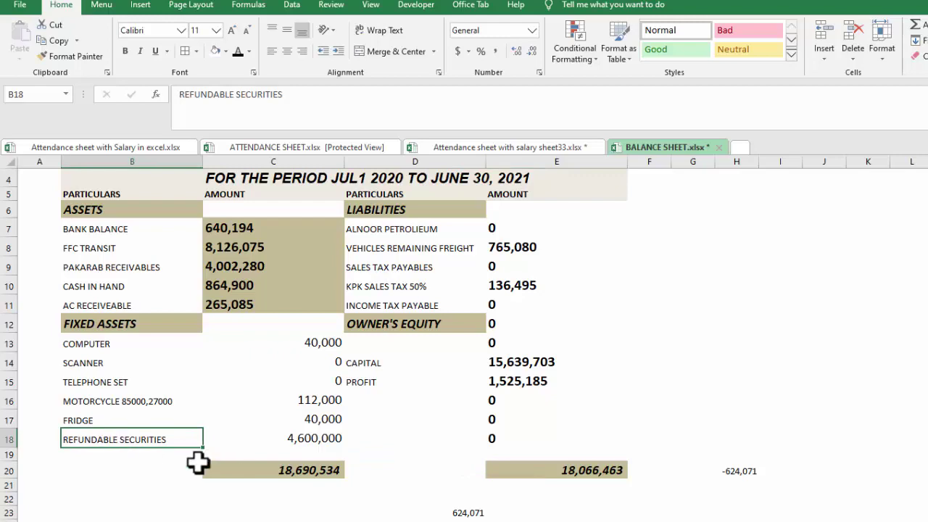
Step: Delete the duplicate SECURITIES row 33 from the trial balance, balancing both totals at 18,690,534
key("ctrl+Page_Up")
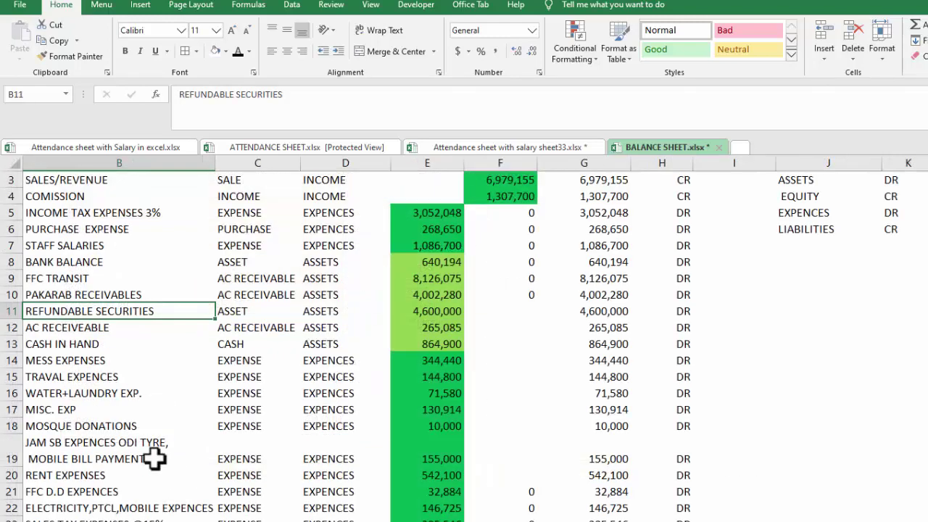
scroll(553, 382, "down", 3)
scroll(552, 382, "down", 2)
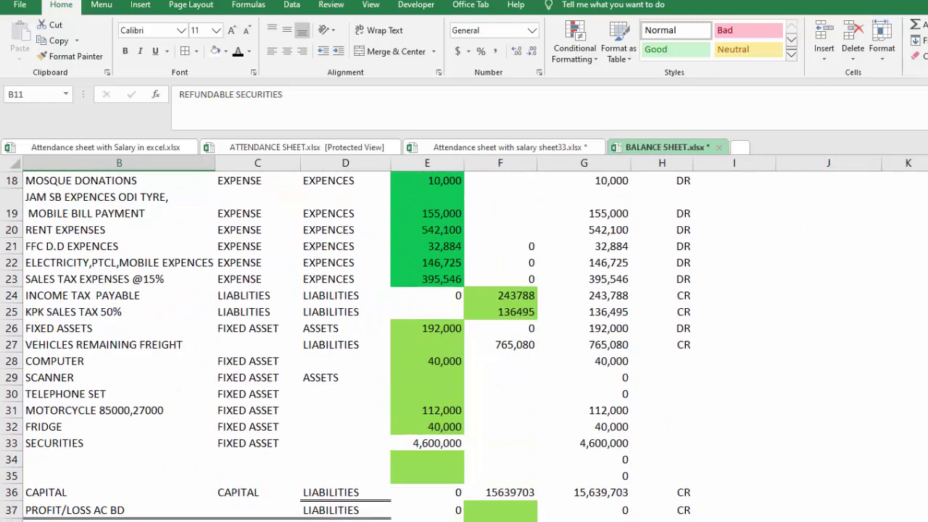
scroll(552, 382, "down", 2)
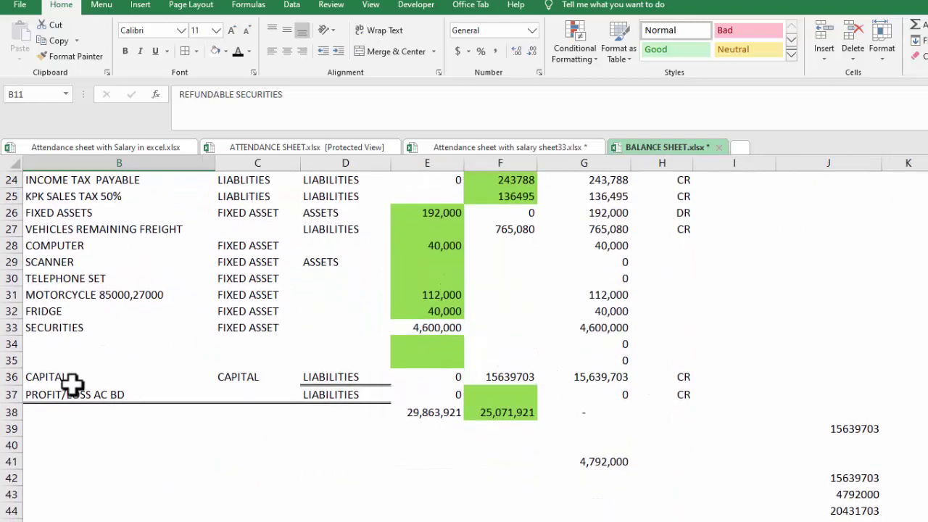
left_click(10, 328)
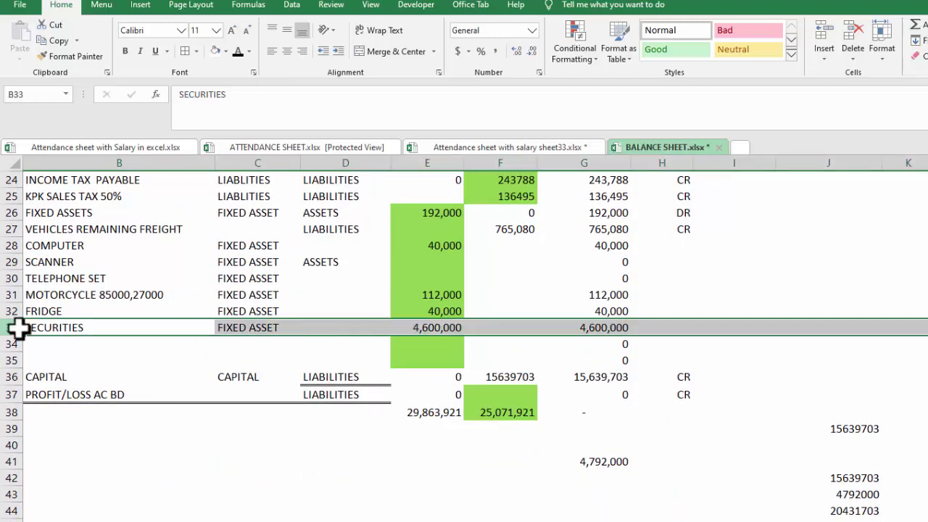
right_click(17, 327)
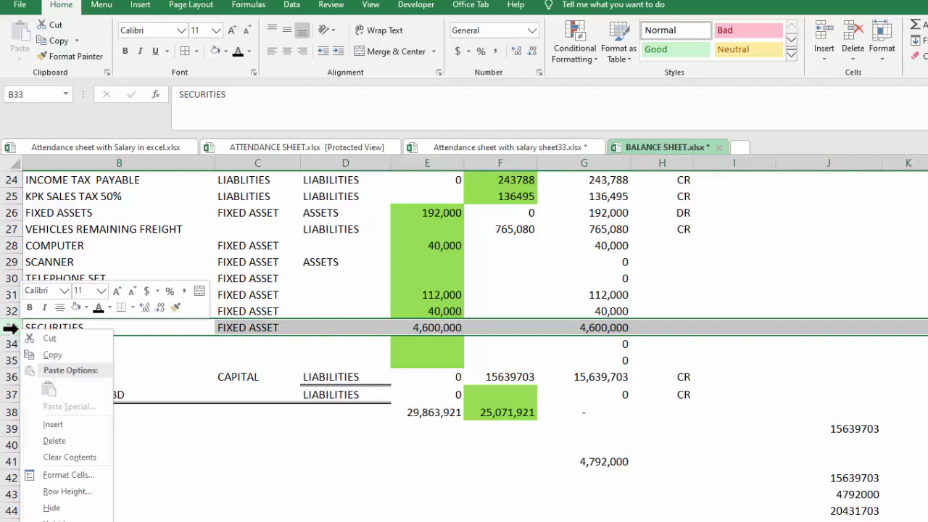
left_click(46, 439)
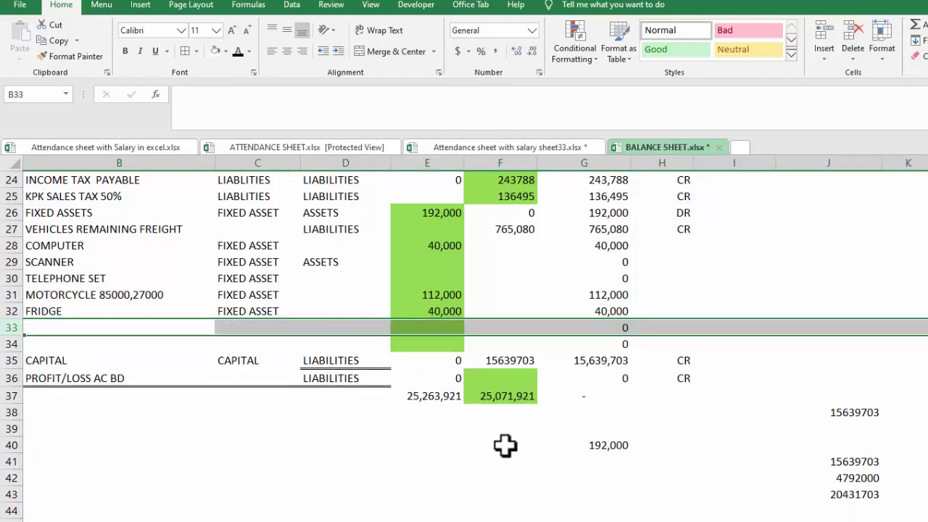
key("ctrl+Page_Down")
key("ctrl+Page_Up")
key("ctrl+Page_Up")
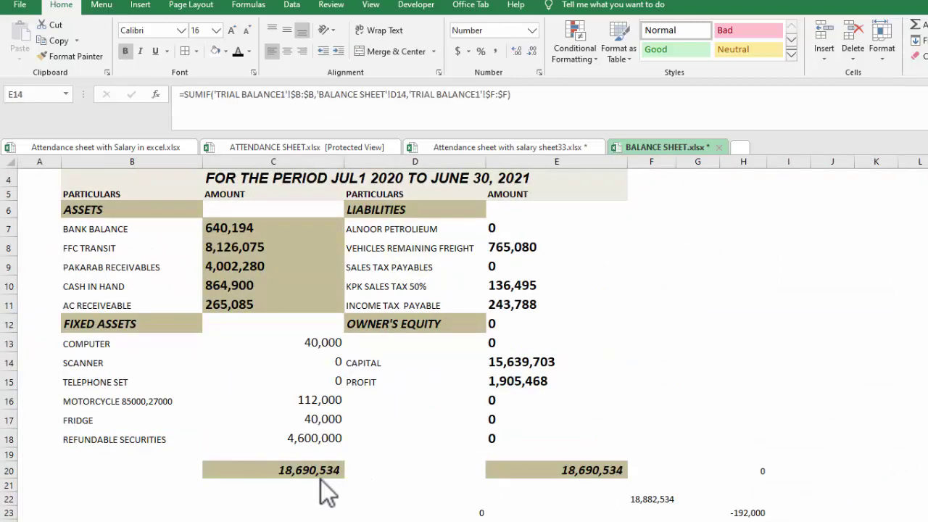
Step: Inspect the empty INCOME TAX PAYABLE and KPK SALES TAX amounts on the profit and loss sheet
key("ctrl+Page_Down")
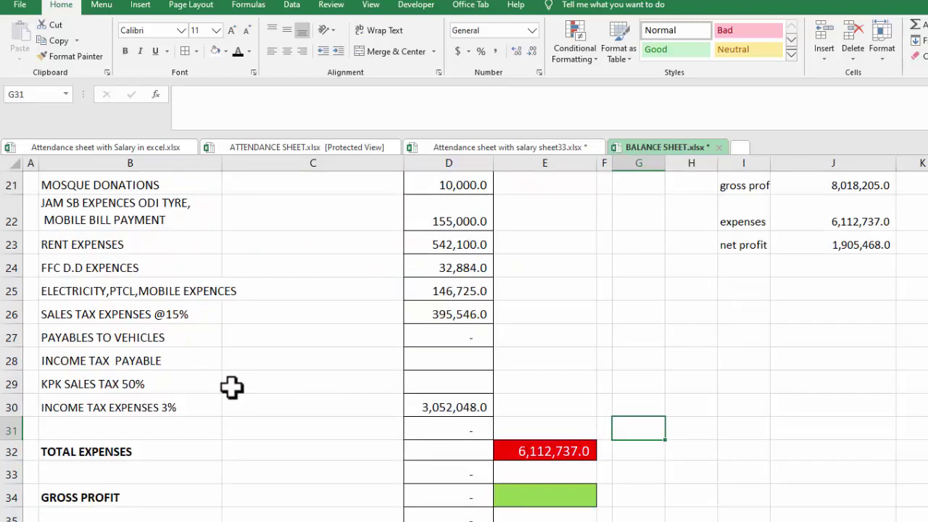
left_click(153, 390)
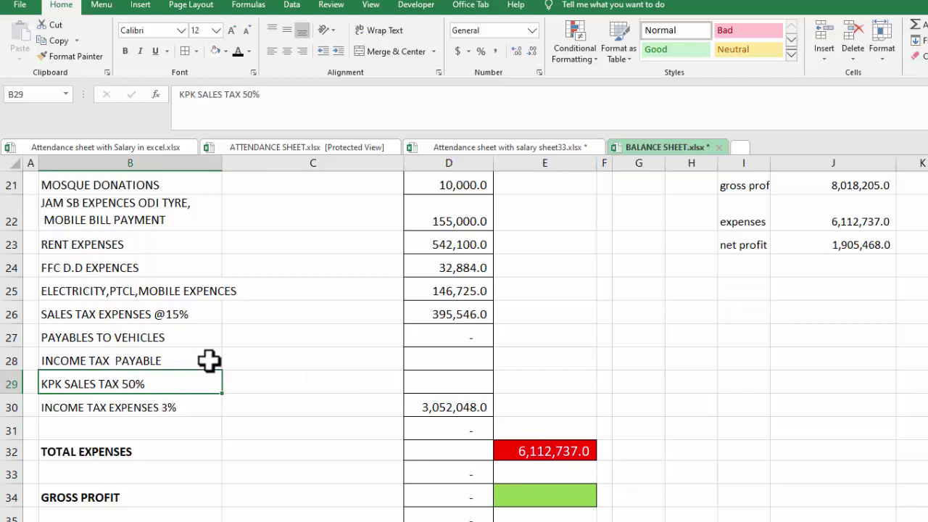
left_click(456, 354)
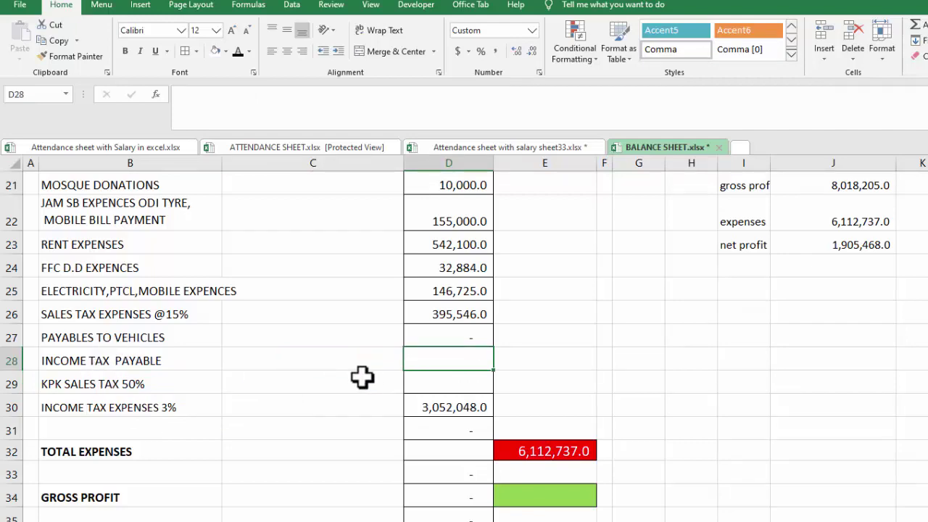
left_click(429, 385)
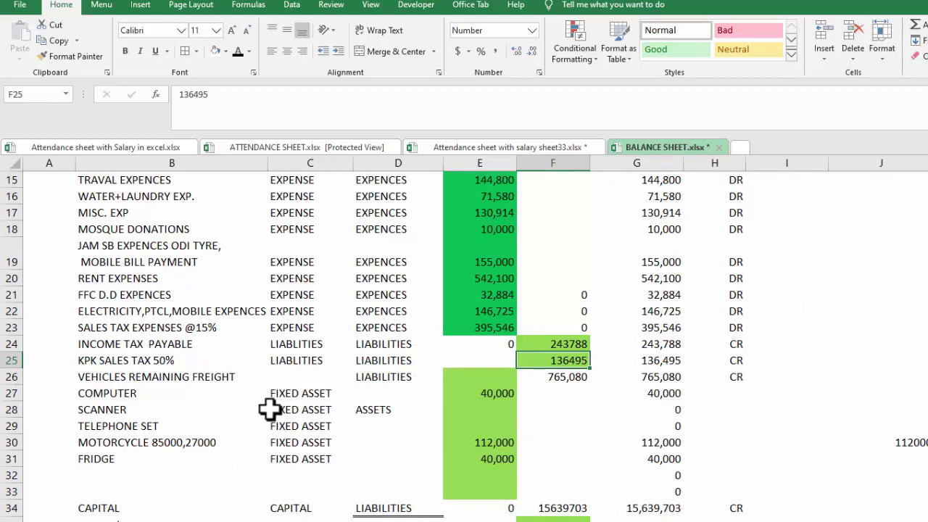
key("ctrl+f")
type("KPK")
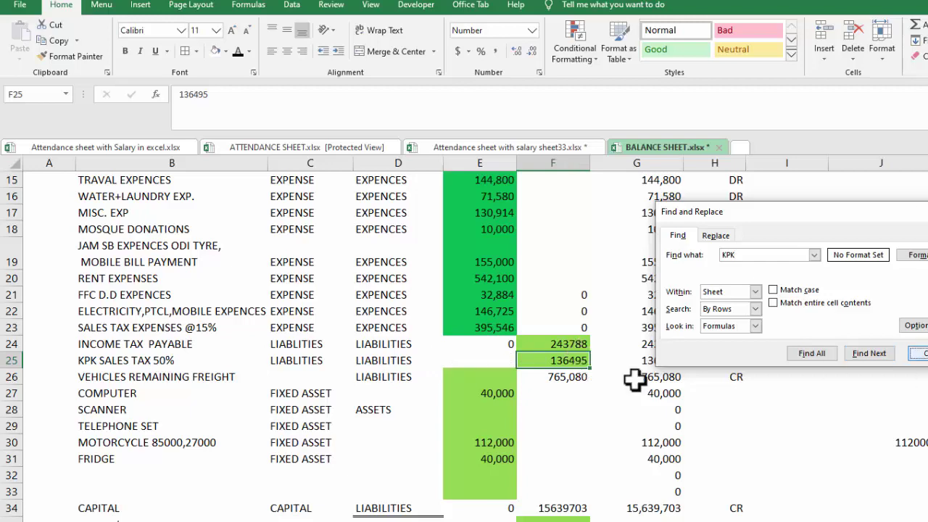
key("Escape")
key("ctrl+Page_Down")
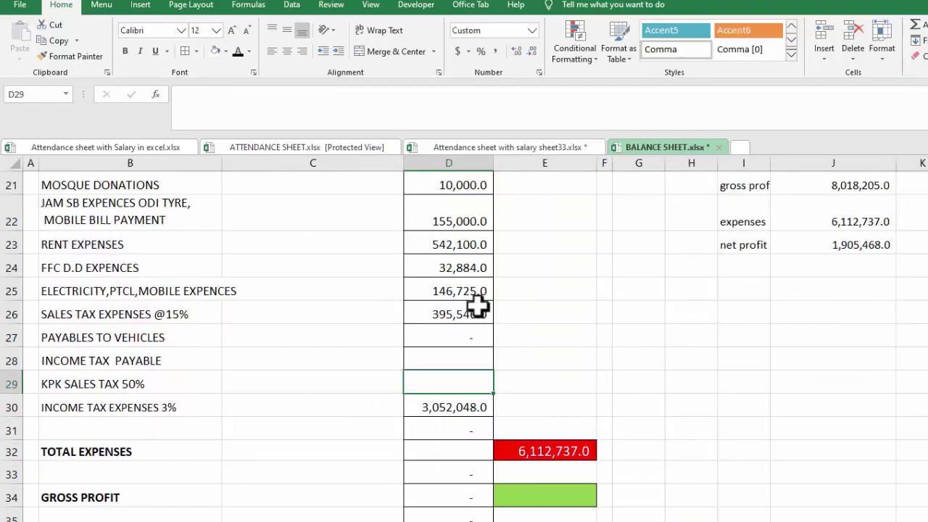
Step: Fill the D26 SUMIF down to D29, adding tax payables 243,788 and 136,495 to expenses
left_click(478, 313)
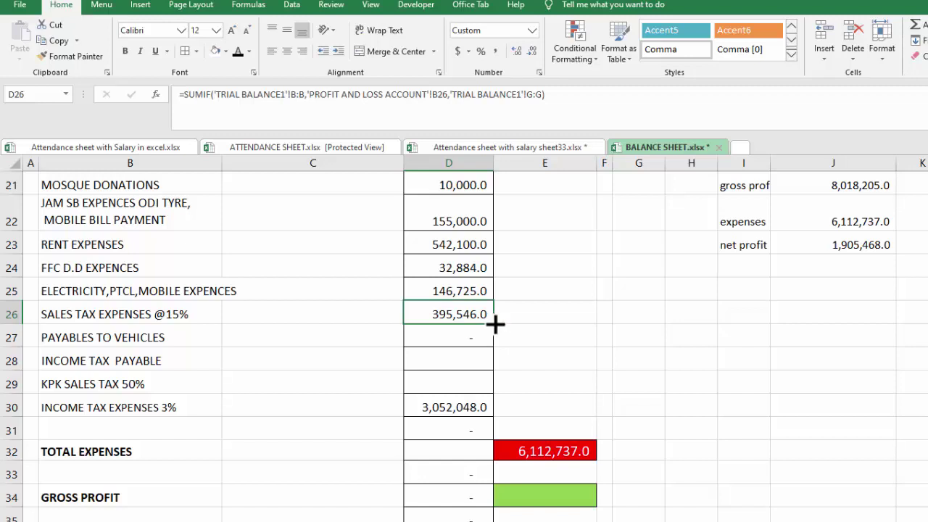
left_click_drag(494, 325, 497, 397)
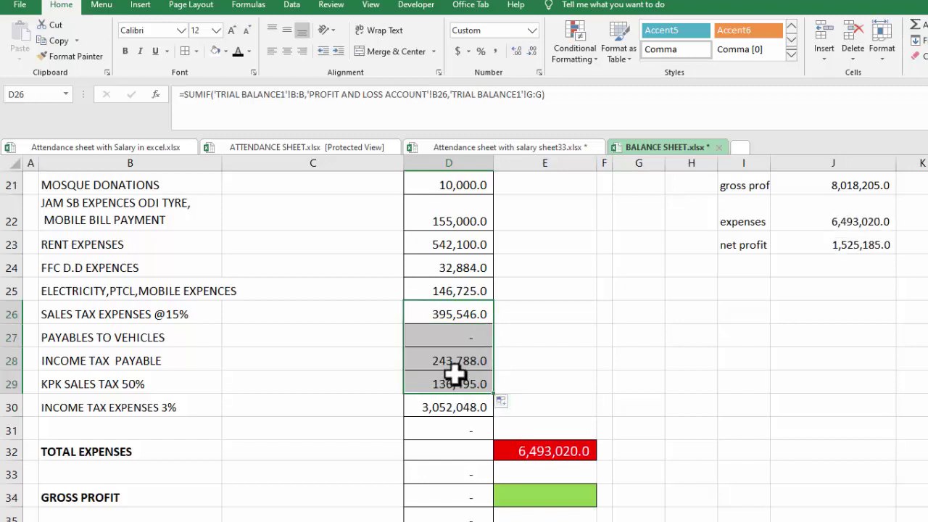
key("ctrl+Page_Down")
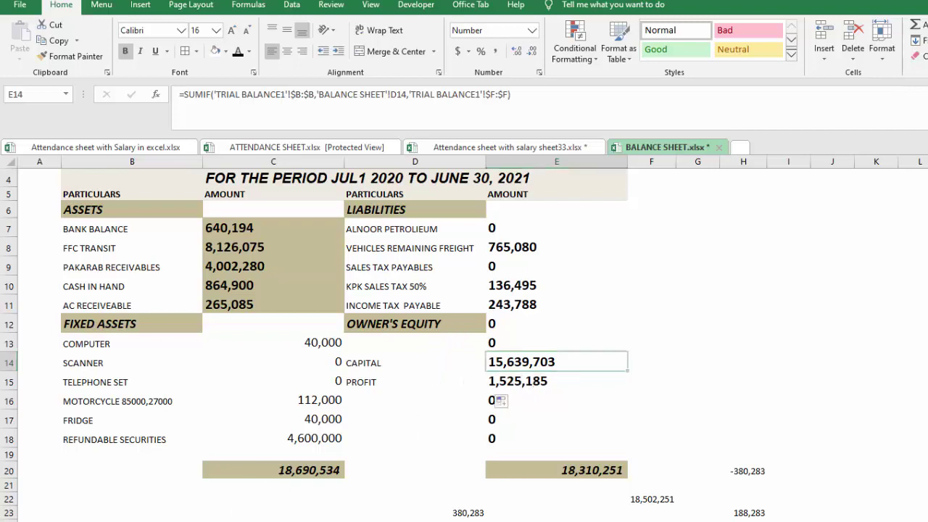
Step: Clear the payables amounts in D27:D29 on the P&L, restoring profit to 1,905,468
key("ctrl+Page_Up")
scroll(613, 507, "down", 3)
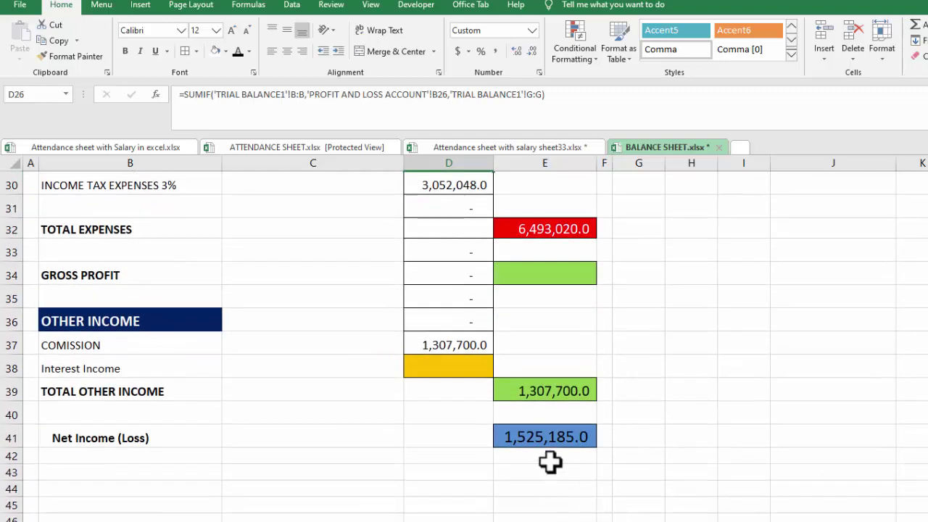
key("ctrl+Page_Up")
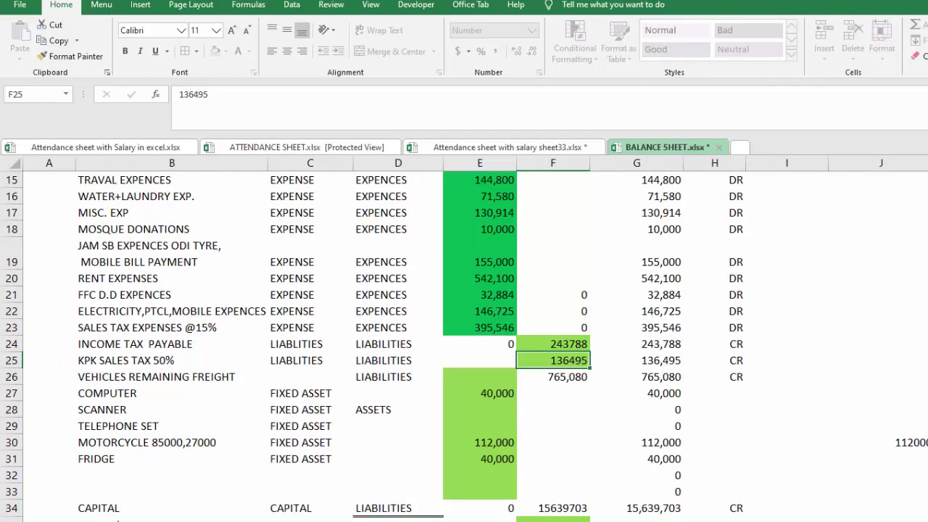
key("ctrl+Page_Down")
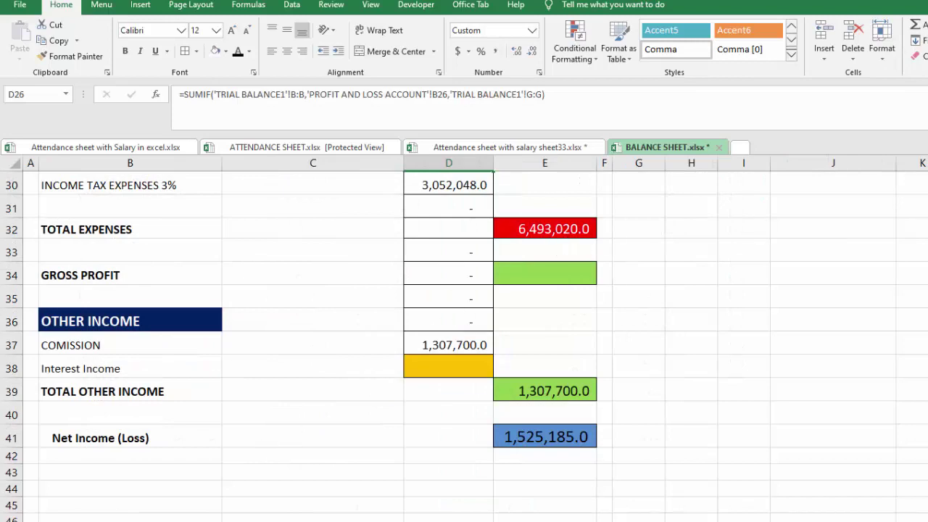
scroll(615, 374, "up", 4)
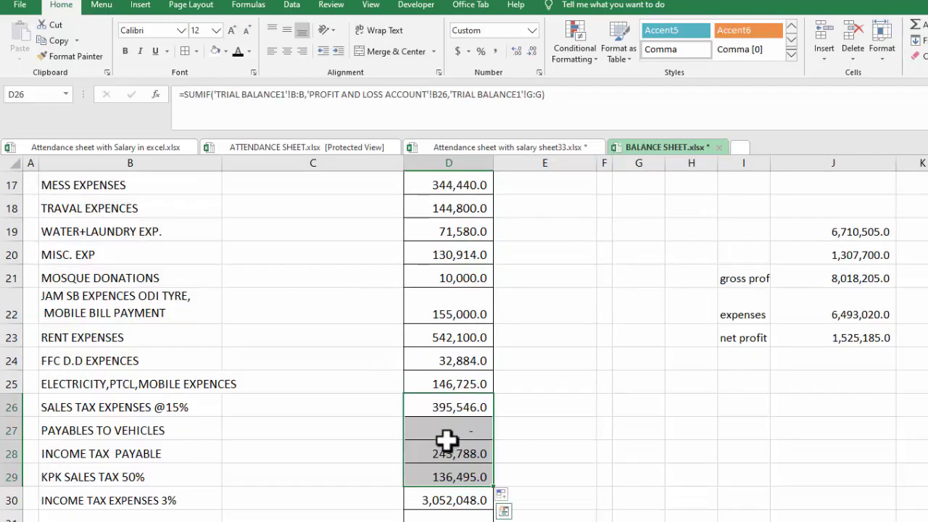
left_click_drag(448, 433, 464, 471)
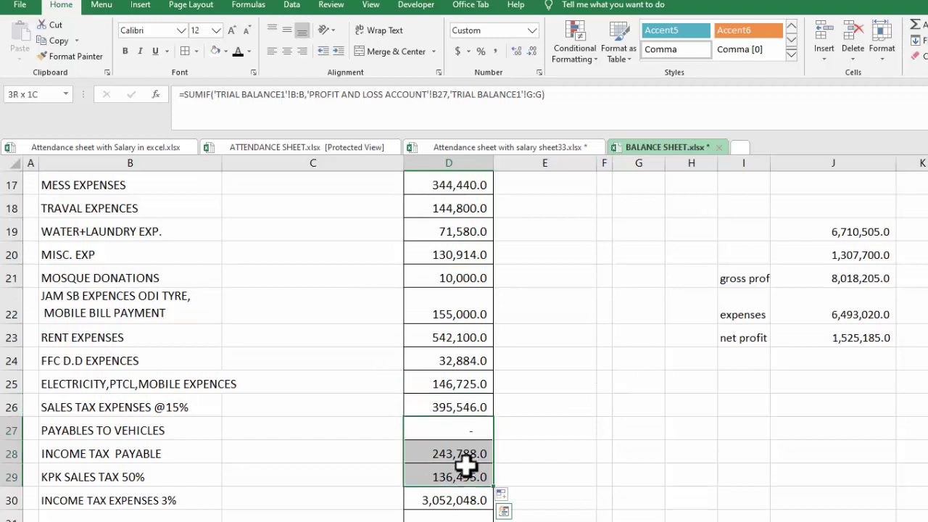
left_click(917, 55)
left_click(917, 105)
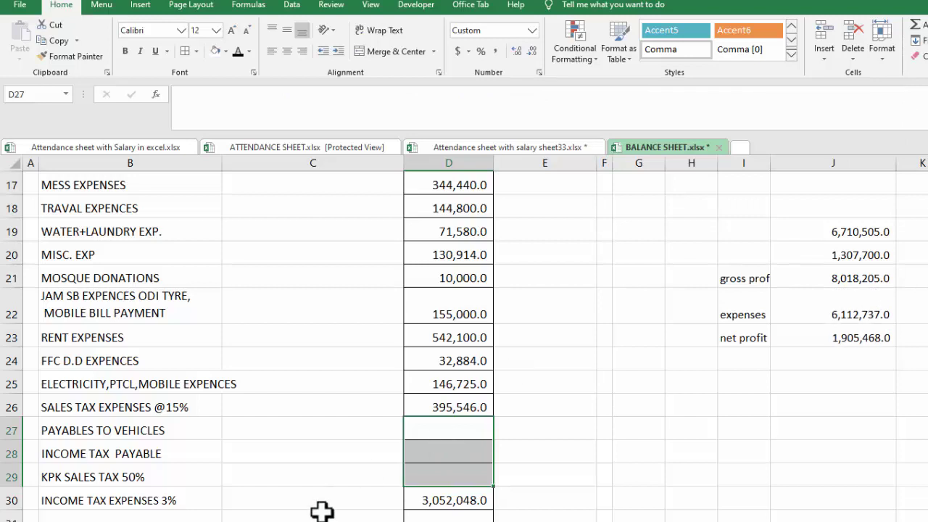
key("ctrl+Page_Down")
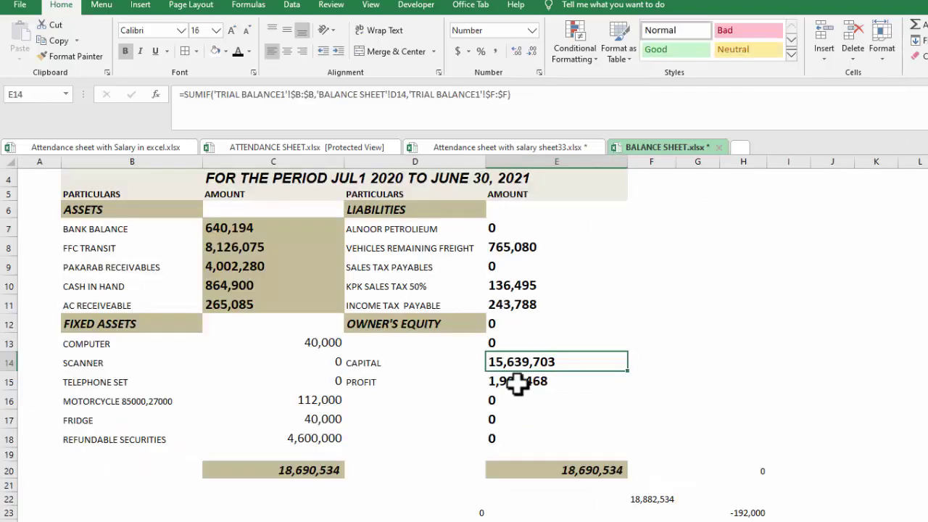